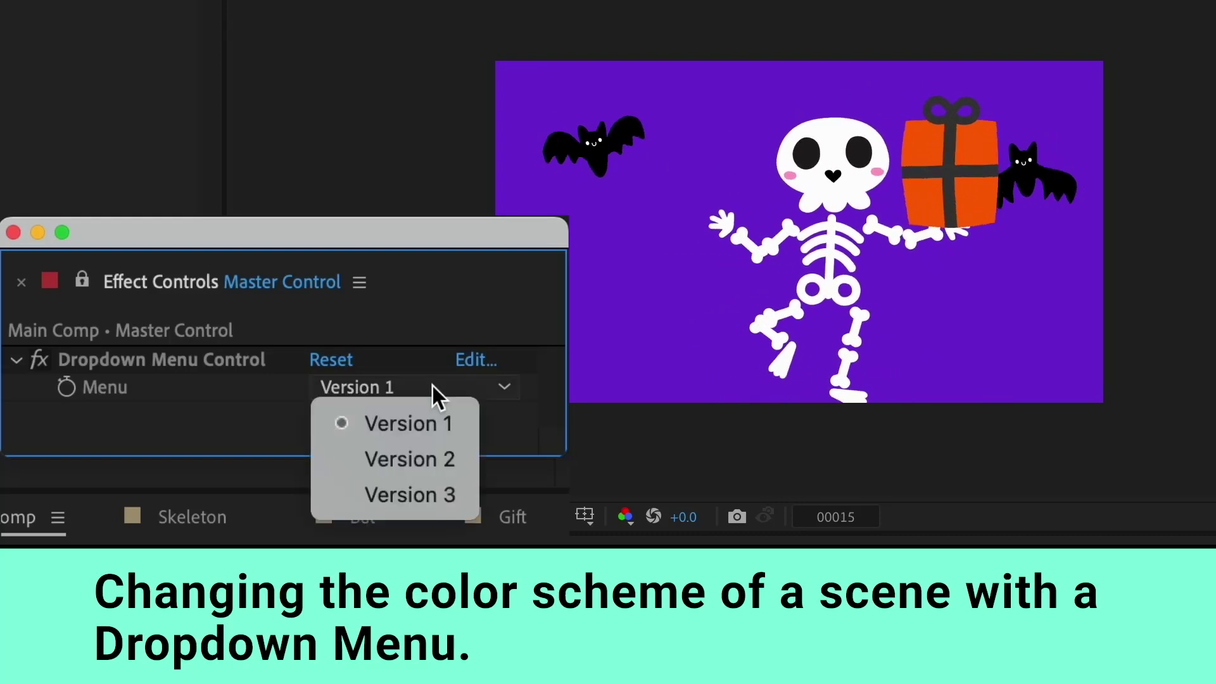
Step: Set the Master Control Menu dropdown to Version 2, then to Version 3
{"action": "left_click", "coordinate": [424, 457]}
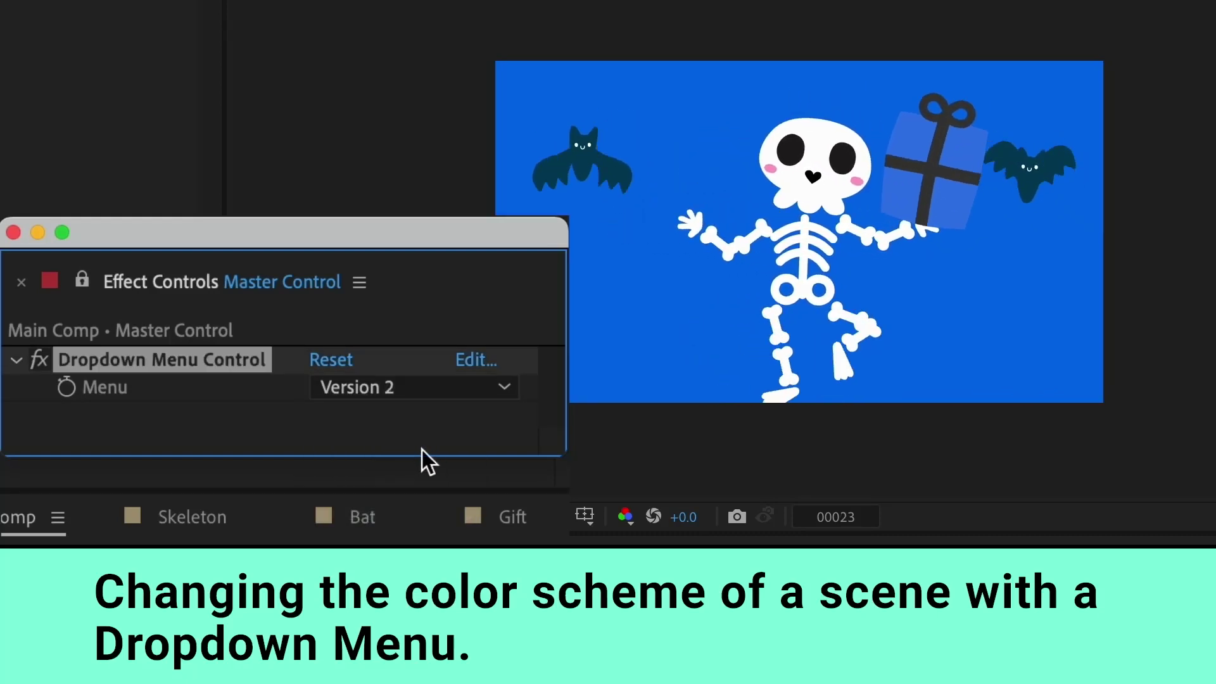
{"action": "left_click", "coordinate": [425, 389]}
{"action": "left_click", "coordinate": [428, 495]}
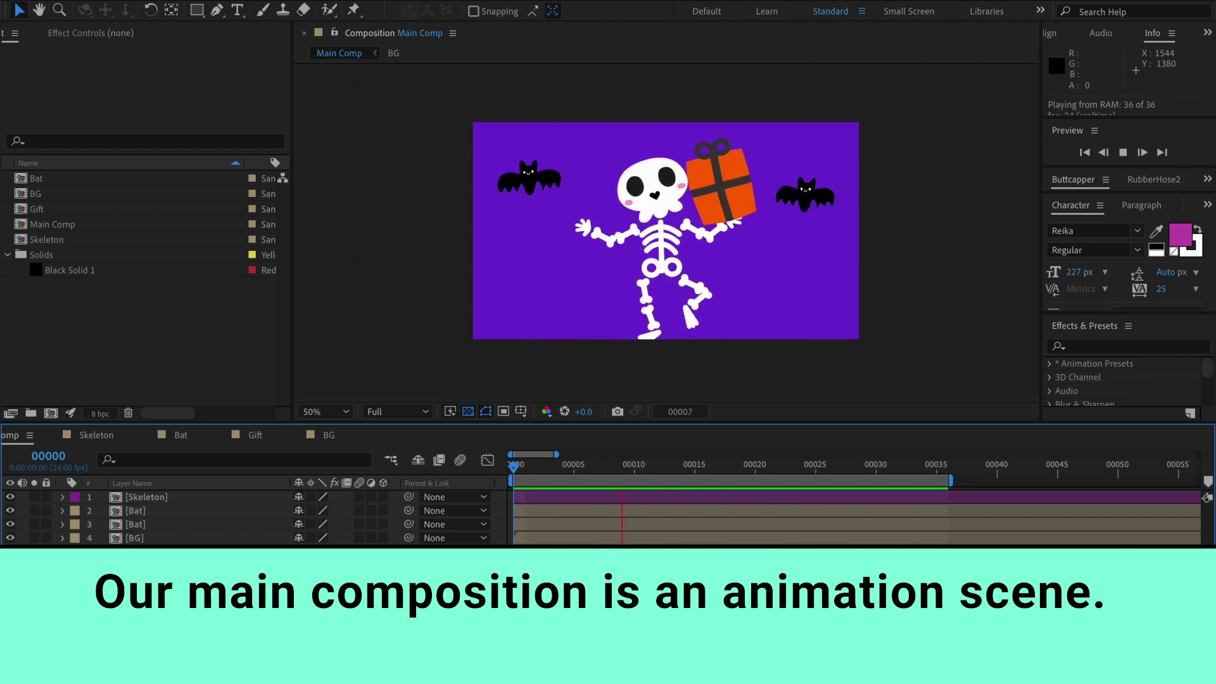
Step: At the first frame, add Black Solid 1 to Main Comp with its opacity at 0%
{"action": "key", "text": "space"}
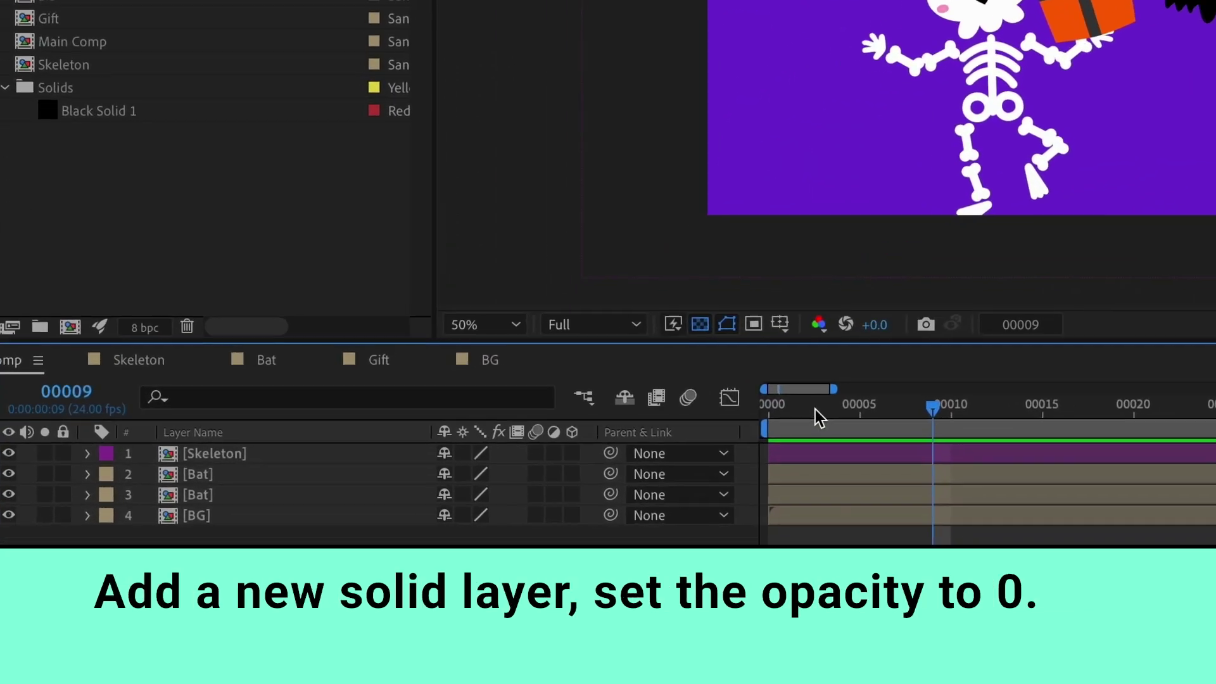
{"action": "key", "text": "Home"}
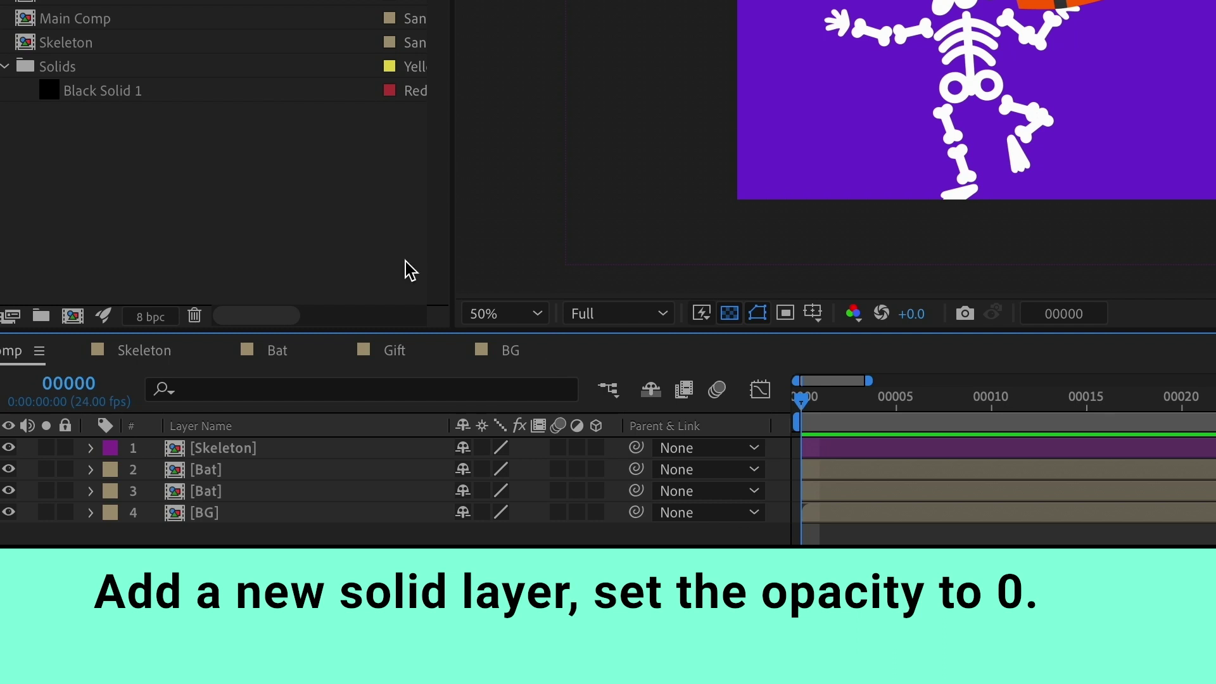
{"action": "left_click_drag", "start_coordinate": [143, 94], "coordinate": [210, 455]}
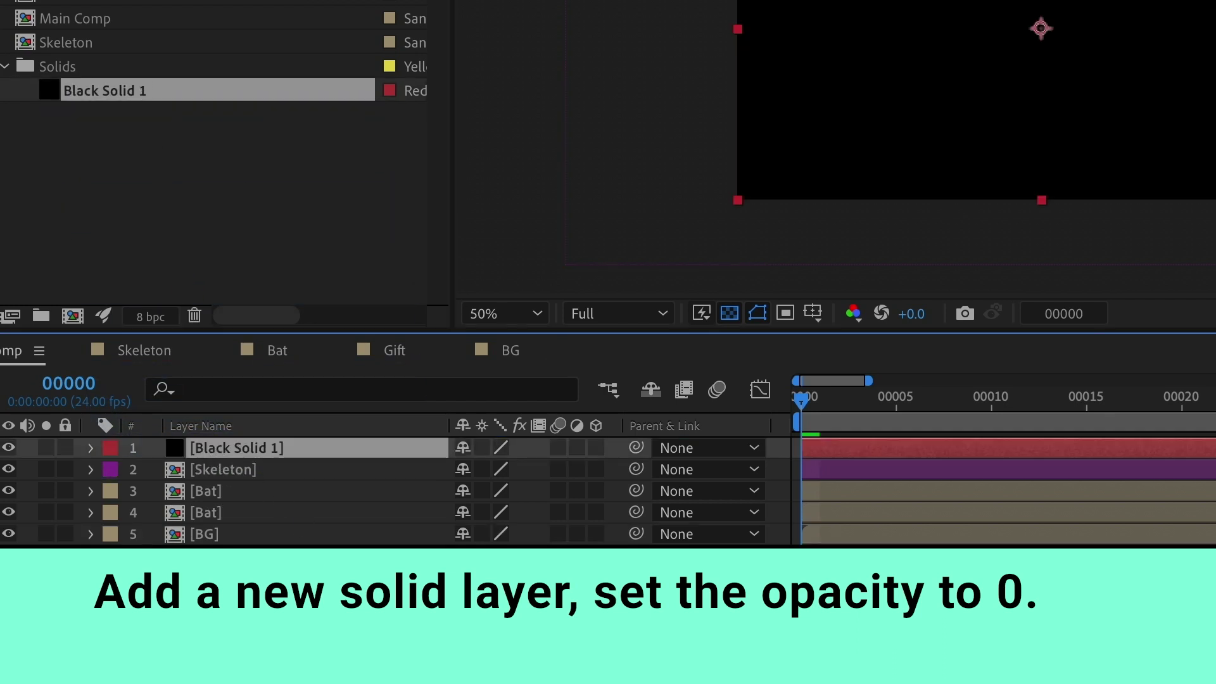
{"action": "key", "text": "t"}
{"action": "left_click_drag", "start_coordinate": [473, 470], "coordinate": [218, 494]}
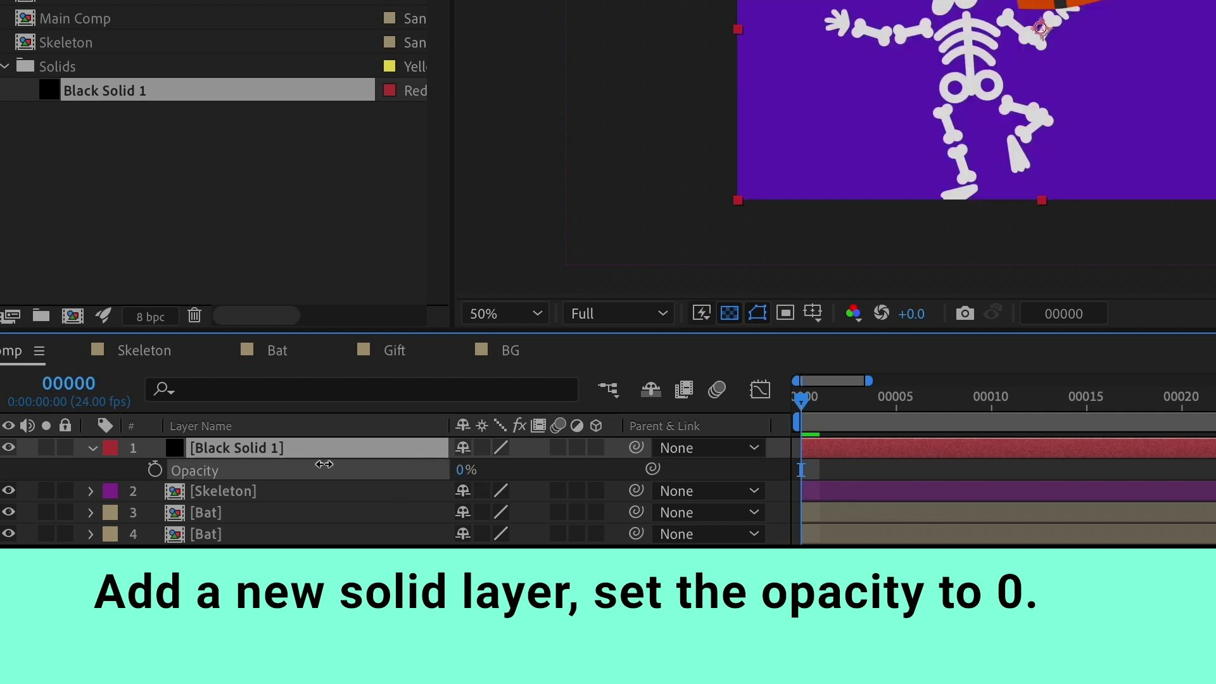
Step: Rename the new solid layer to 'Master Control'
{"action": "left_click", "coordinate": [91, 447]}
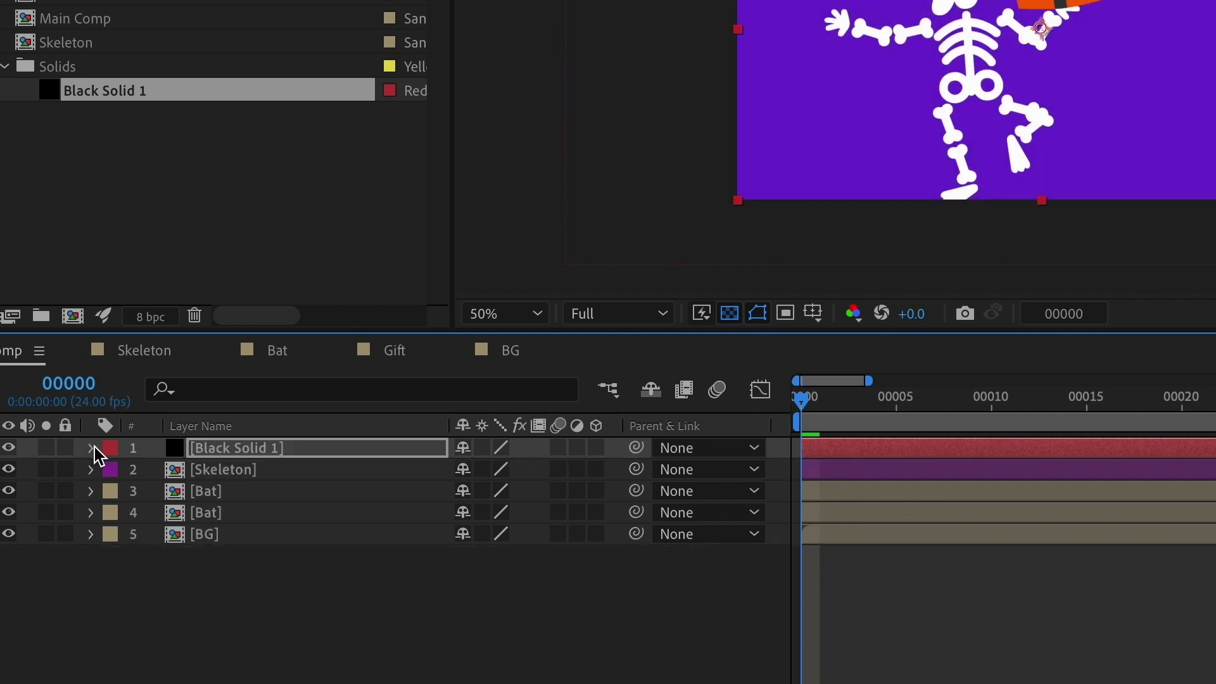
{"action": "left_click", "coordinate": [265, 449]}
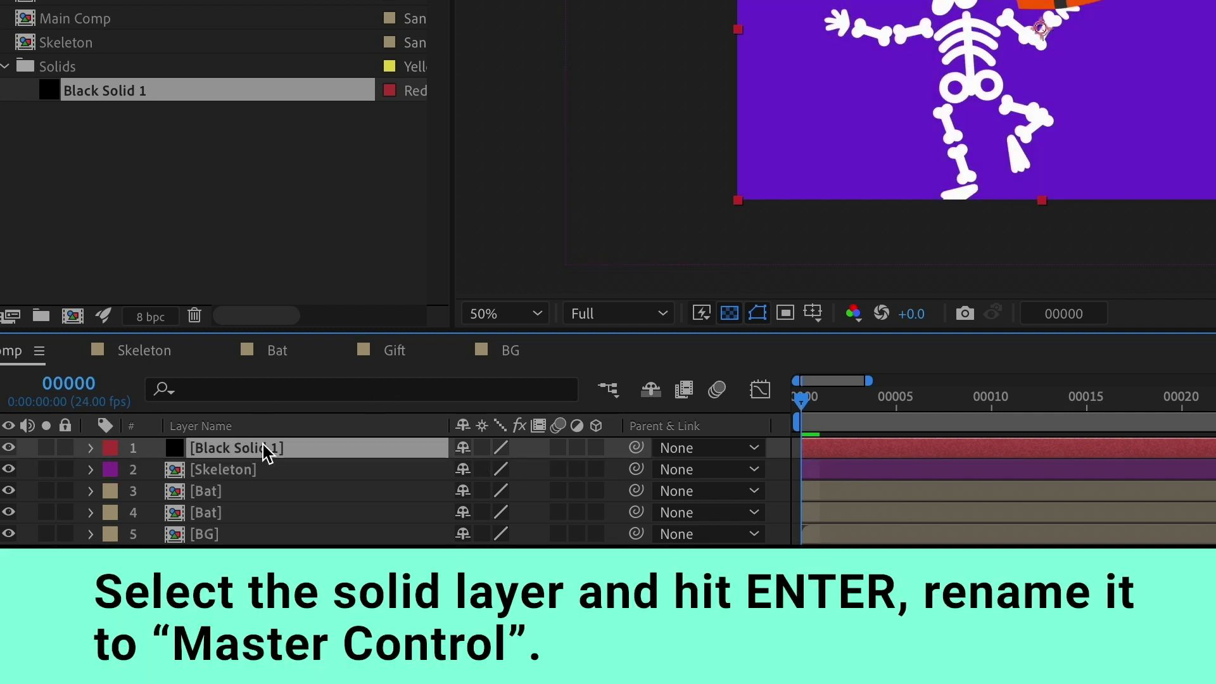
{"action": "key", "text": "Return"}
{"action": "type", "text": "Master Control"}
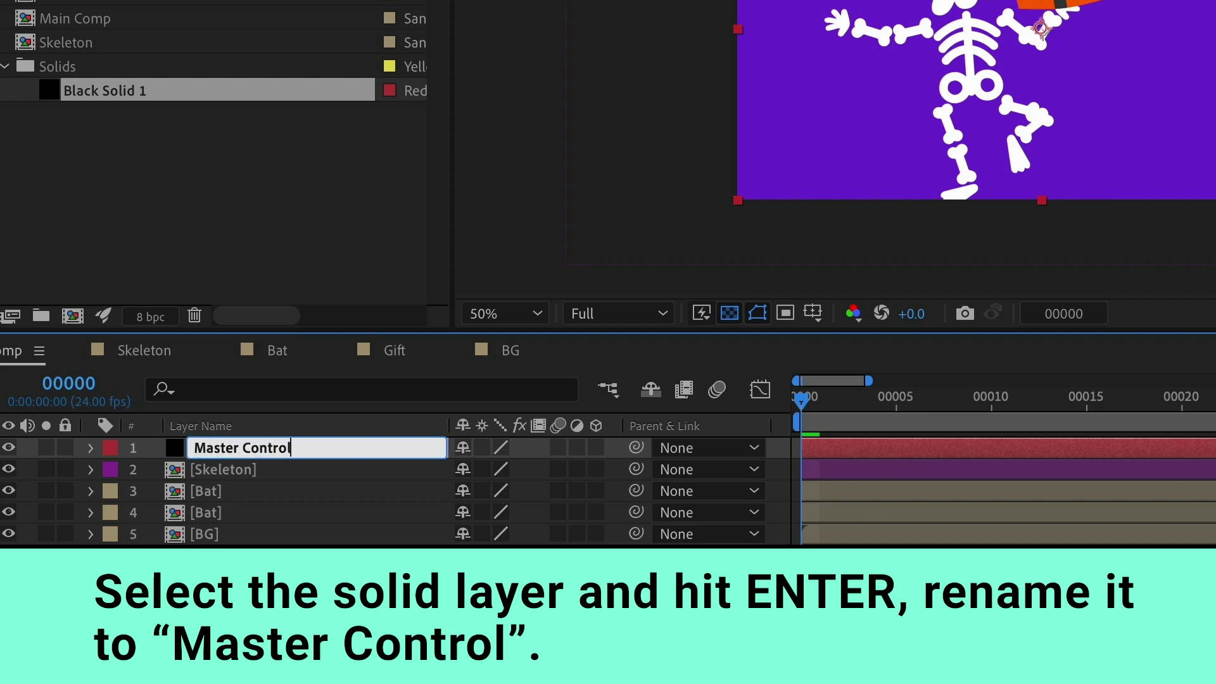
{"action": "key", "text": "Return"}
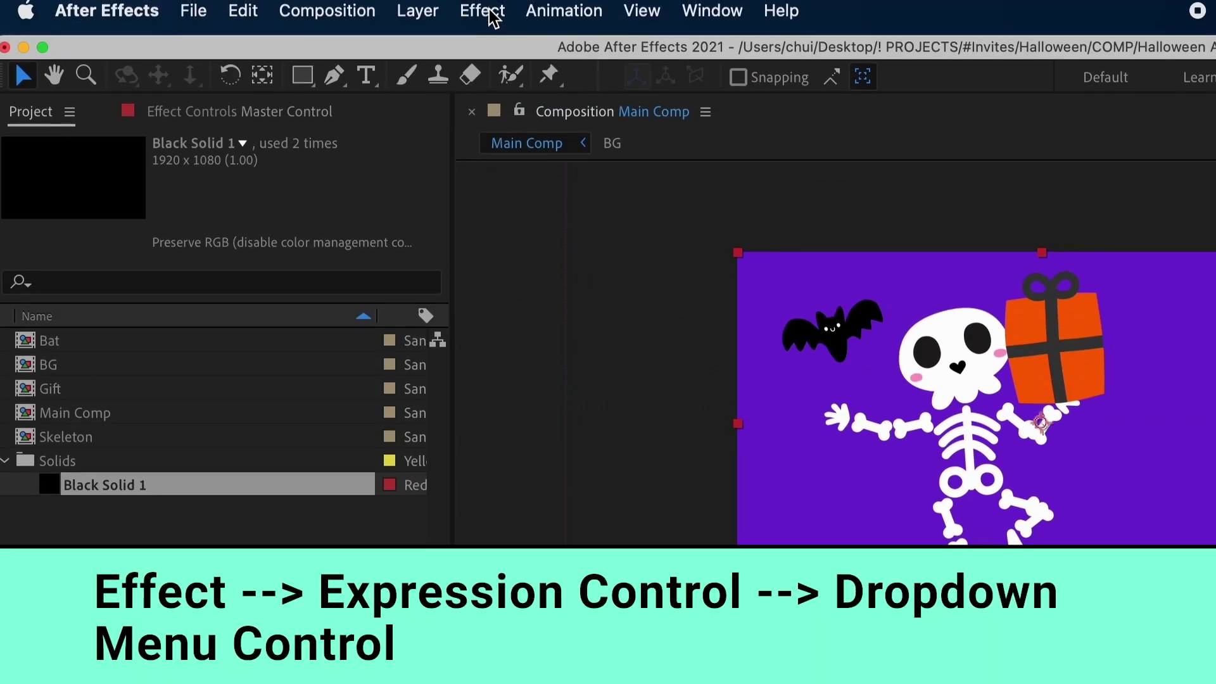
Step: Add a Dropdown Menu Control effect to the Master Control layer
{"action": "left_click", "coordinate": [490, 10]}
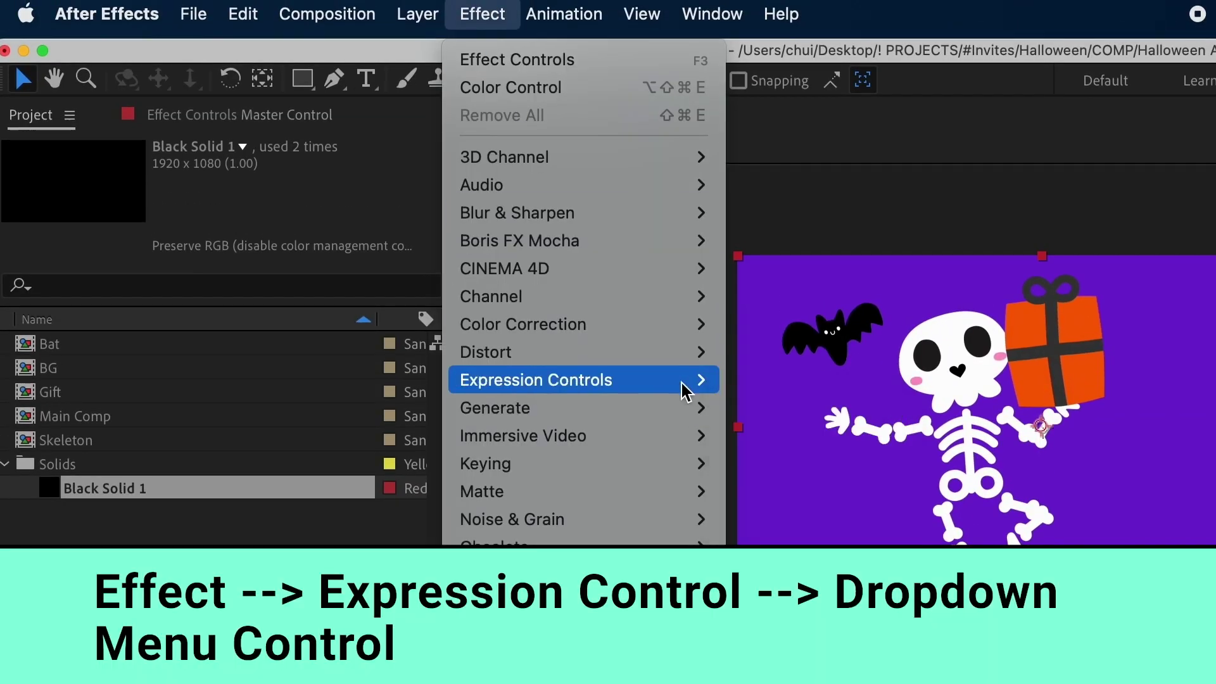
{"action": "mouse_move", "coordinate": [686, 385]}
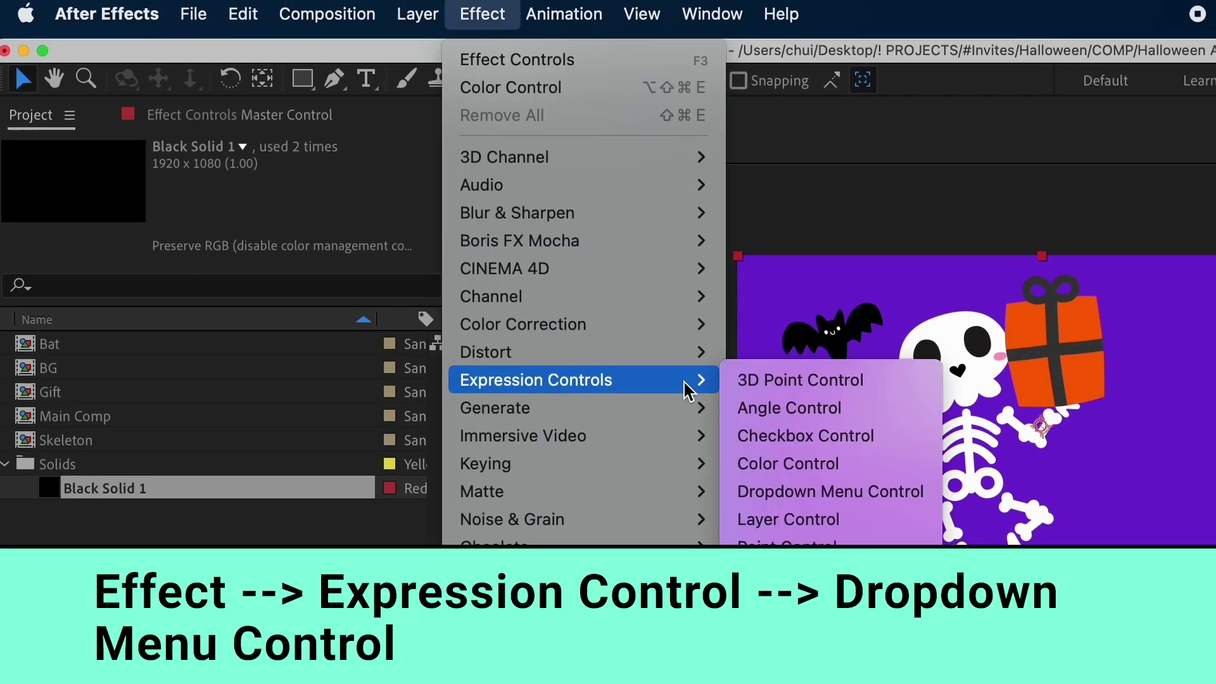
{"action": "left_click", "coordinate": [760, 492]}
Step: Rename the dropdown's three items to Version 1, Version 2 and Version 3
{"action": "left_click", "coordinate": [371, 167]}
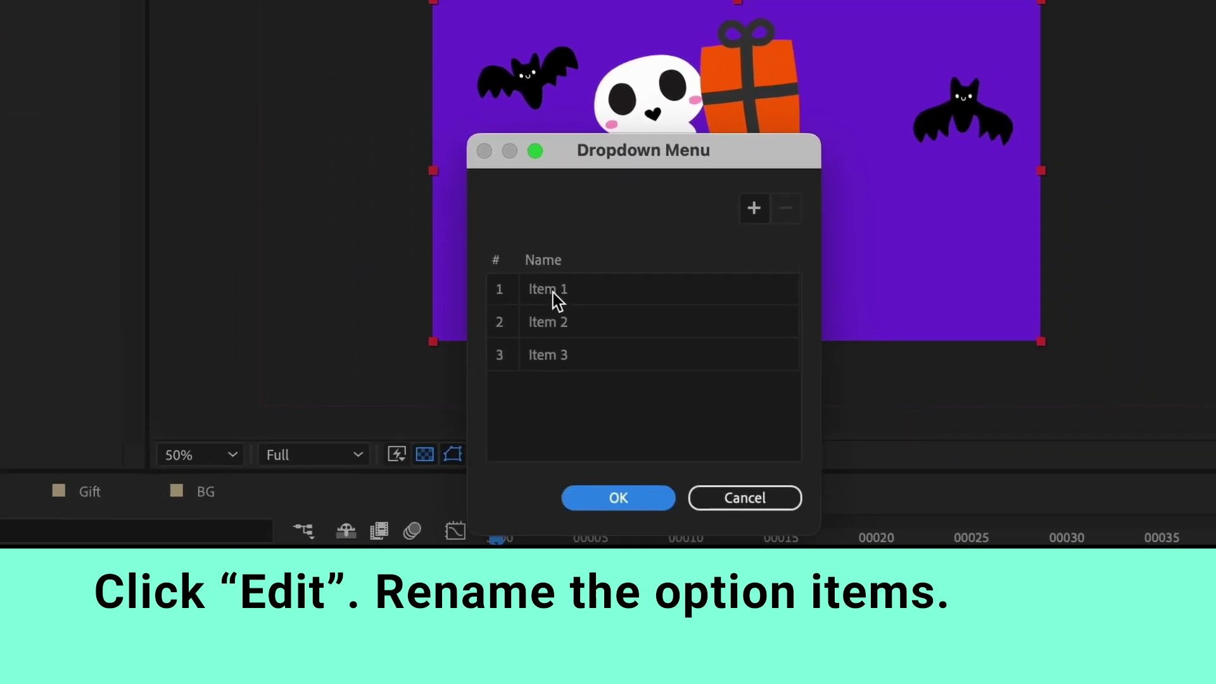
{"action": "double_click", "coordinate": [544, 291]}
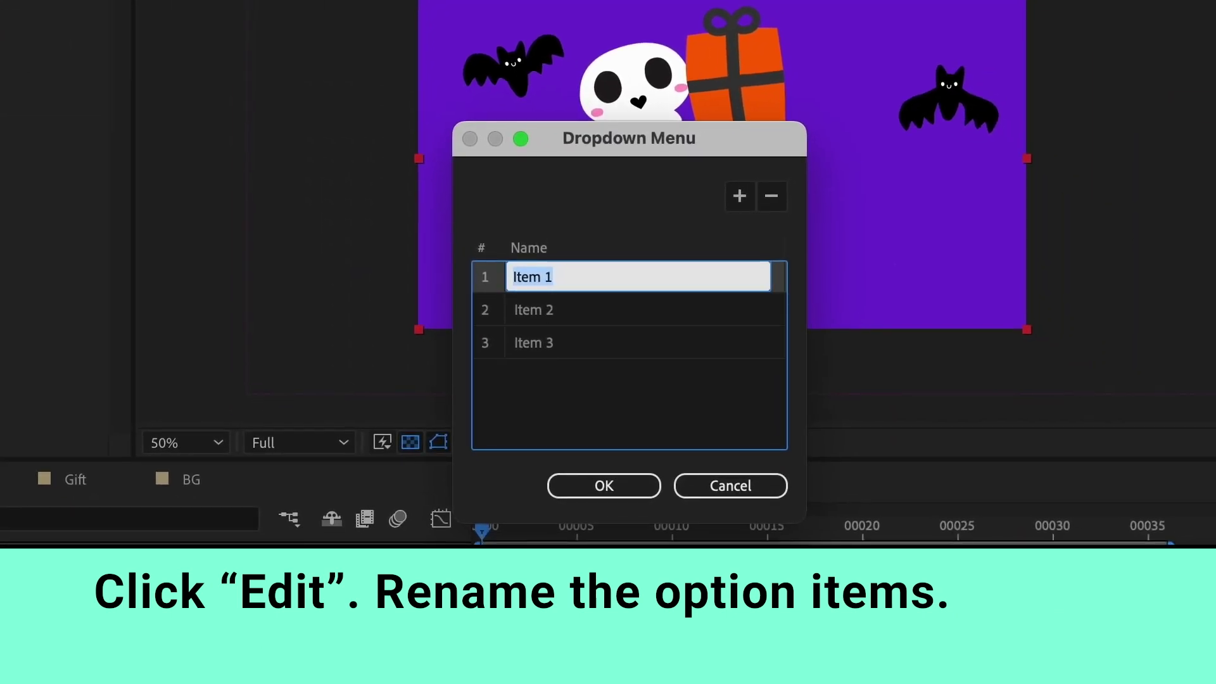
{"action": "type", "text": "Version"}
{"action": "key", "text": "Return"}
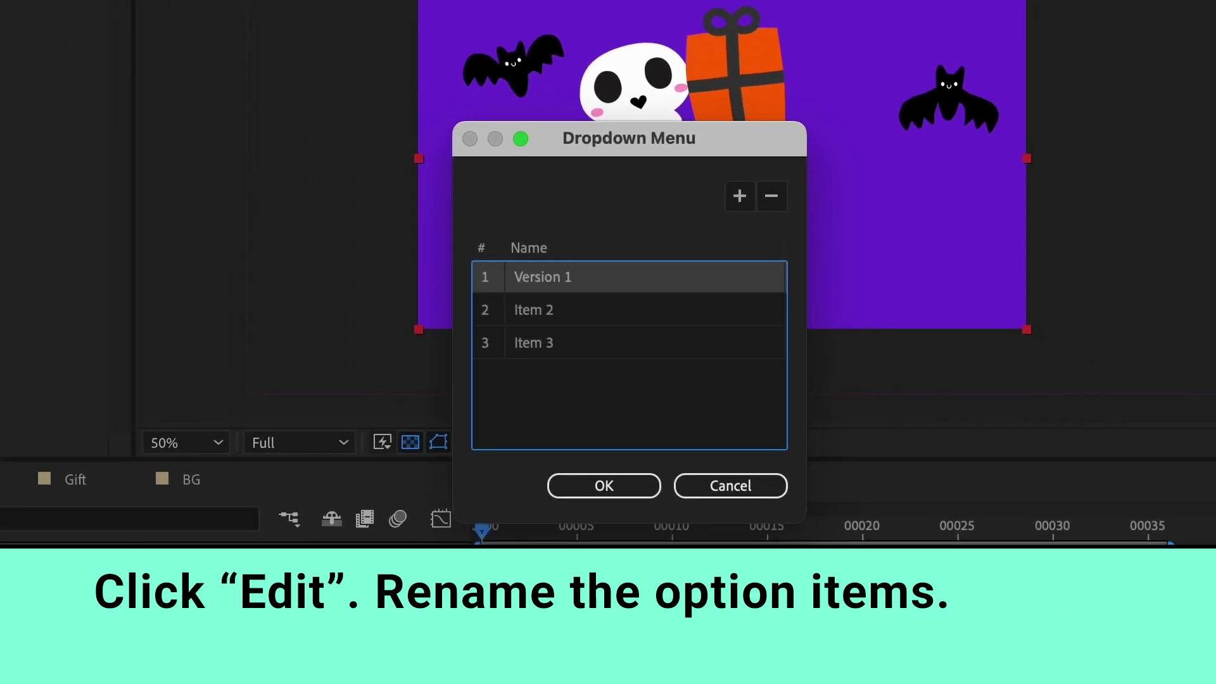
{"action": "double_click", "coordinate": [547, 322]}
{"action": "type", "text": "Ve"}
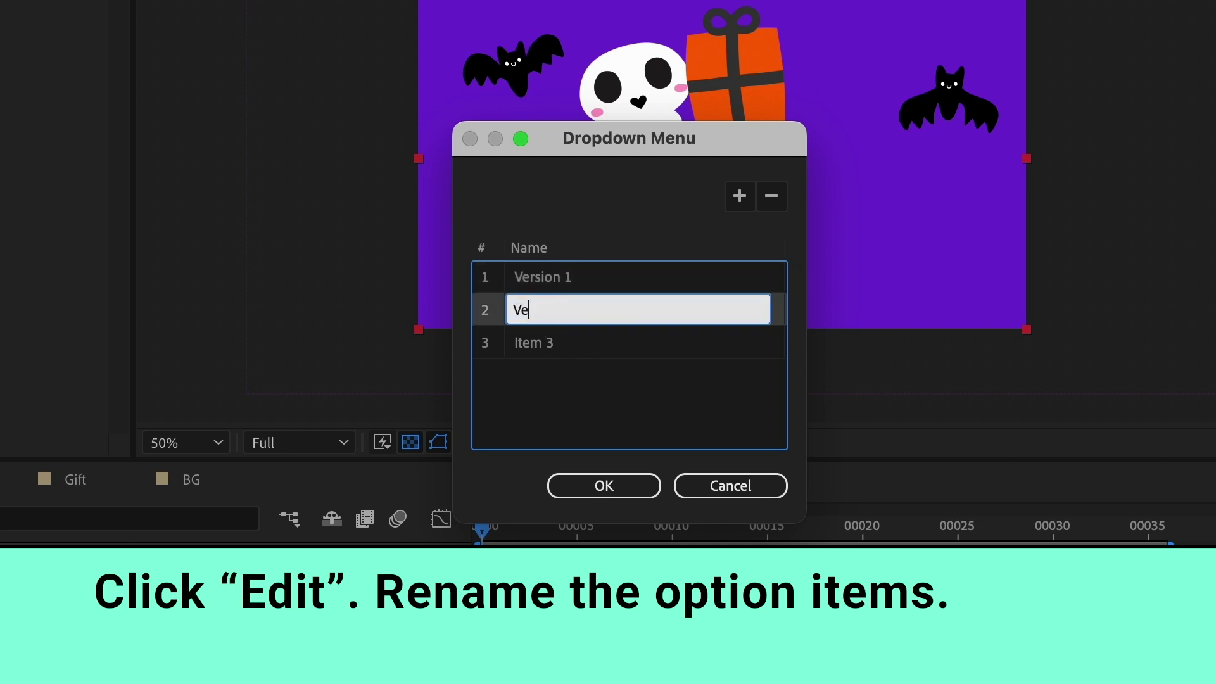
{"action": "type", "text": "rsion 2"}
{"action": "key", "text": "Return"}
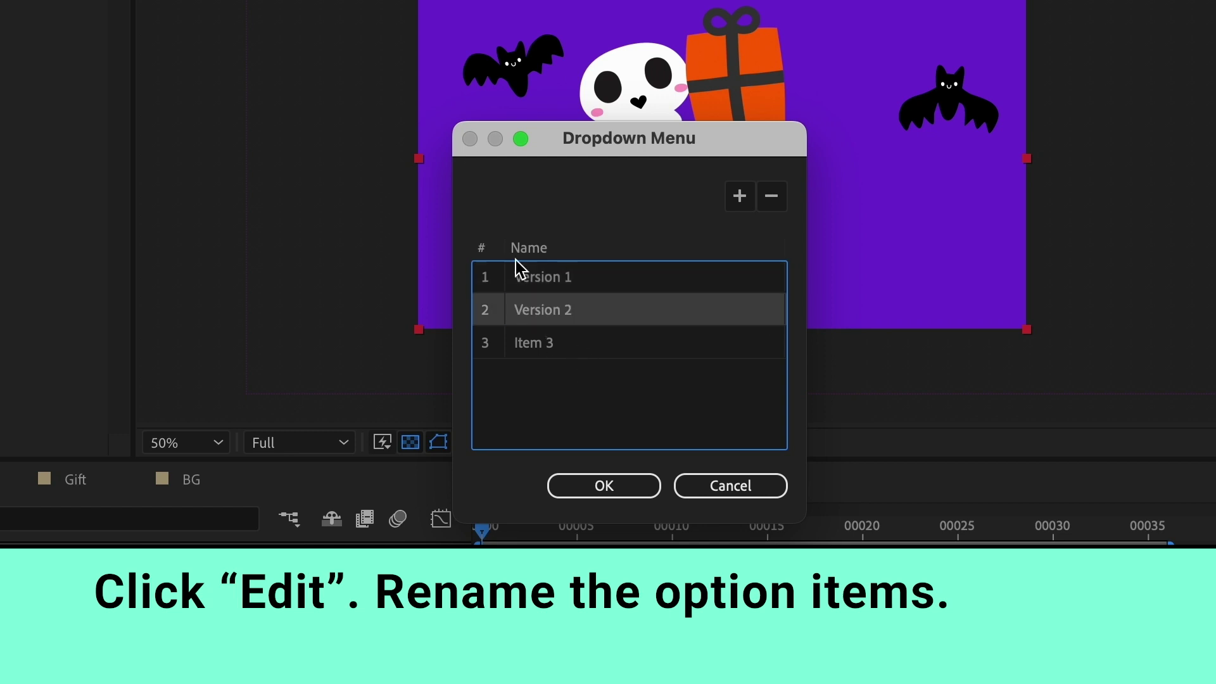
{"action": "double_click", "coordinate": [547, 342]}
{"action": "type", "text": "Vers"}
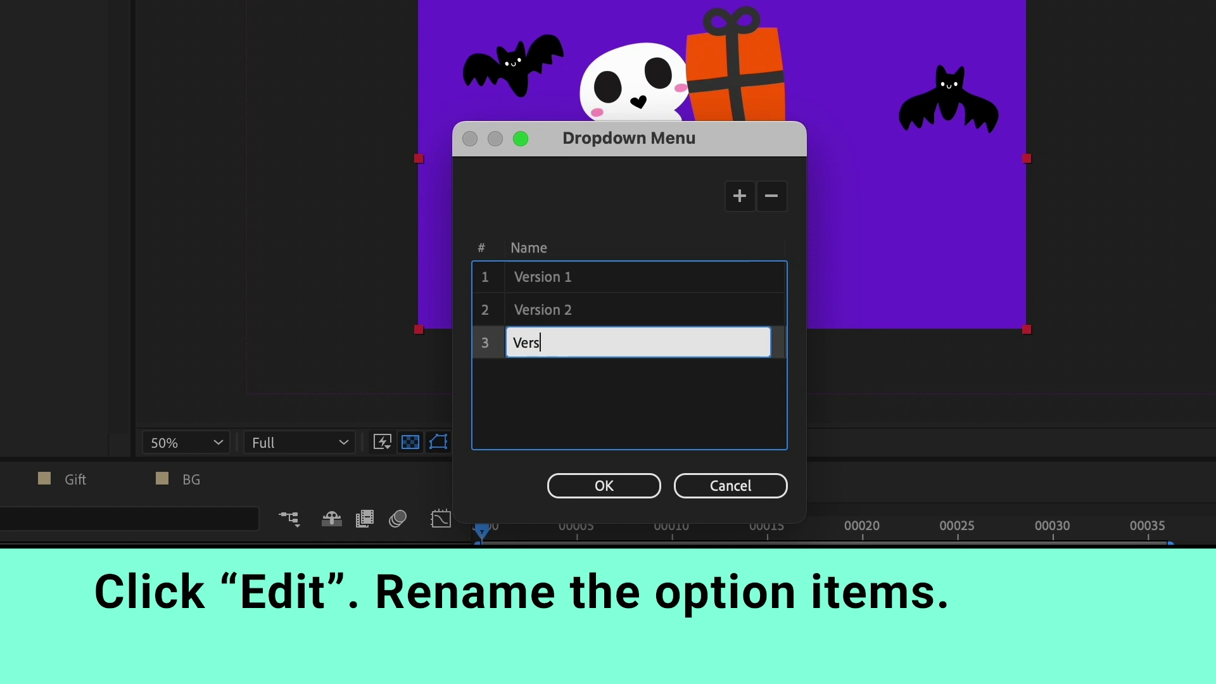
{"action": "type", "text": "ion 3"}
{"action": "key", "text": "Return"}
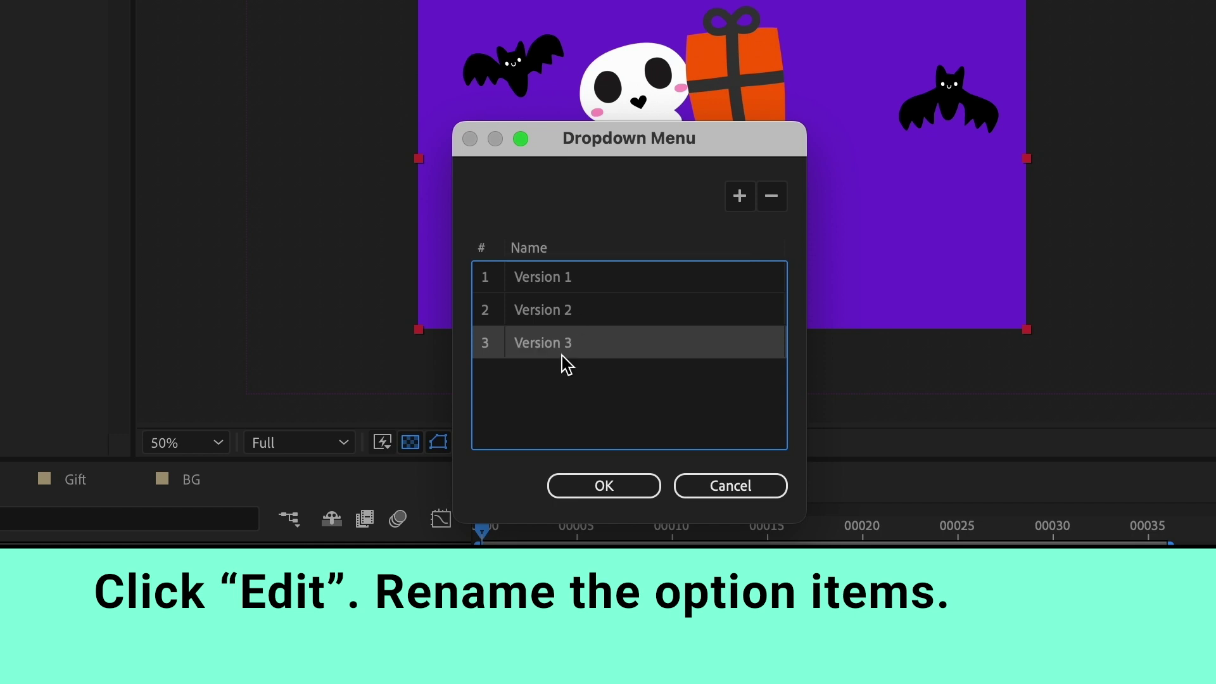
{"action": "left_click", "coordinate": [622, 486]}
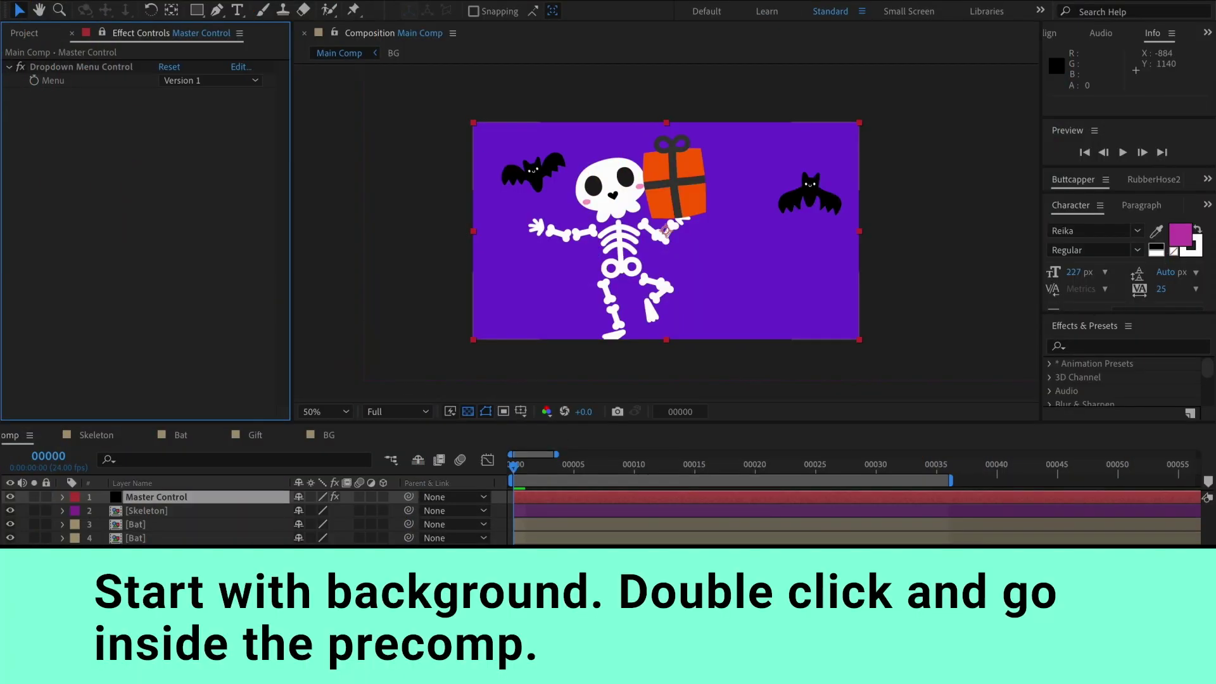
Step: Inside the BG precomp, show the Fill effect settings of Black Solid 1
{"action": "double_click", "coordinate": [146, 565]}
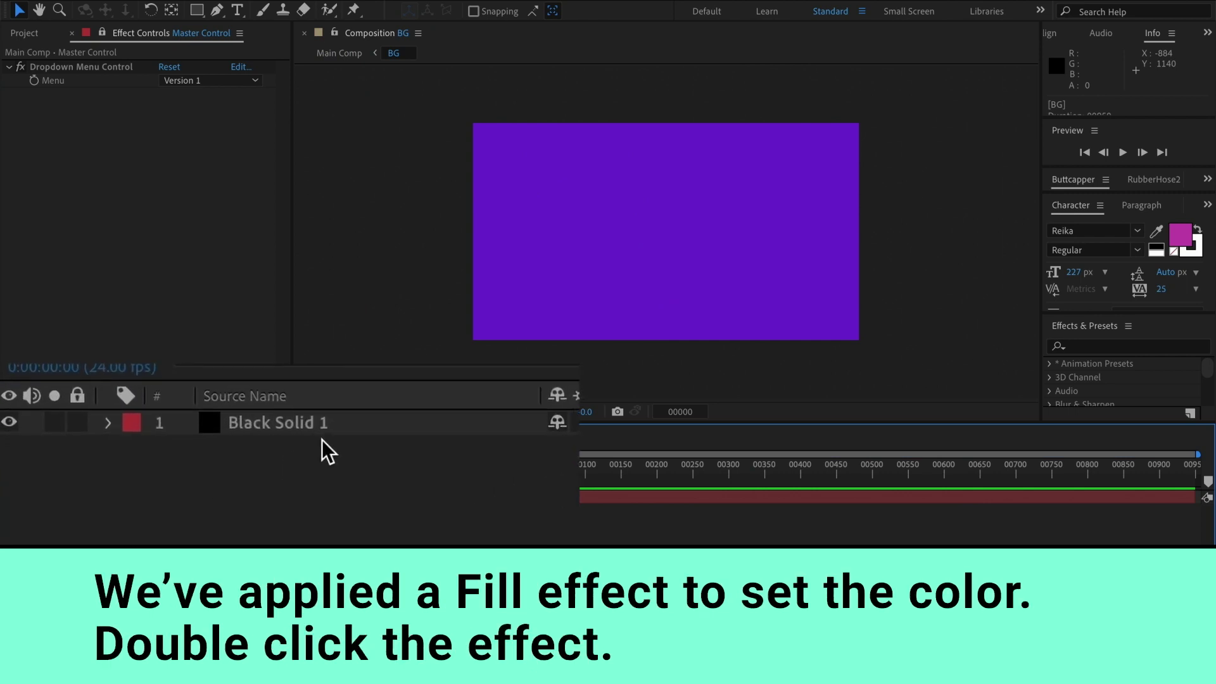
{"action": "left_click", "coordinate": [177, 502]}
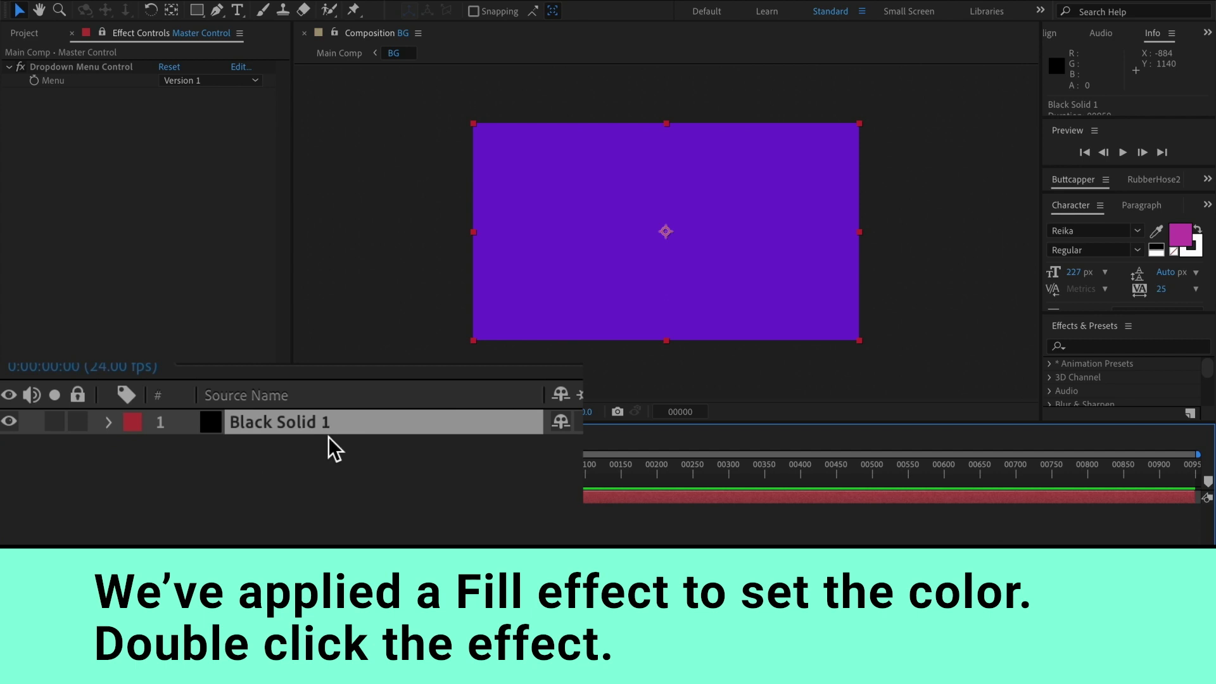
{"action": "left_click", "coordinate": [110, 422]}
{"action": "left_click", "coordinate": [136, 451]}
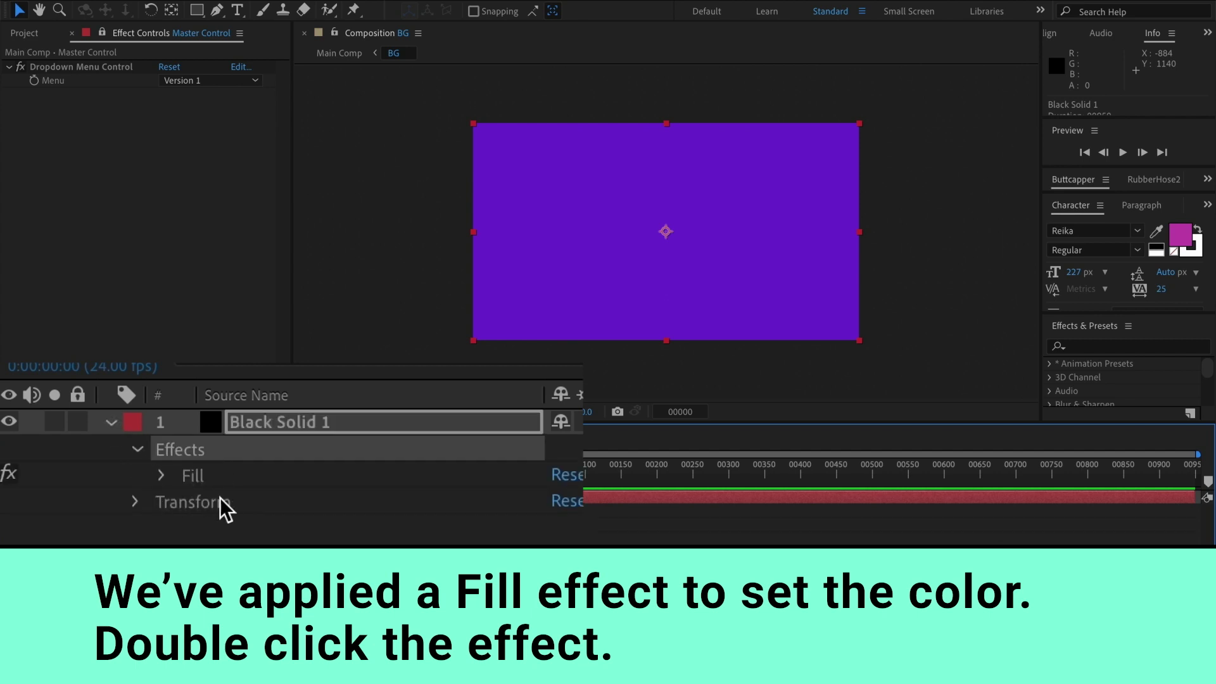
{"action": "left_click", "coordinate": [232, 483]}
{"action": "double_click", "coordinate": [200, 476]}
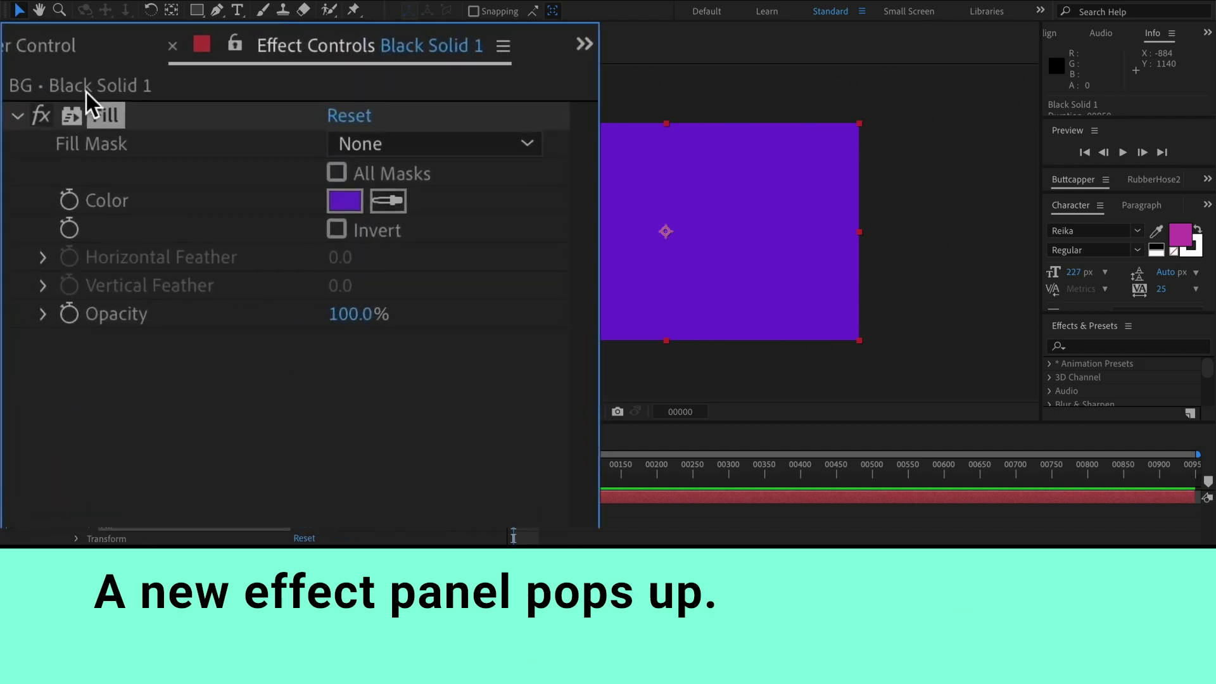
Step: Undock the Master Control Effect Controls panel into a small floating window below the Fill settings
{"action": "left_click", "coordinate": [59, 44]}
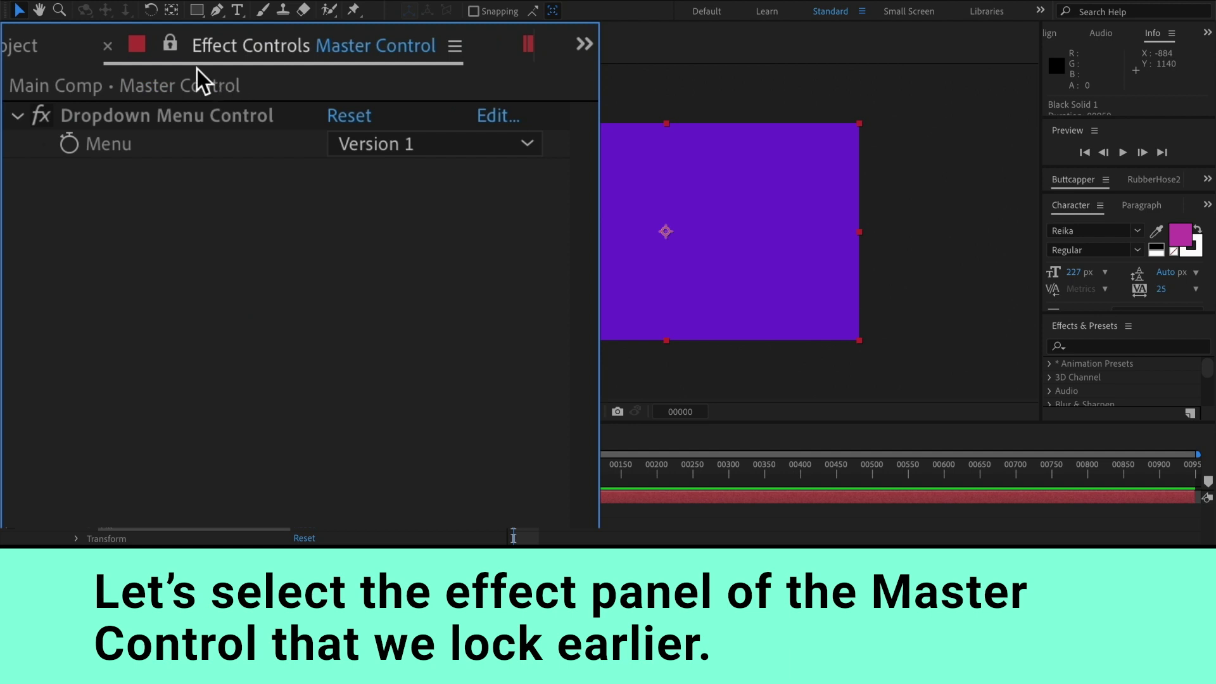
{"action": "right_click", "coordinate": [214, 48]}
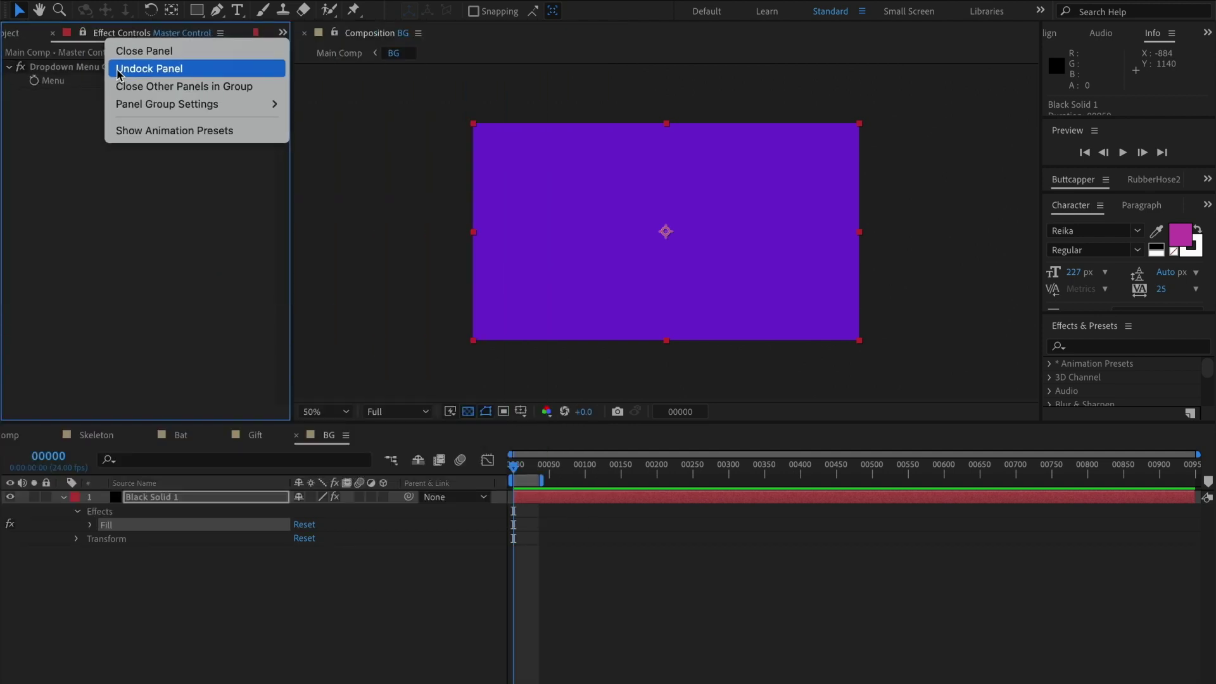
{"action": "left_click", "coordinate": [119, 69]}
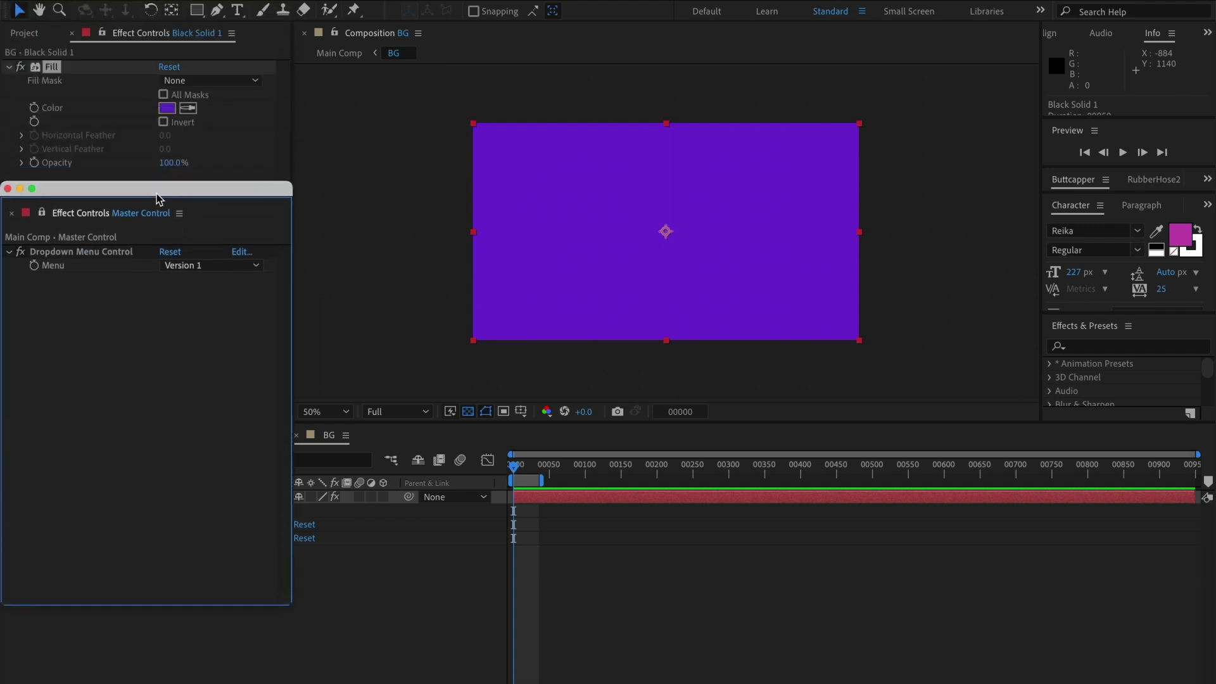
{"action": "left_click_drag", "start_coordinate": [151, 12], "coordinate": [150, 202]}
{"action": "left_click_drag", "start_coordinate": [289, 610], "coordinate": [282, 307]}
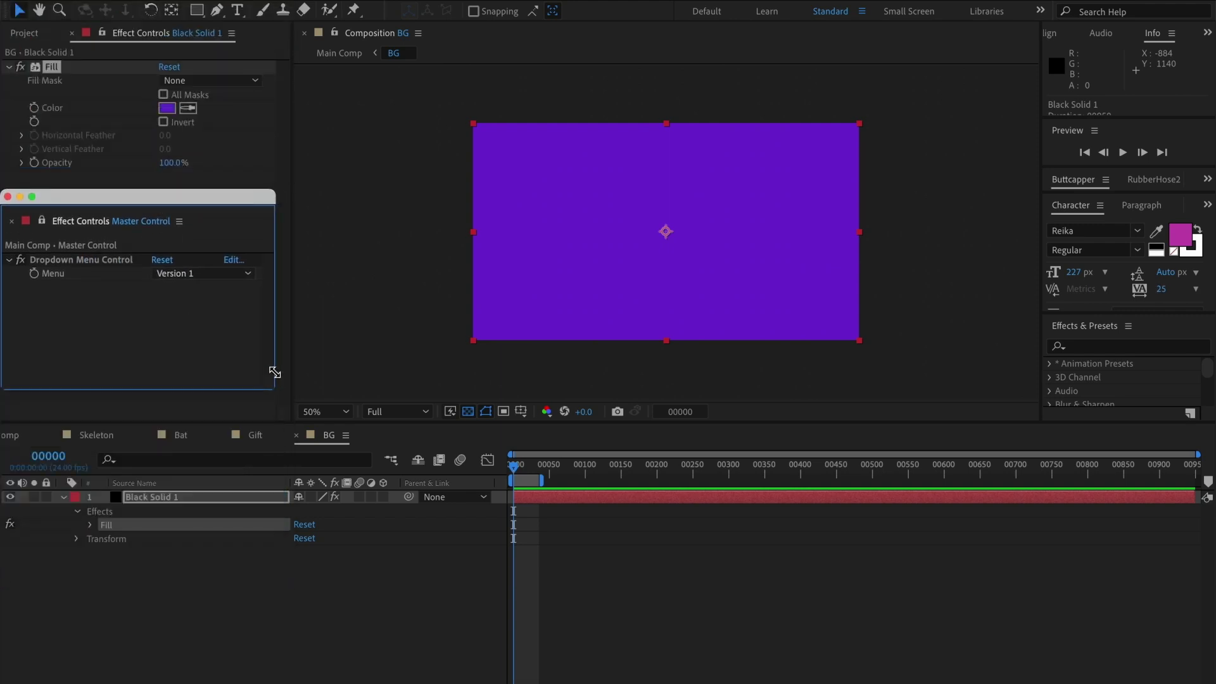
{"action": "left_click_drag", "start_coordinate": [216, 199], "coordinate": [220, 297]}
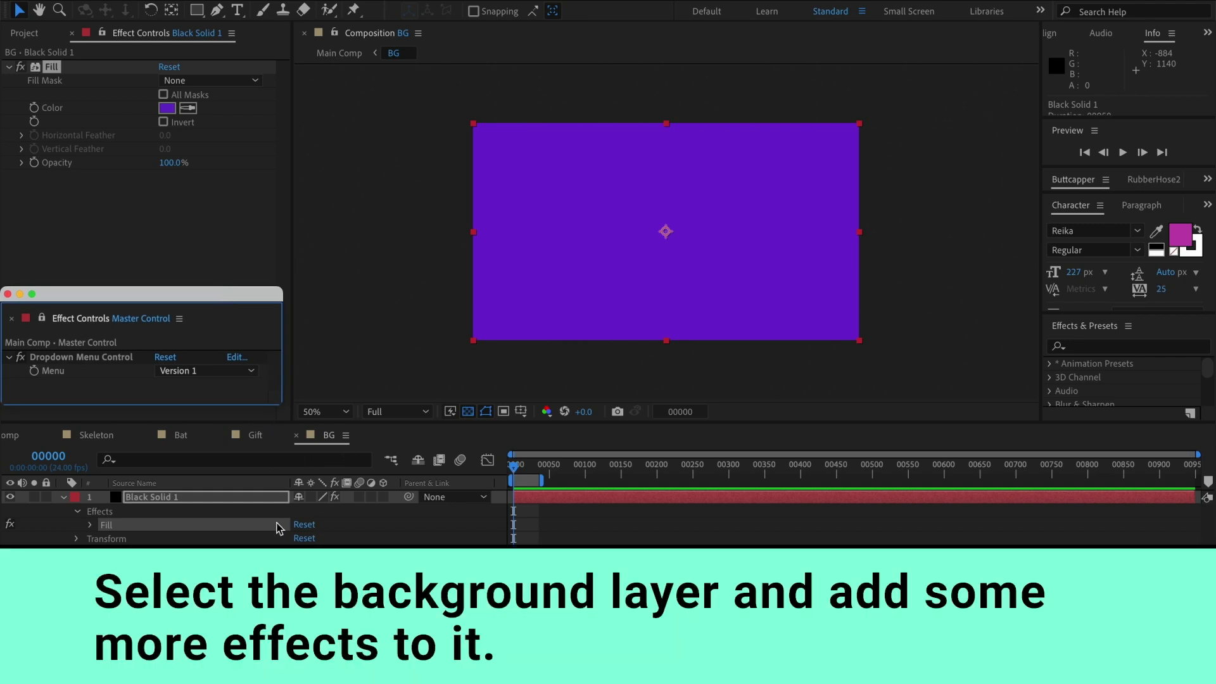
Step: Add a Color Control effect to Black Solid 1 and duplicate it twice
{"action": "left_click", "coordinate": [278, 528]}
{"action": "left_click", "coordinate": [169, 525]}
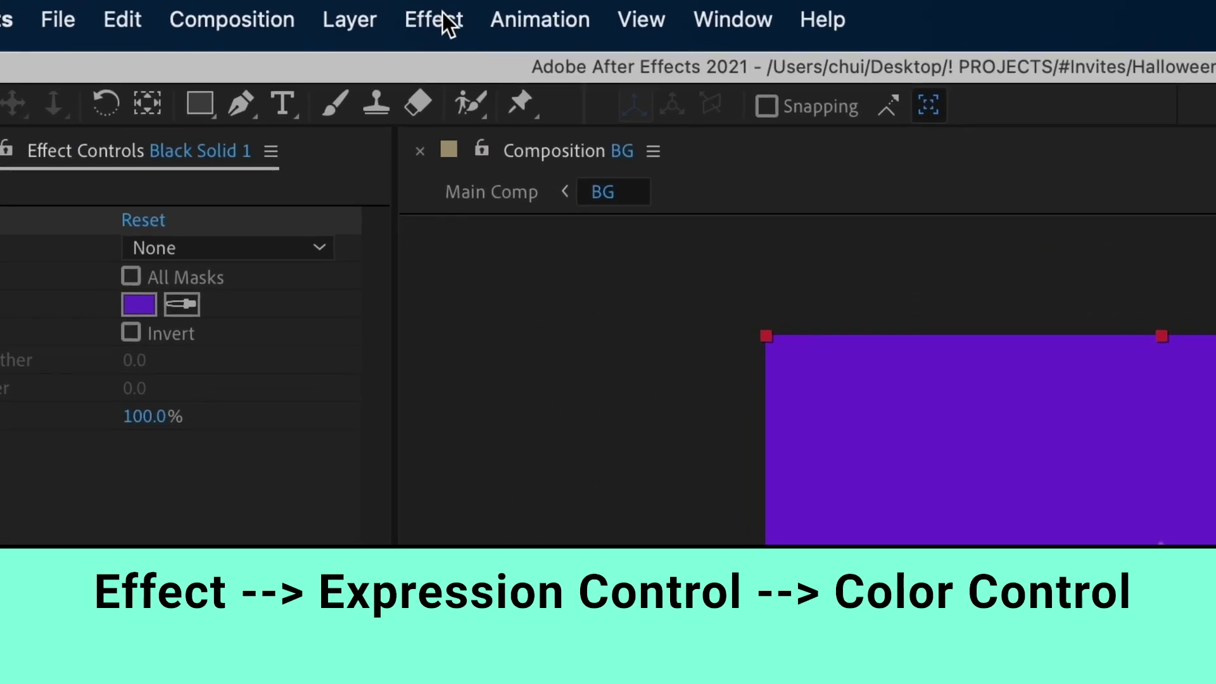
{"action": "left_click", "coordinate": [437, 20]}
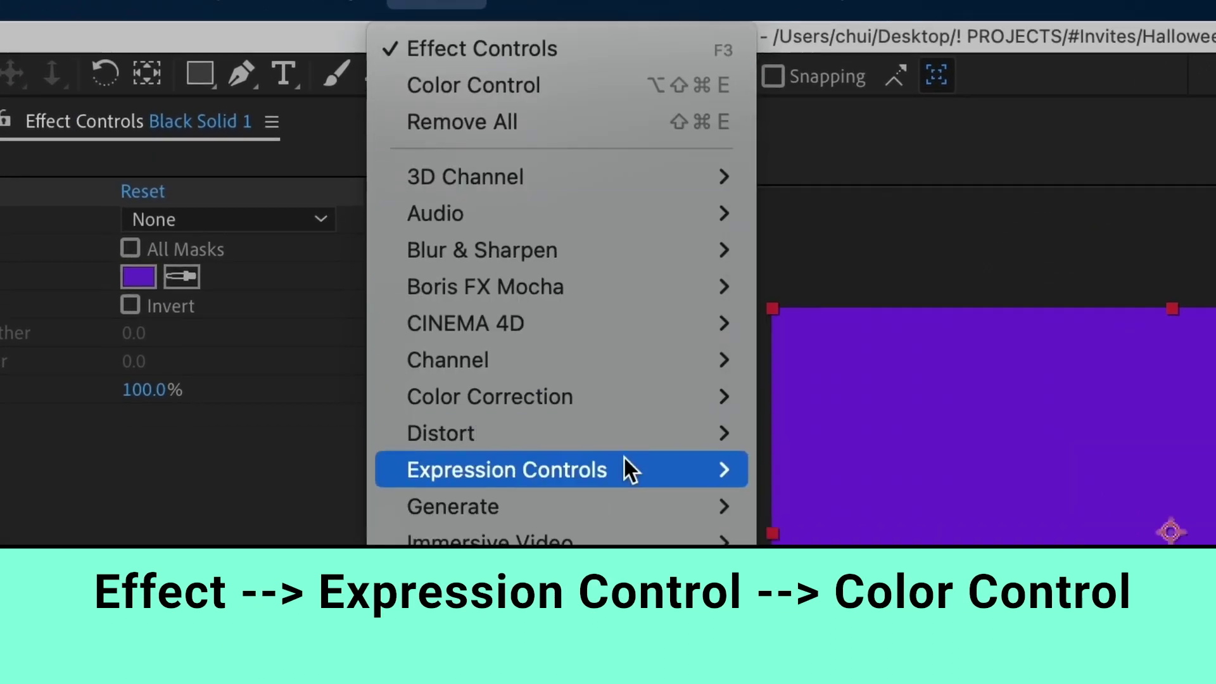
{"action": "mouse_move", "coordinate": [624, 502]}
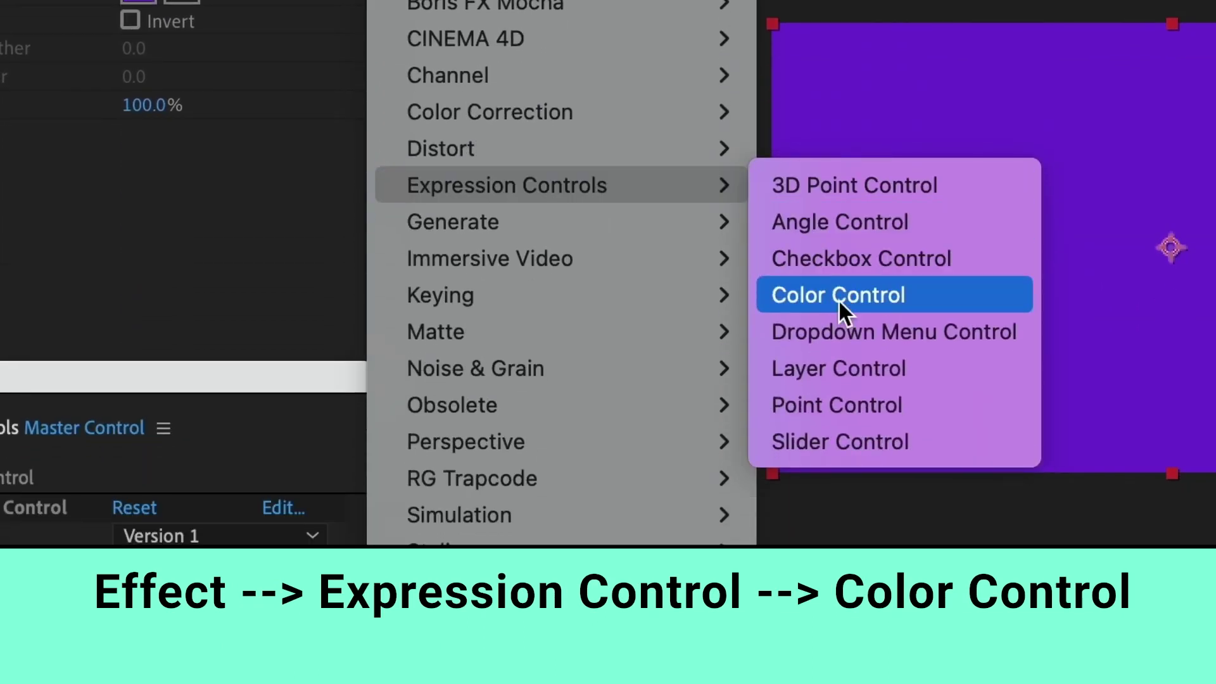
{"action": "left_click", "coordinate": [841, 296]}
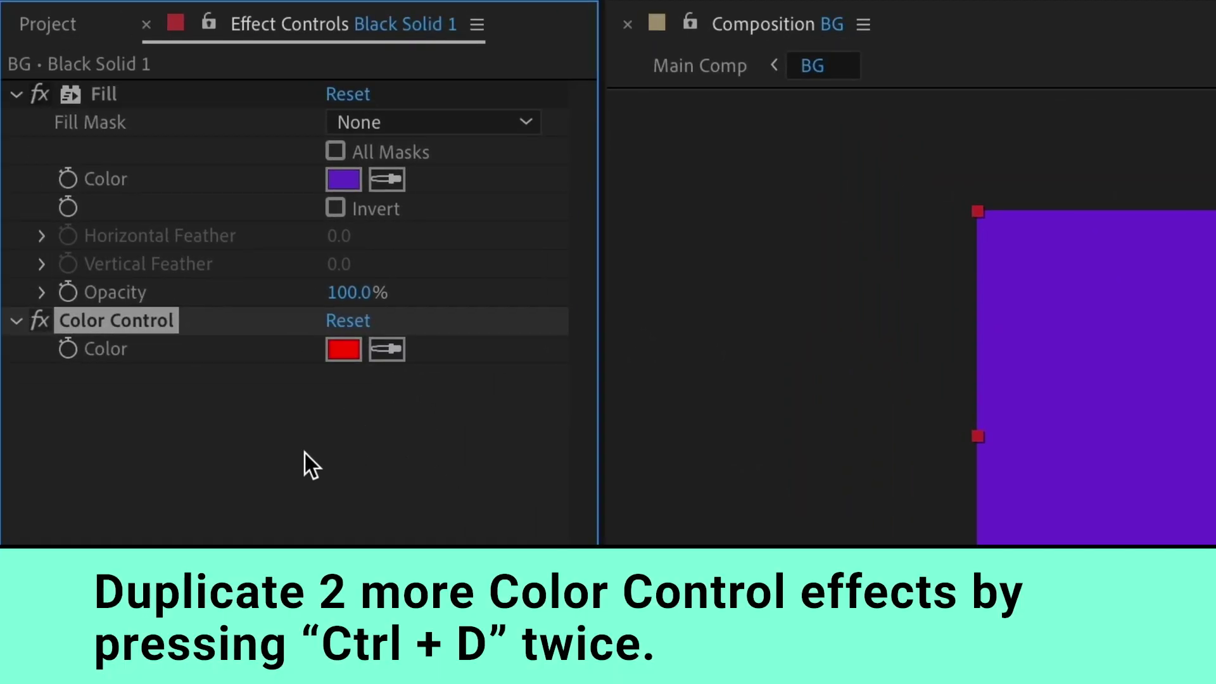
{"action": "key", "text": "ctrl+d"}
{"action": "key", "text": "ctrl+d"}
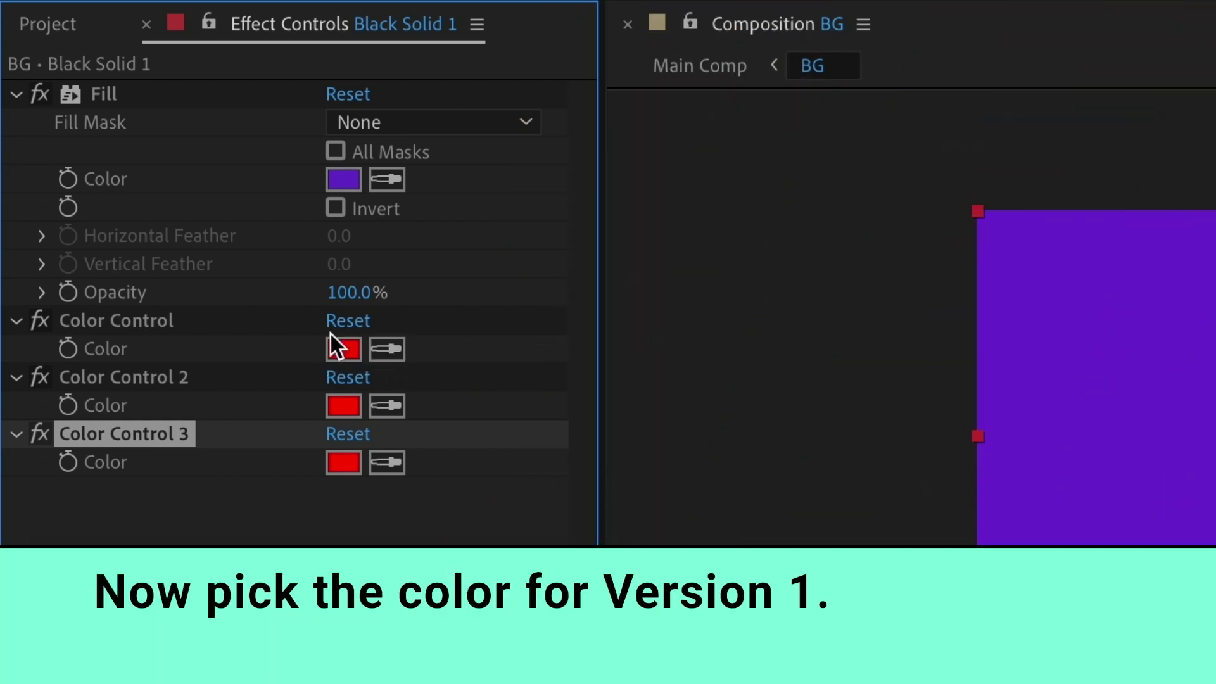
Step: Eyedrop the Fill's purple into the first Color Control
{"action": "left_click", "coordinate": [336, 325]}
{"action": "left_click", "coordinate": [397, 354]}
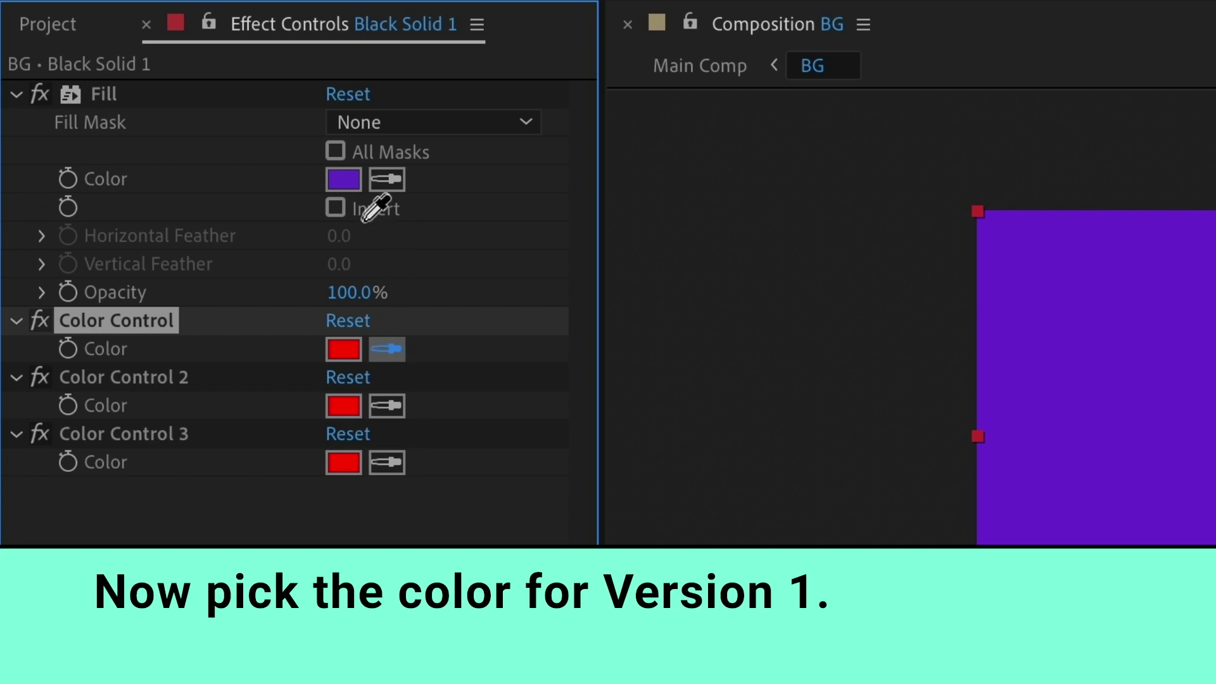
{"action": "left_click", "coordinate": [352, 176]}
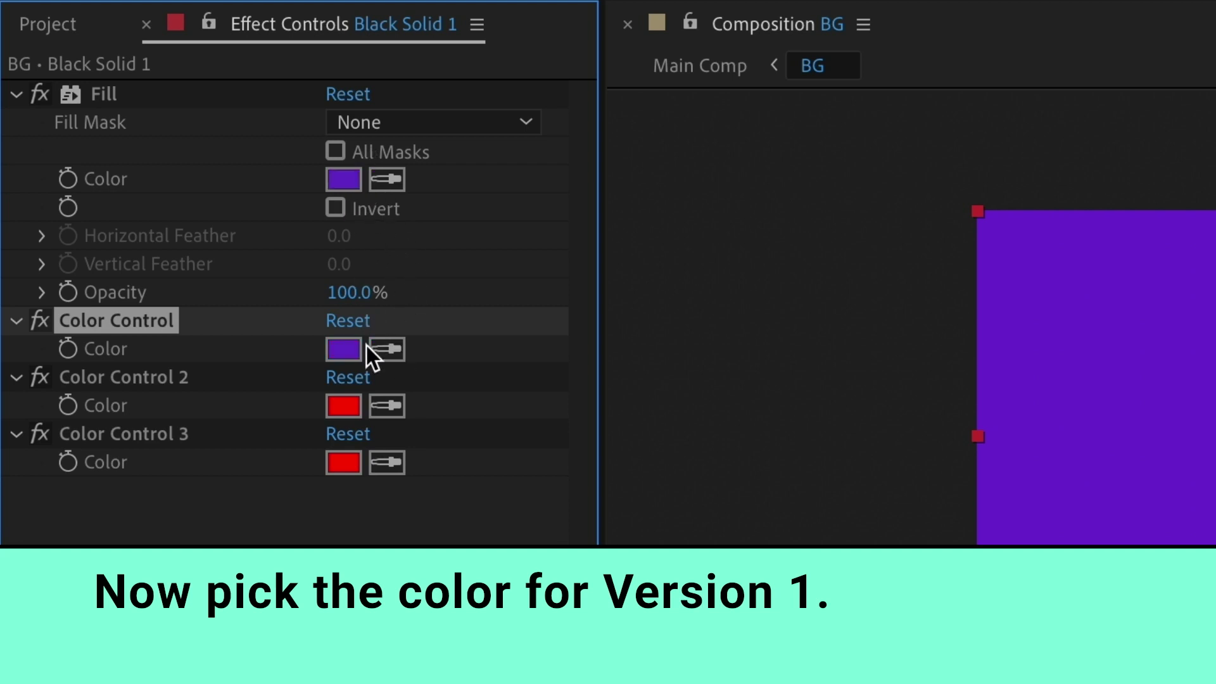
Step: Set Color Control 2 to a medium blue and Color Control 3 to magenta CC44BD
{"action": "left_click", "coordinate": [347, 408]}
{"action": "left_click_drag", "start_coordinate": [910, 282], "coordinate": [912, 299]}
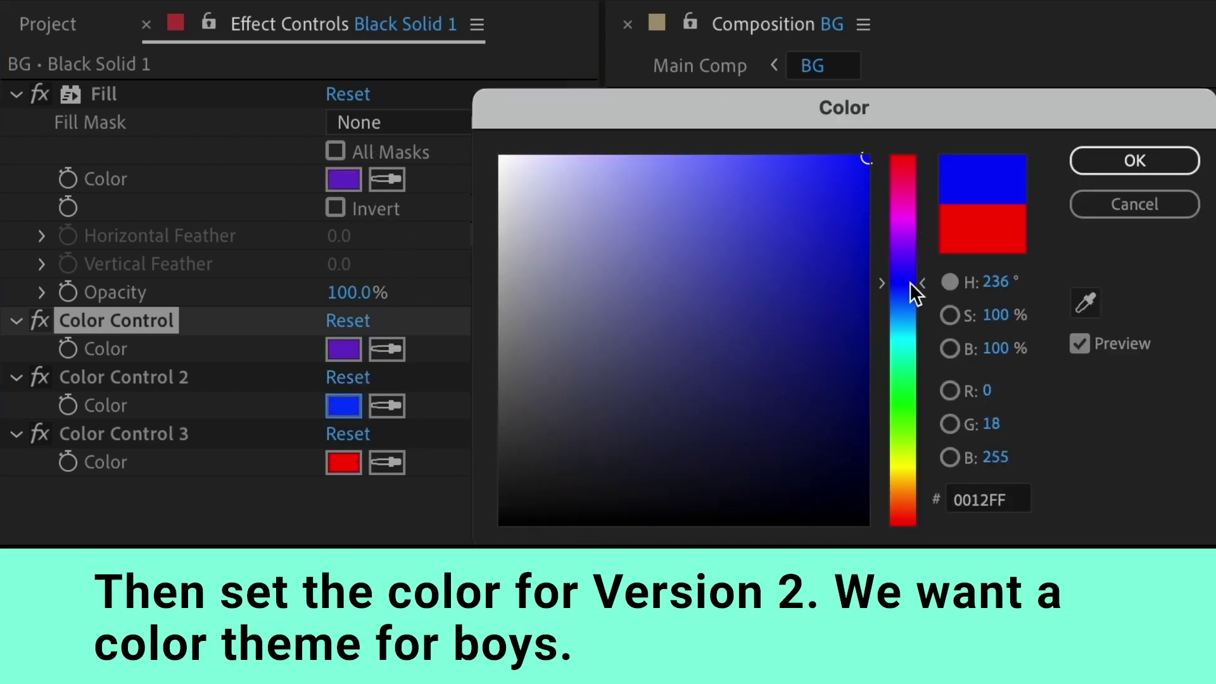
{"action": "left_click_drag", "start_coordinate": [791, 187], "coordinate": [793, 204]}
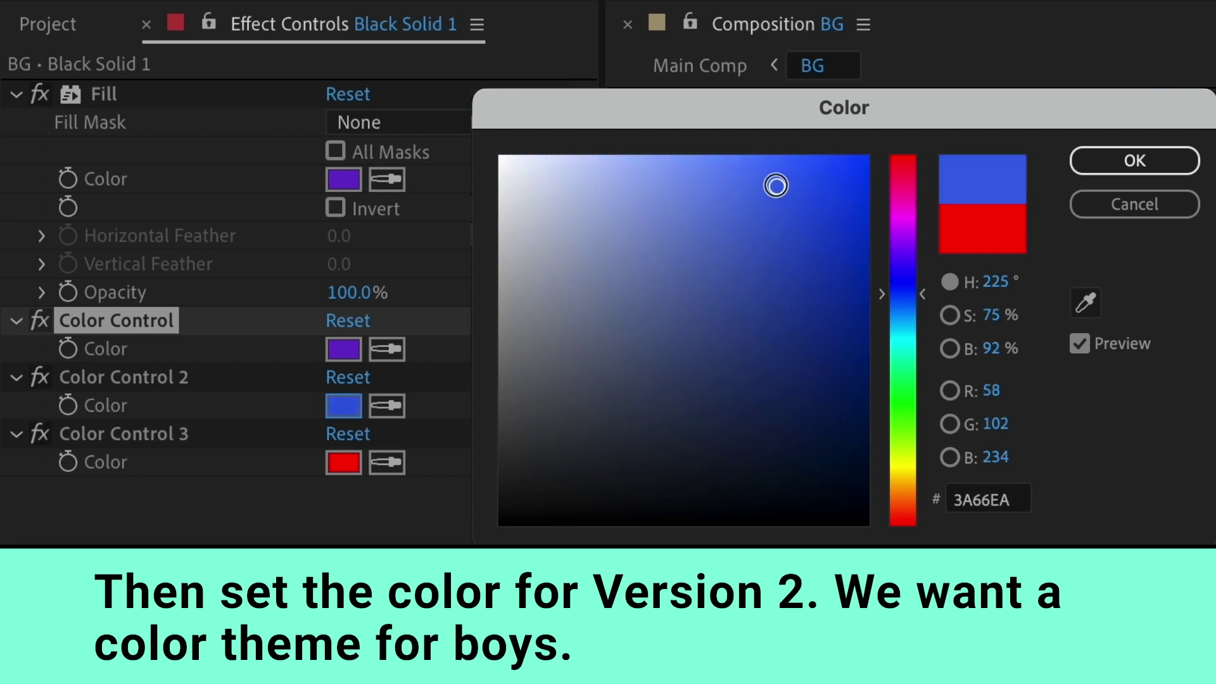
{"action": "left_click_drag", "start_coordinate": [906, 295], "coordinate": [907, 302]}
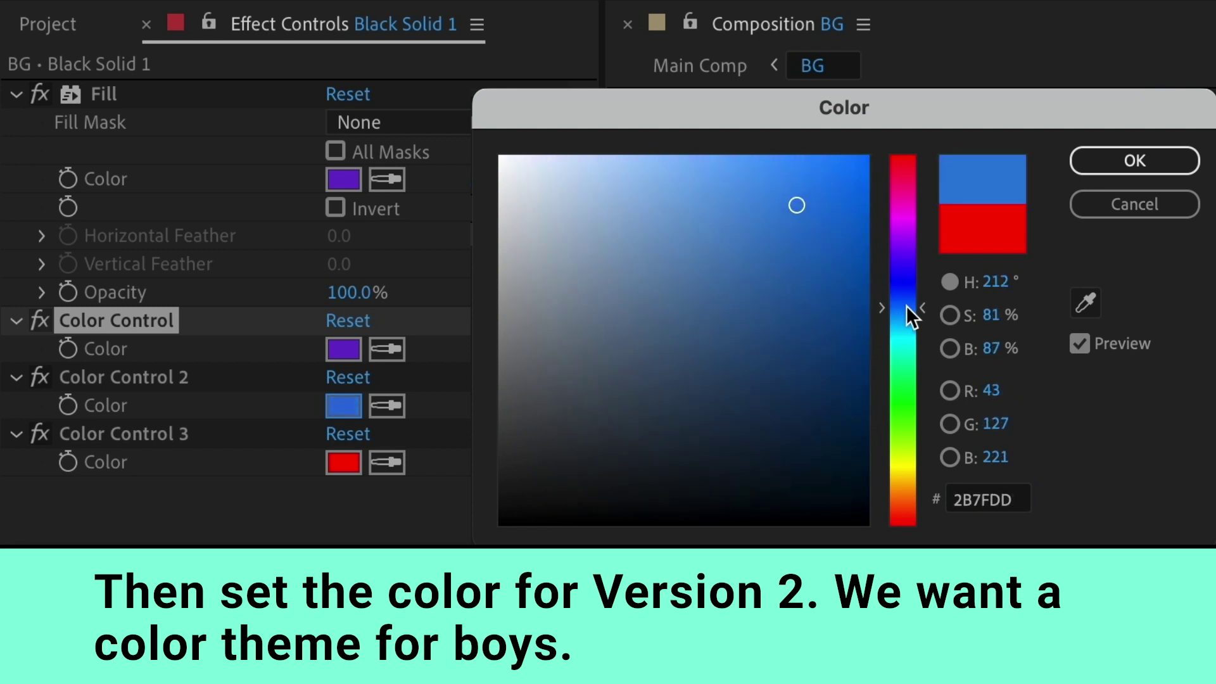
{"action": "left_click", "coordinate": [808, 192]}
{"action": "left_click_drag", "start_coordinate": [809, 192], "coordinate": [811, 199]}
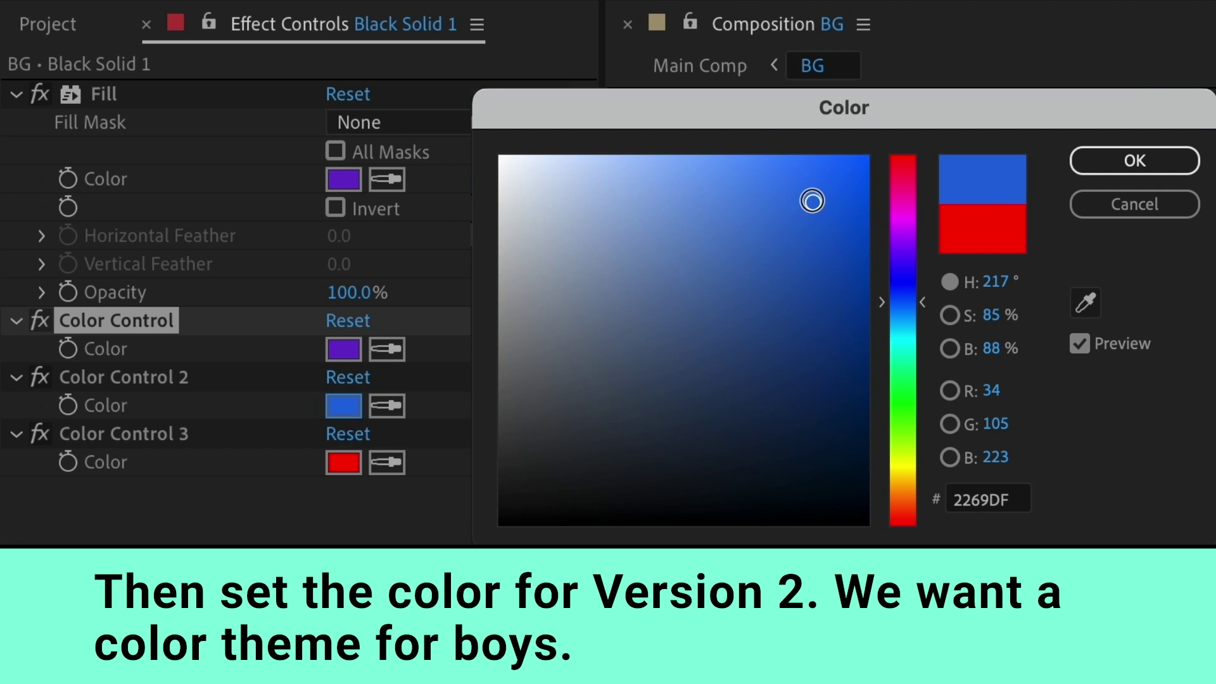
{"action": "left_click", "coordinate": [1135, 162]}
{"action": "left_click", "coordinate": [343, 462]}
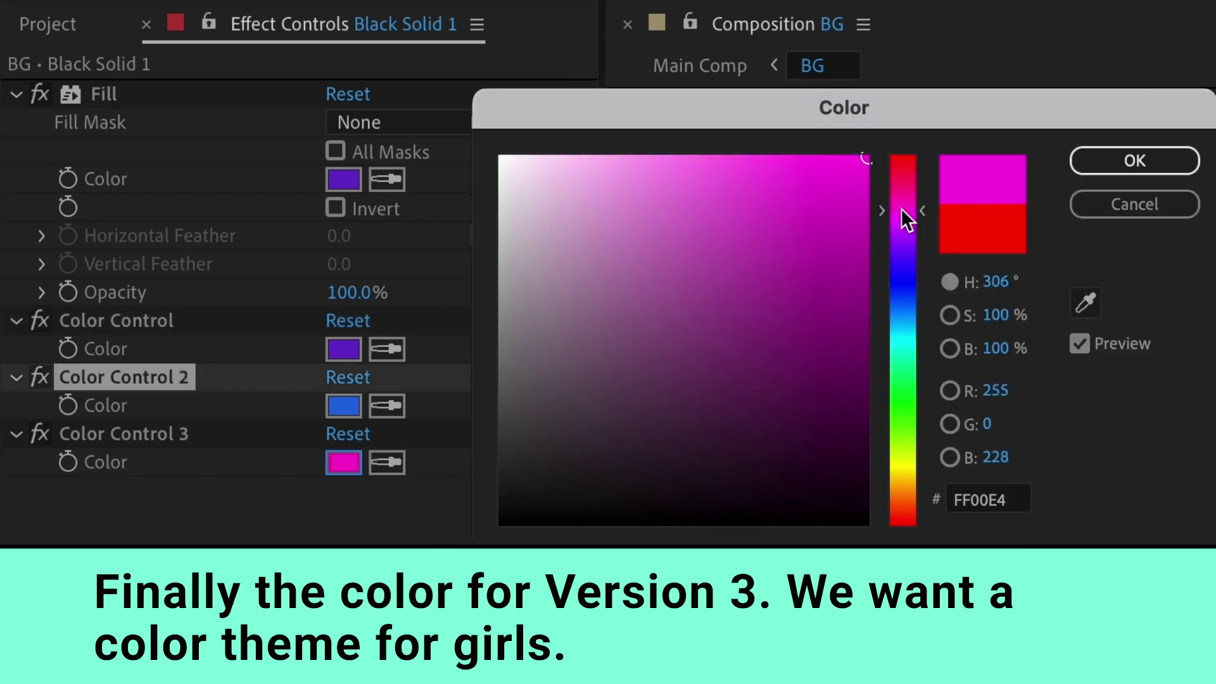
{"action": "mouse_move", "coordinate": [784, 207]}
{"action": "left_mouse_down"}
{"action": "mouse_move", "coordinate": [734, 208]}
{"action": "mouse_move", "coordinate": [756, 231]}
{"action": "mouse_move", "coordinate": [743, 228]}
{"action": "mouse_move", "coordinate": [752, 247]}
{"action": "left_mouse_up"}
{"action": "left_click", "coordinate": [1135, 162]}
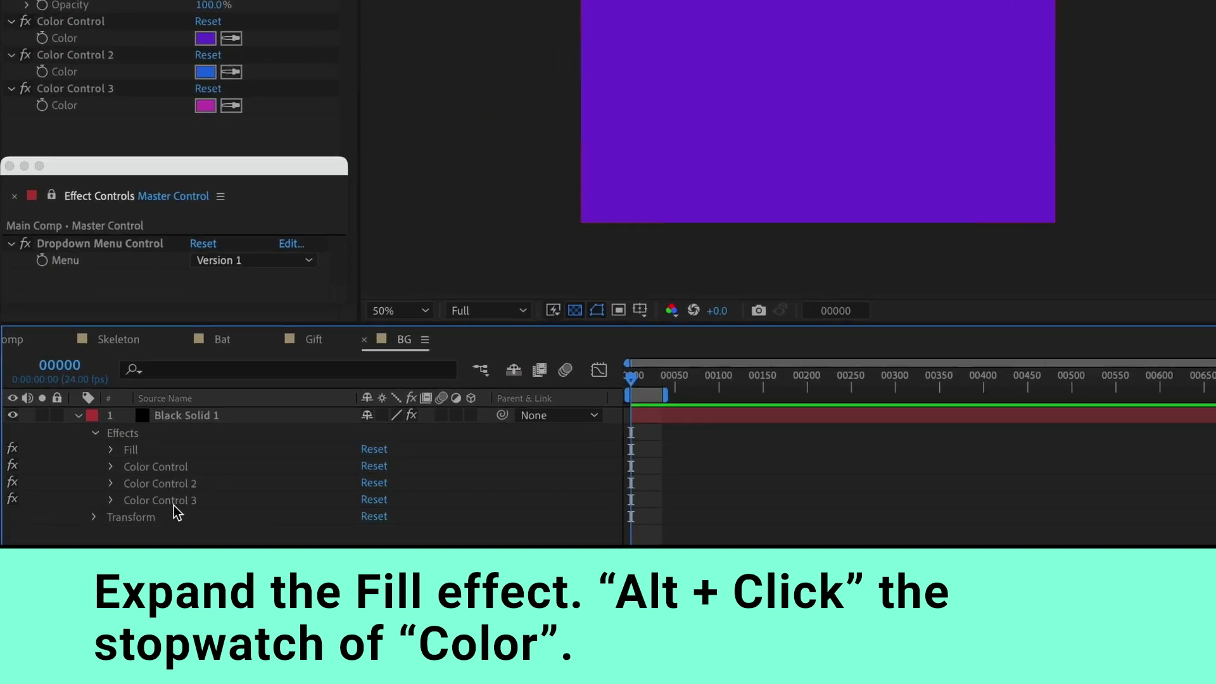
Step: Add a Fill Color expression starting 'a =' pick-whipped to Master Control's Dropdown Menu value
{"action": "left_click", "coordinate": [90, 525]}
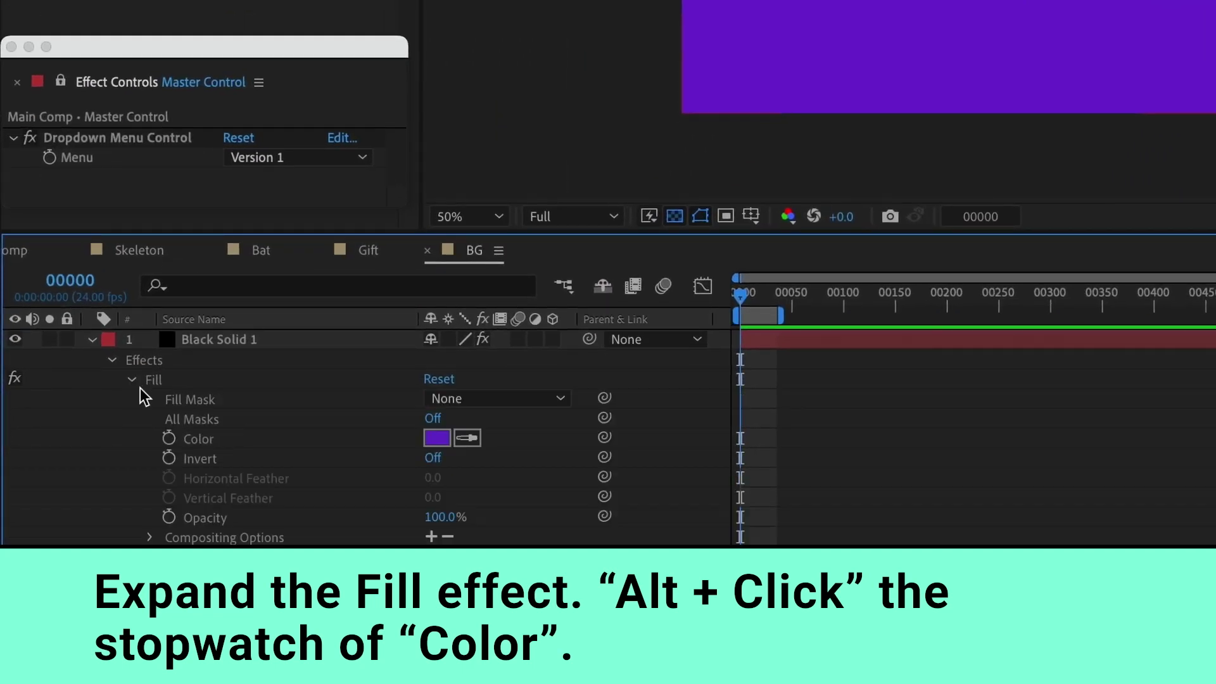
{"action": "left_click", "coordinate": [169, 441], "text": "alt"}
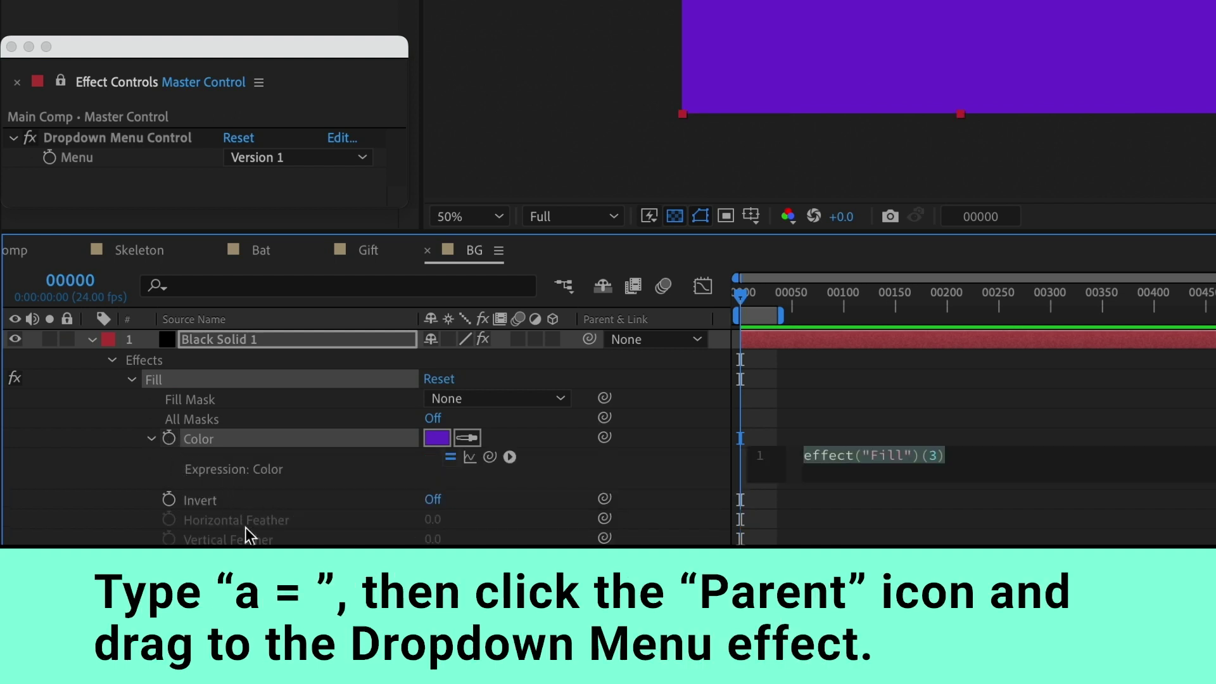
{"action": "type", "text": "a"}
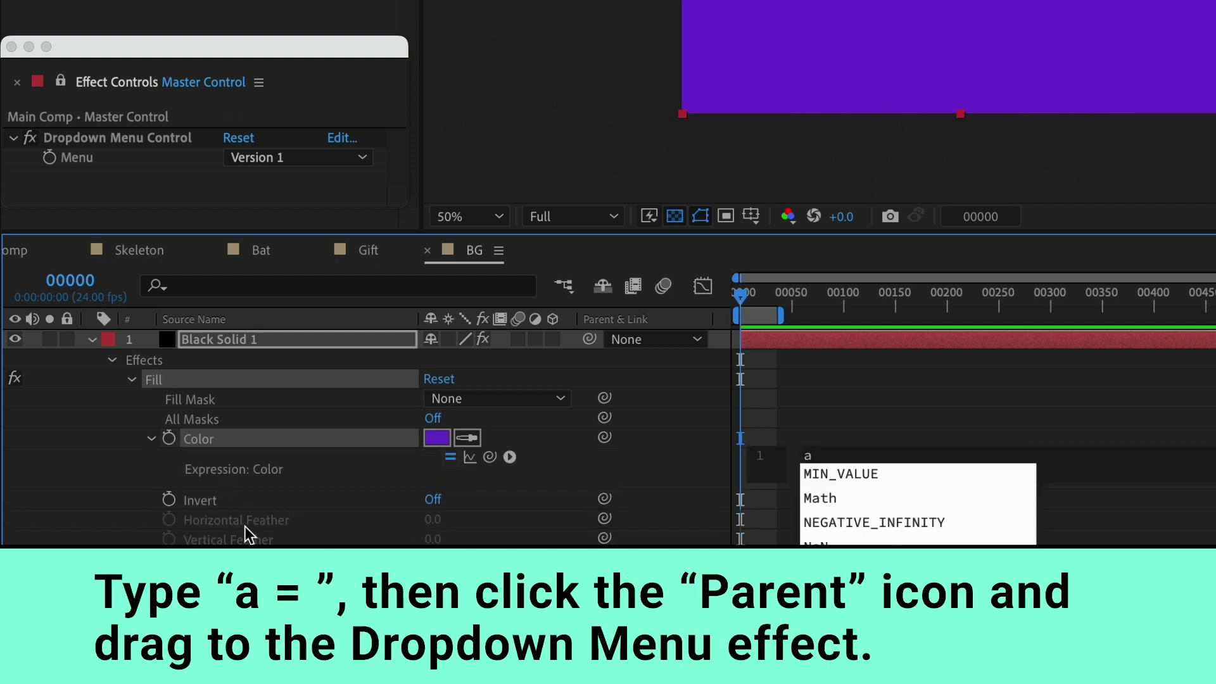
{"action": "type", "text": " ="}
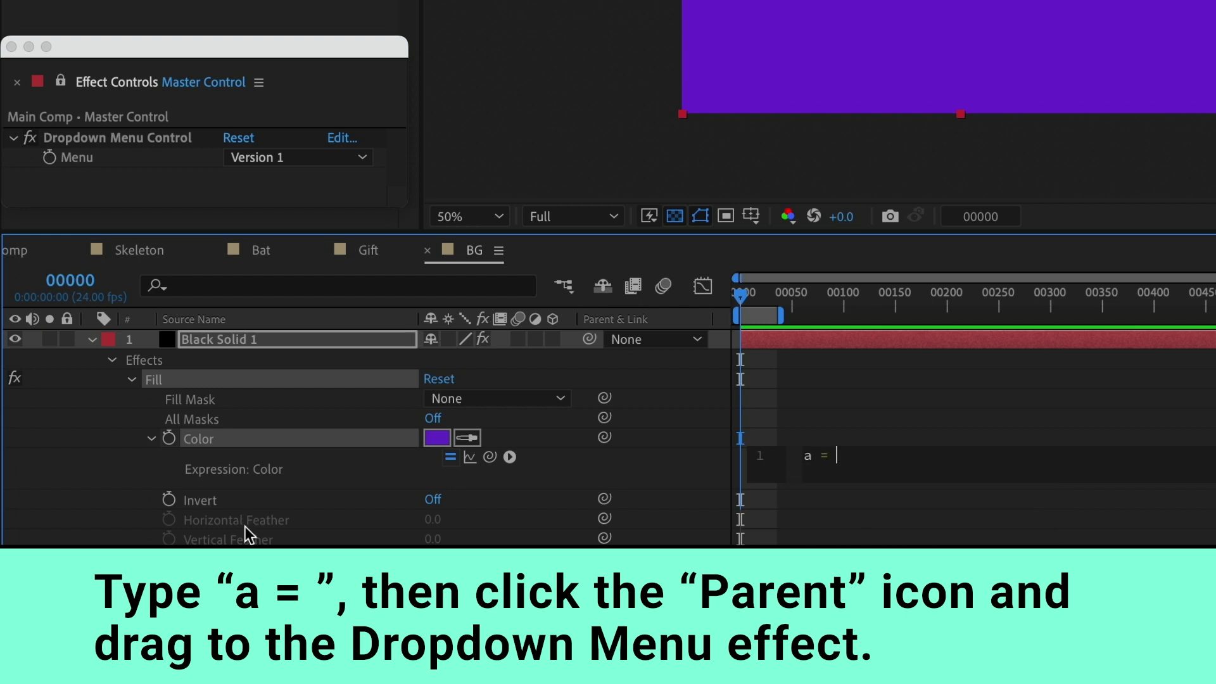
{"action": "mouse_move", "coordinate": [489, 457]}
{"action": "left_mouse_down"}
{"action": "mouse_move", "coordinate": [83, 163]}
{"action": "mouse_move", "coordinate": [86, 154]}
{"action": "left_mouse_up"}
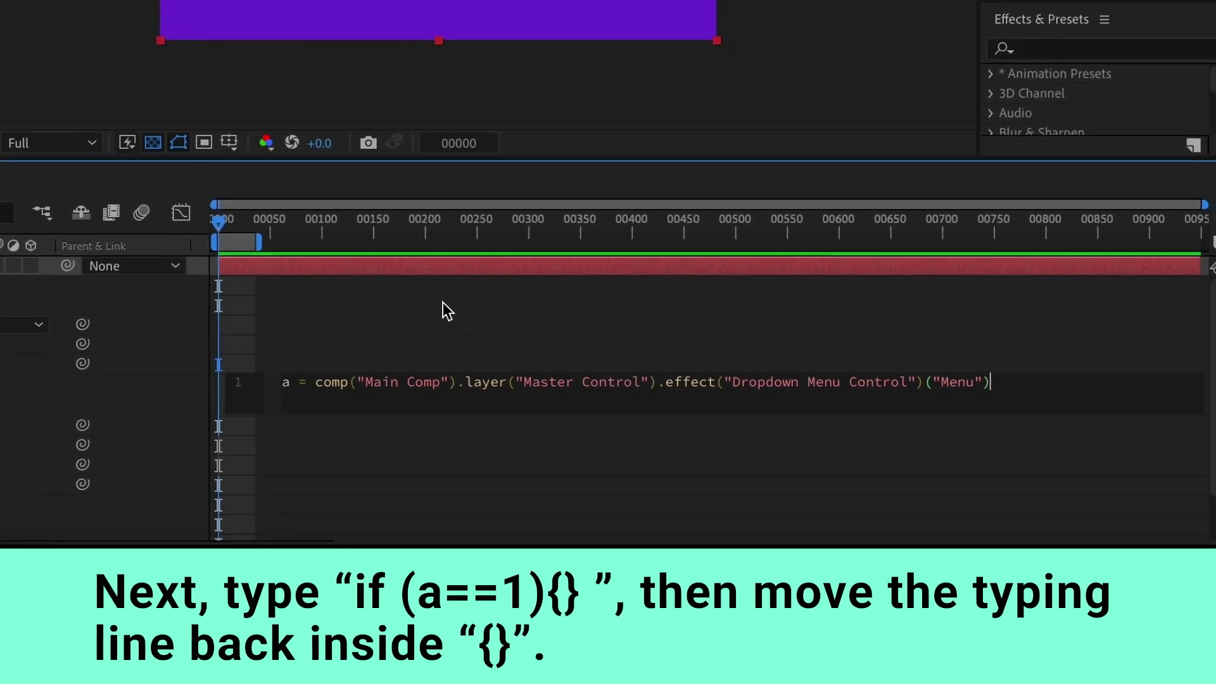
Step: Add if (a==1), (a==2), (a==3) branches returning Color Control, Color Control 2 and Color Control 3
{"action": "key", "text": "Return"}
{"action": "type", "text": "if "}
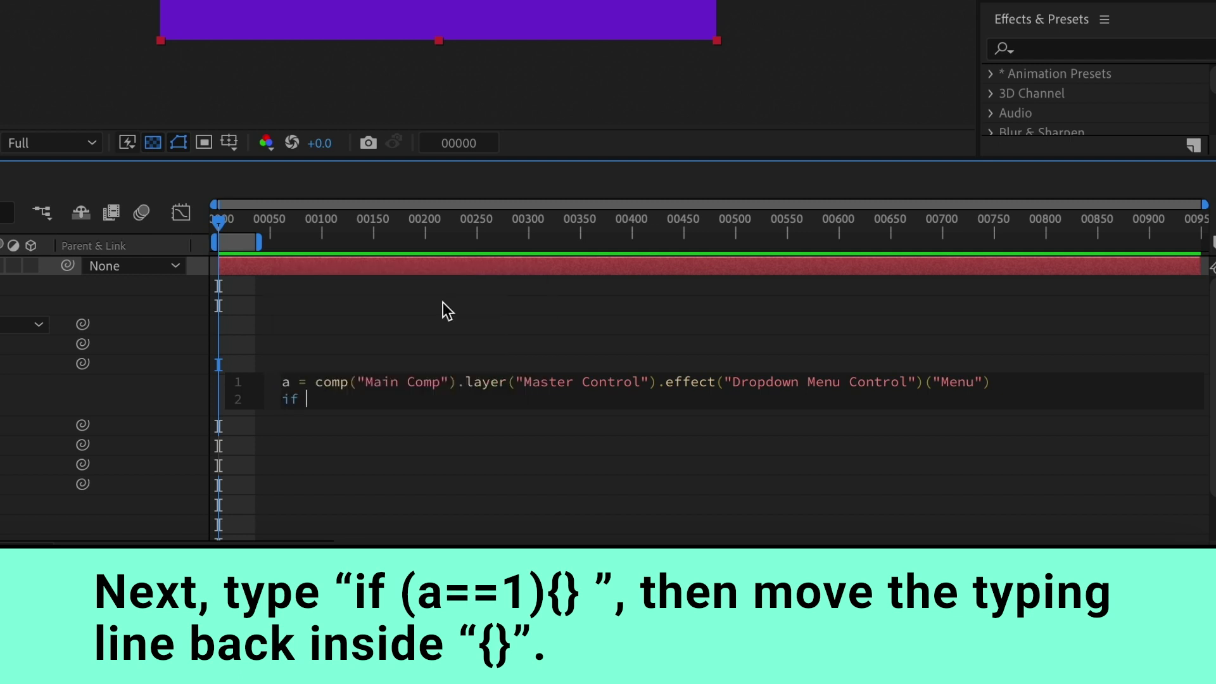
{"action": "type", "text": "("}
{"action": "type", "text": "a==1)"}
{"action": "type", "text": "{"}
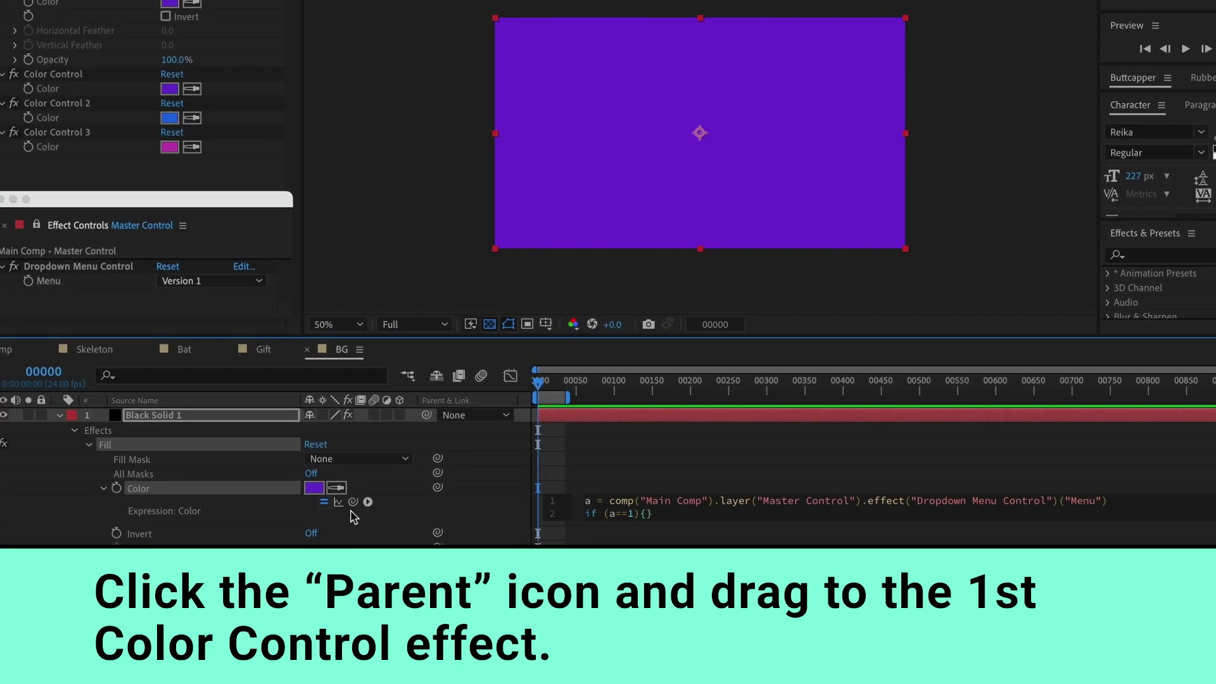
{"action": "left_click_drag", "start_coordinate": [352, 501], "coordinate": [88, 88]}
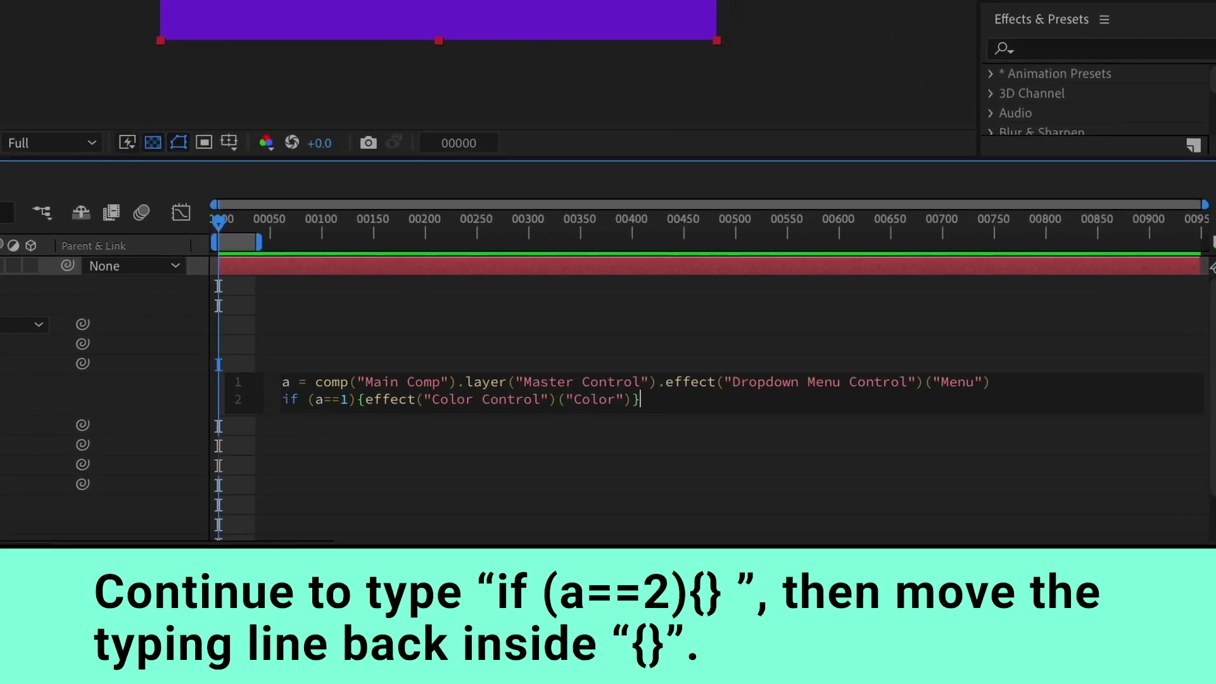
{"action": "key", "text": "Return"}
{"action": "type", "text": "if (a"}
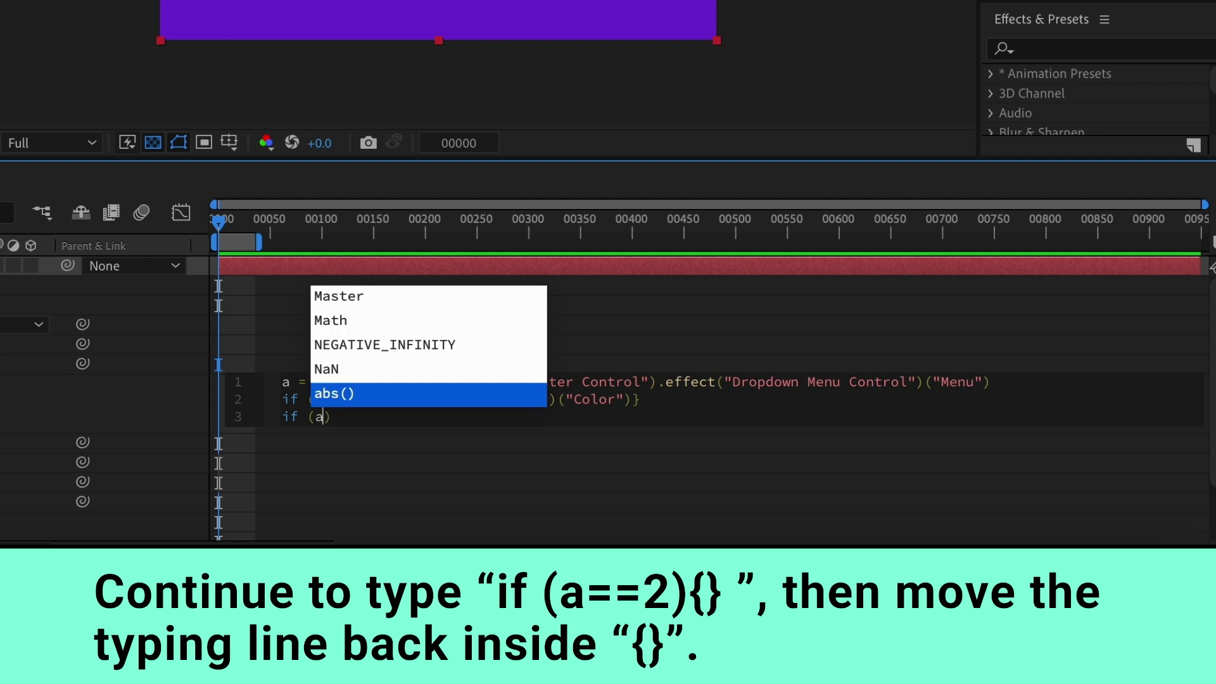
{"action": "type", "text": "==2"}
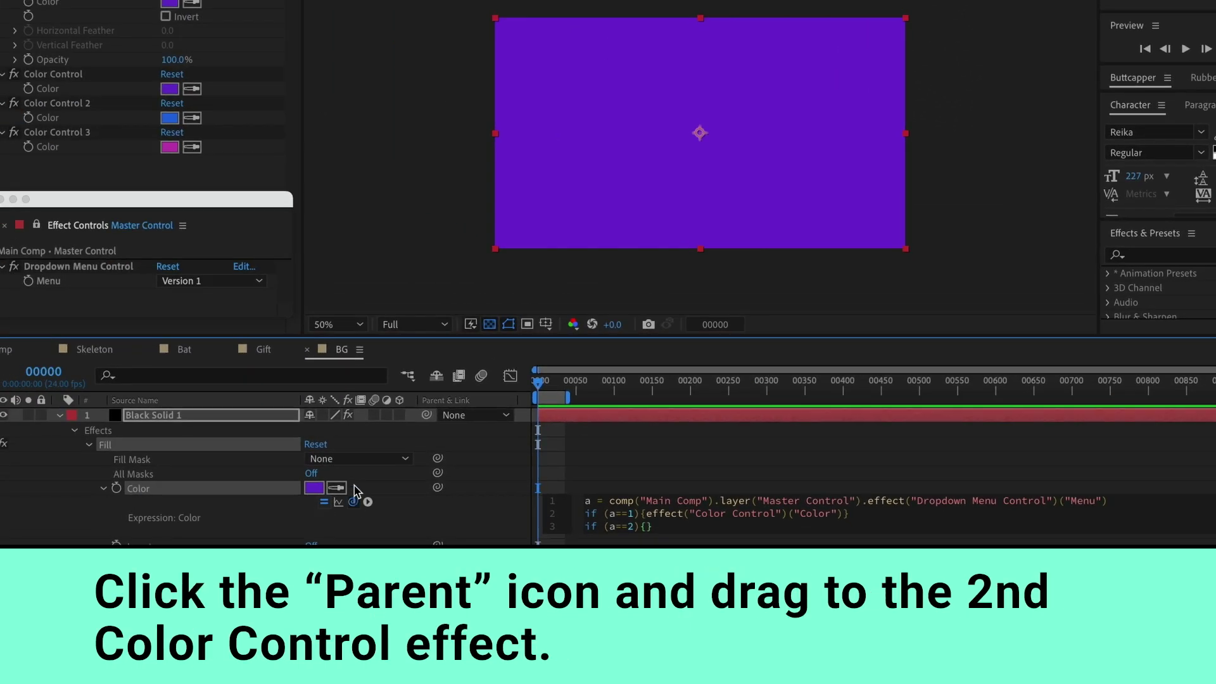
{"action": "left_click_drag", "start_coordinate": [353, 501], "coordinate": [51, 117]}
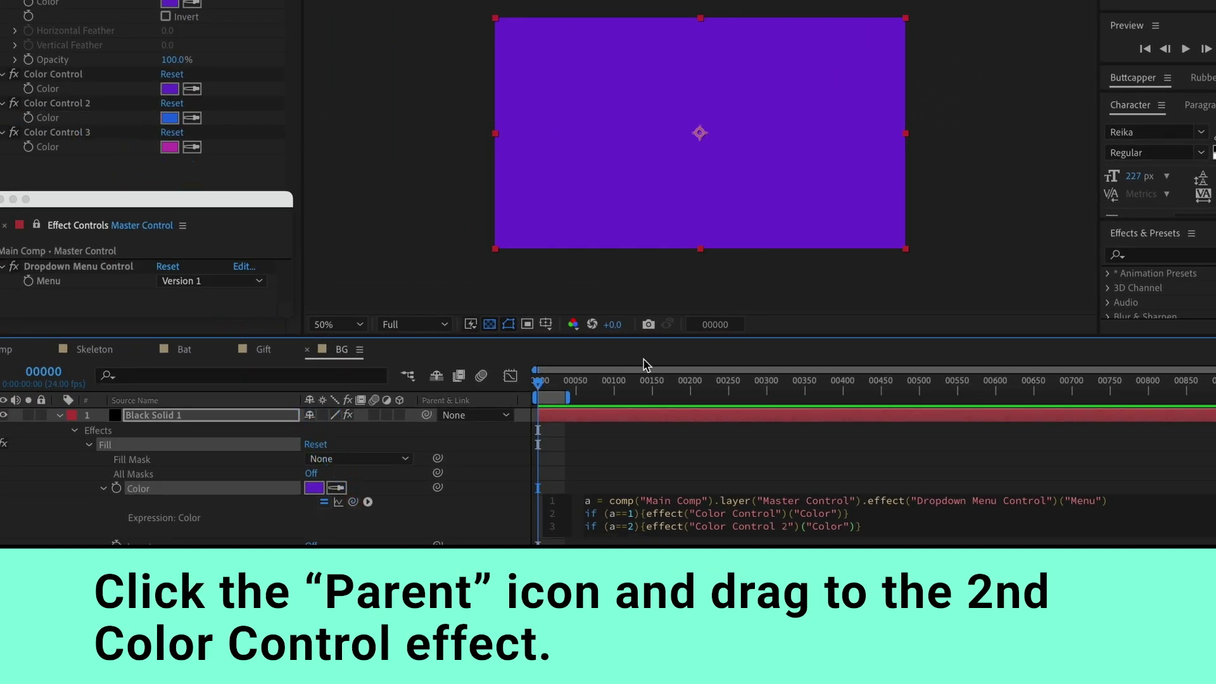
{"action": "key", "text": "Return"}
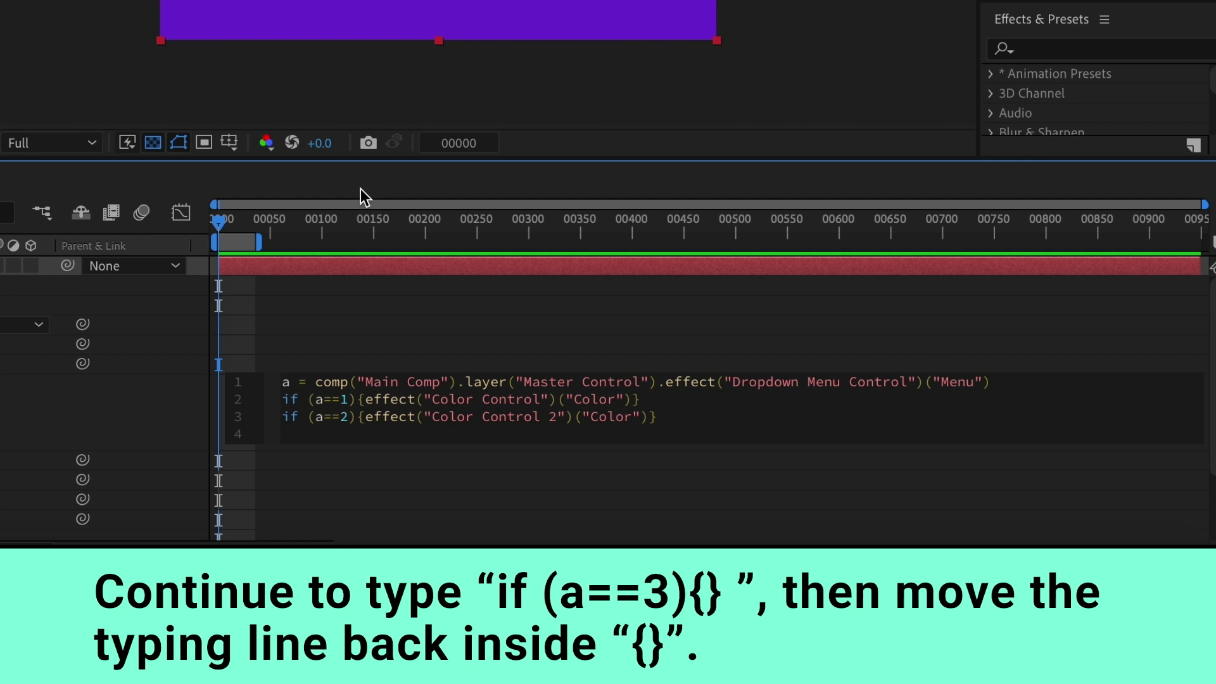
{"action": "type", "text": "if ("}
{"action": "type", "text": "a==3){"}
{"action": "type", "text": "}"}
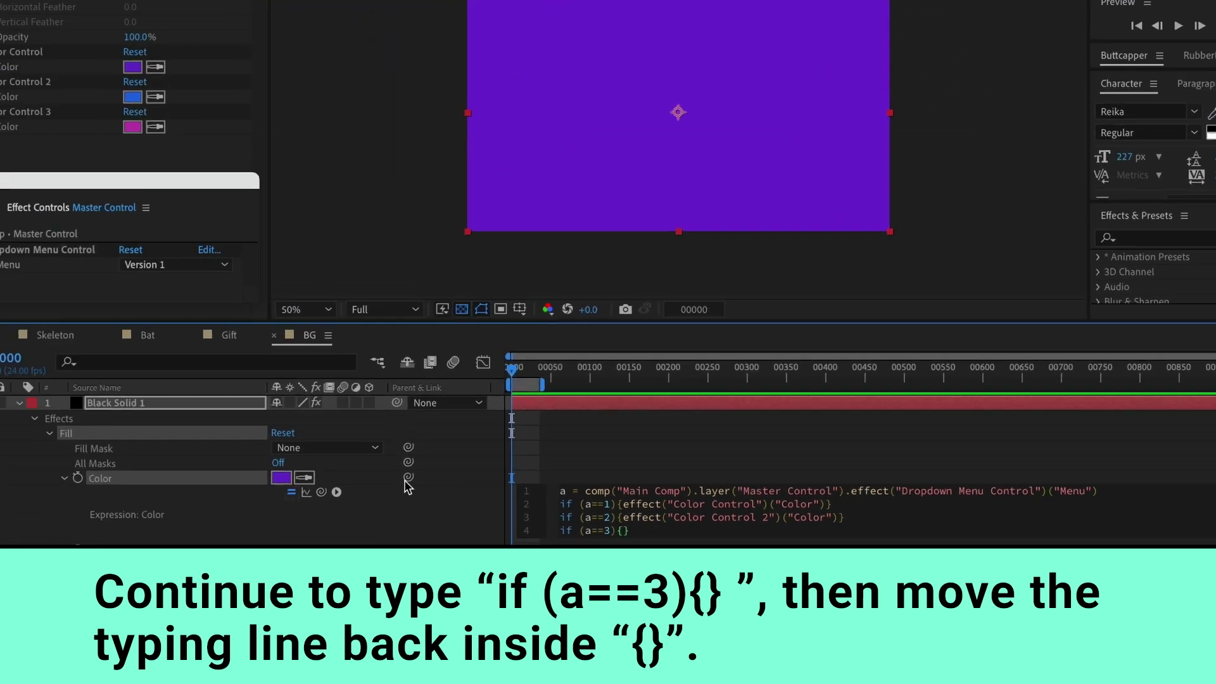
{"action": "mouse_move", "coordinate": [353, 501]}
{"action": "left_mouse_down"}
{"action": "mouse_move", "coordinate": [187, 199]}
{"action": "mouse_move", "coordinate": [107, 147]}
{"action": "left_mouse_up"}
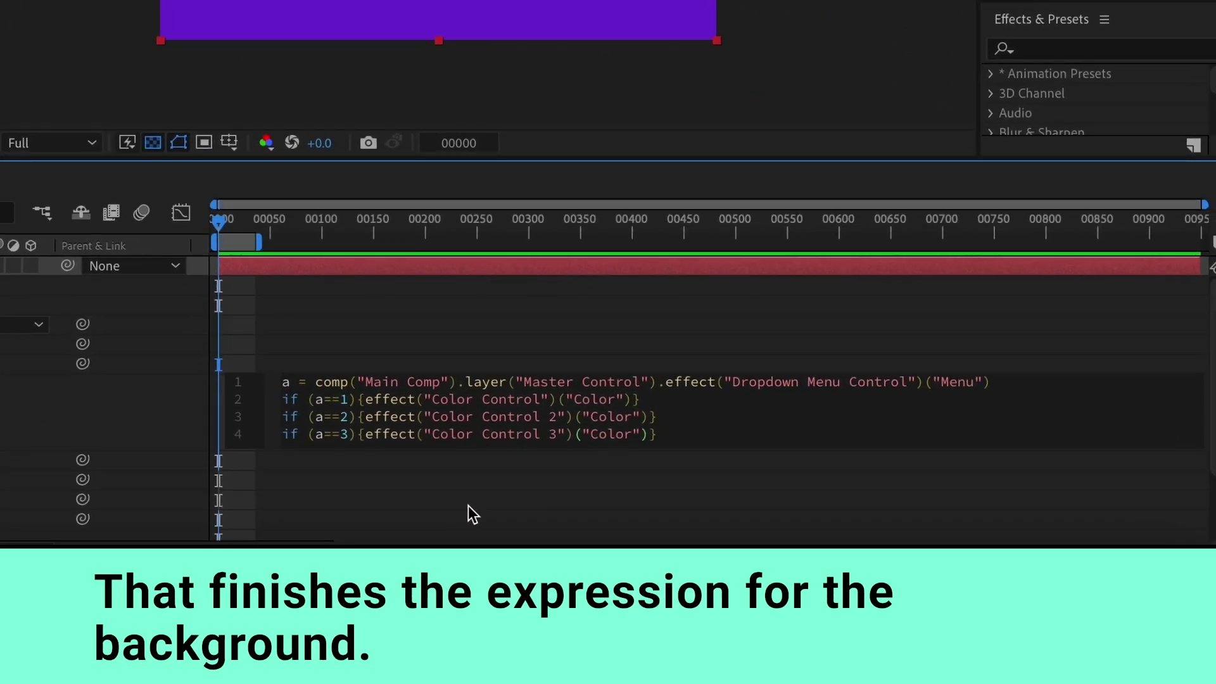
{"action": "left_click", "coordinate": [472, 507]}
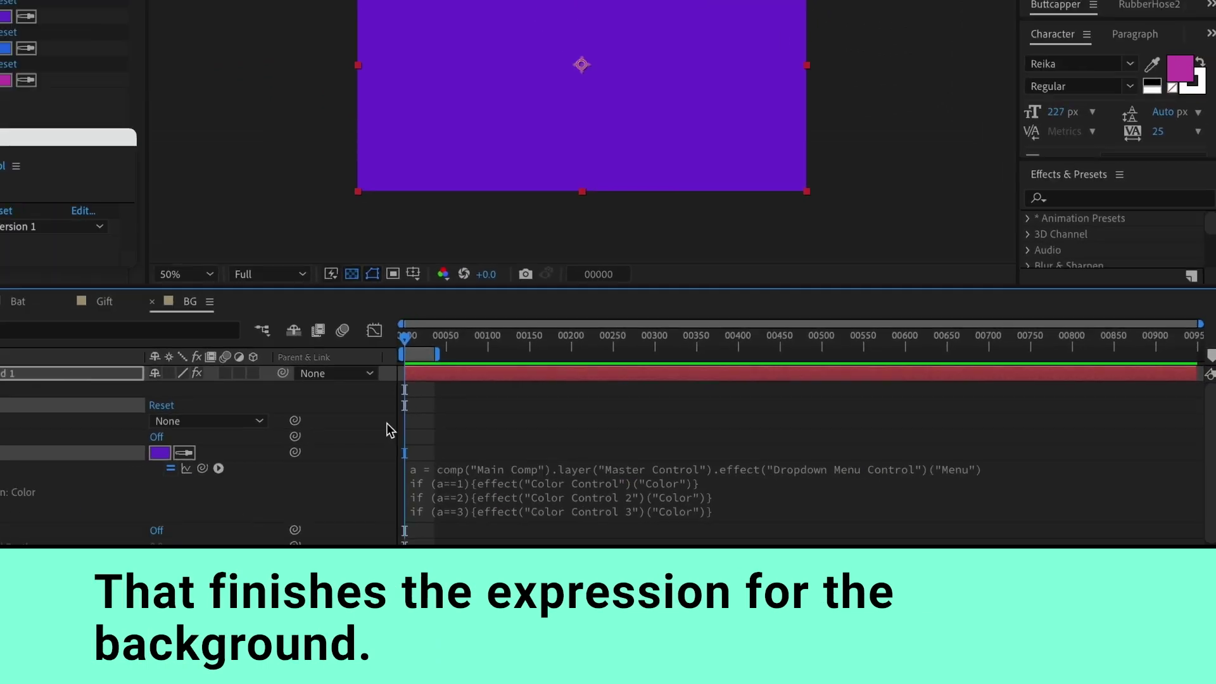
Step: In Main Comp, switch the Master Control Menu to Version 2, Version 3, then back to Version 1
{"action": "left_click", "coordinate": [19, 376]}
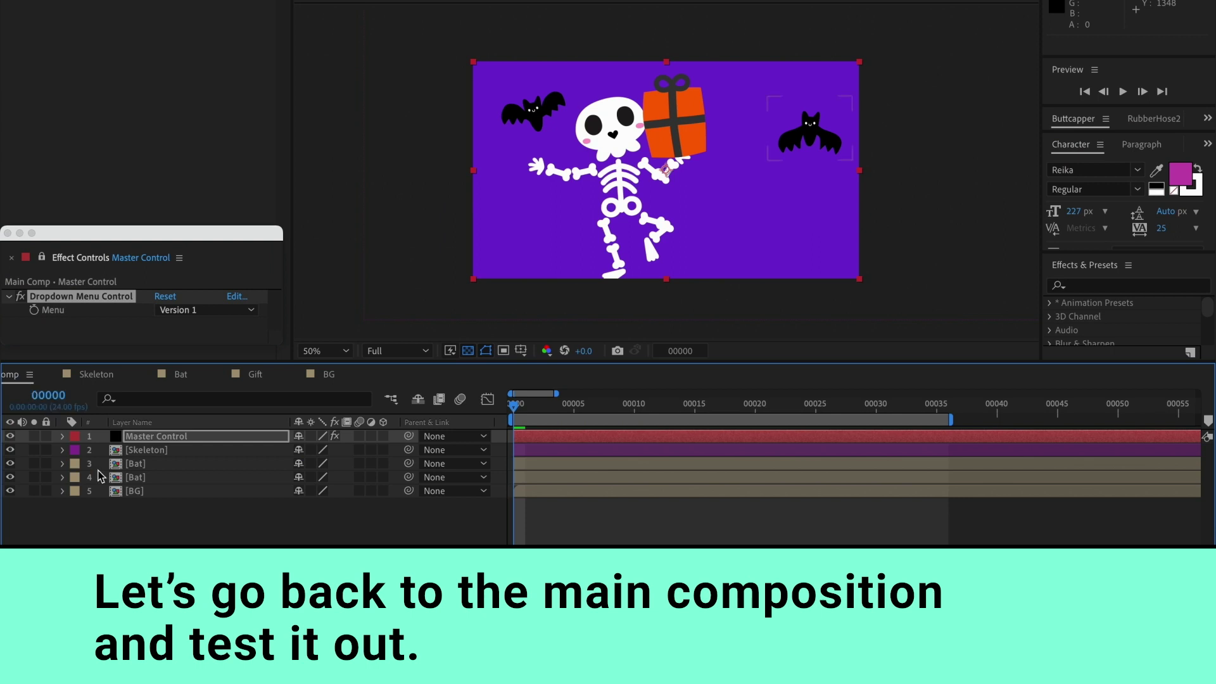
{"action": "left_click", "coordinate": [206, 311]}
{"action": "left_click", "coordinate": [209, 343]}
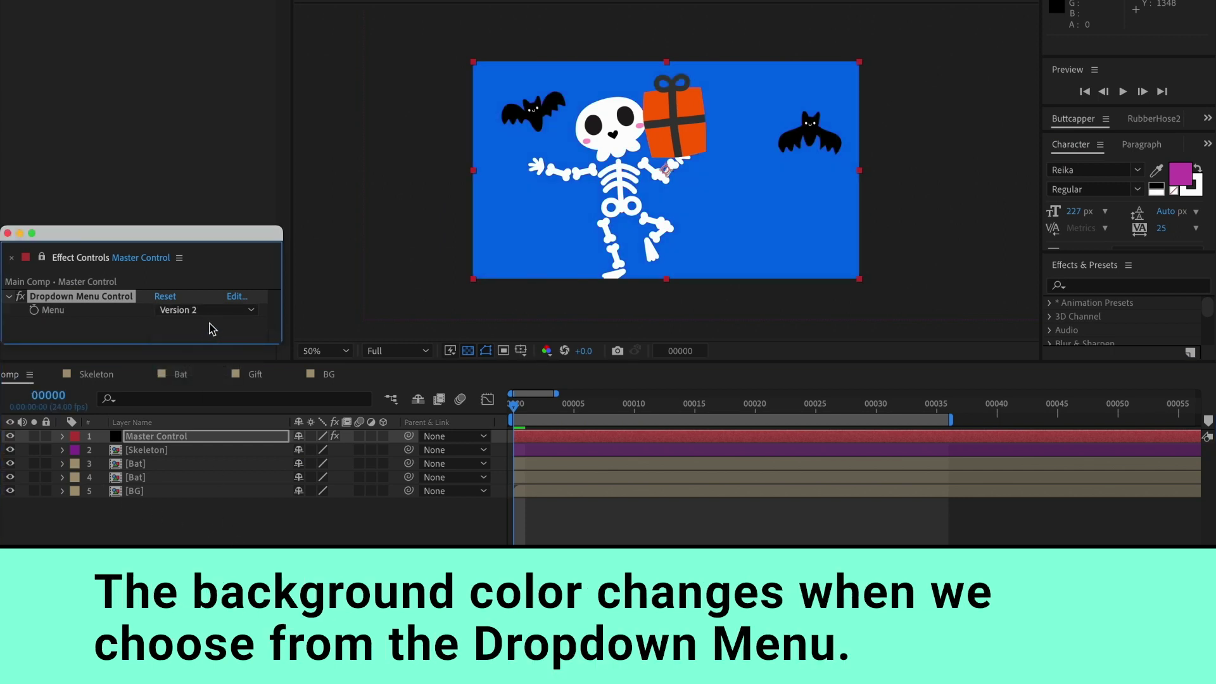
{"action": "left_click", "coordinate": [209, 310]}
{"action": "left_click", "coordinate": [209, 362]}
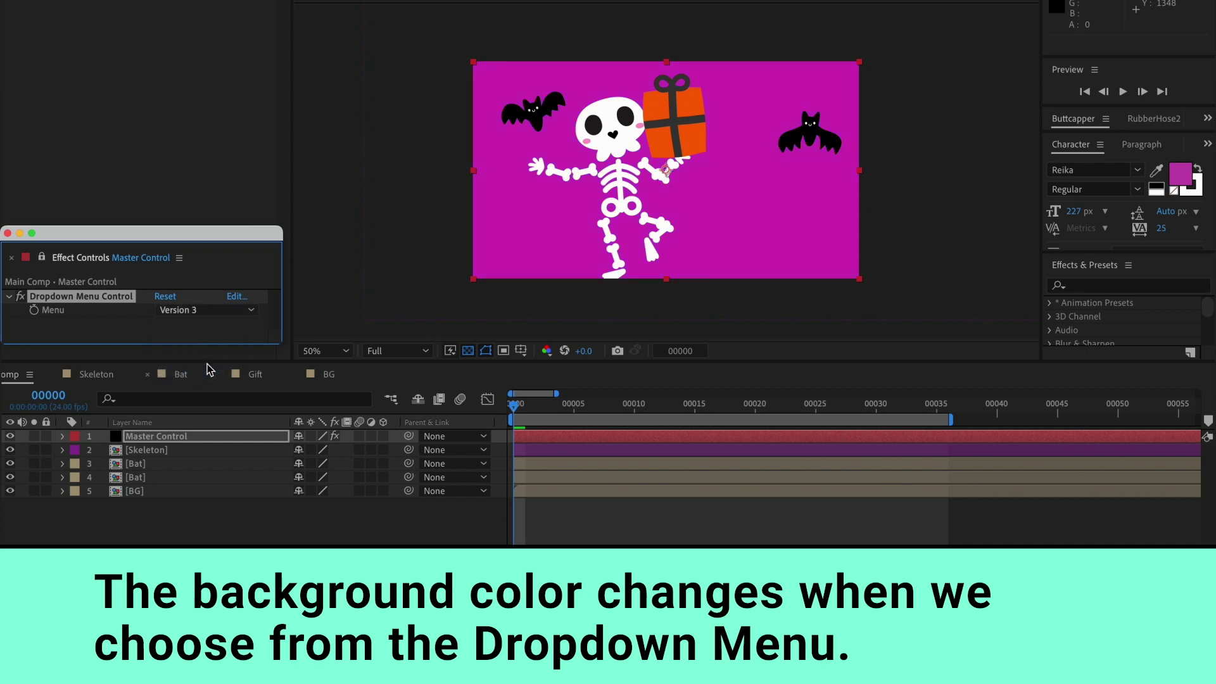
{"action": "left_click", "coordinate": [209, 310]}
{"action": "left_click", "coordinate": [206, 324]}
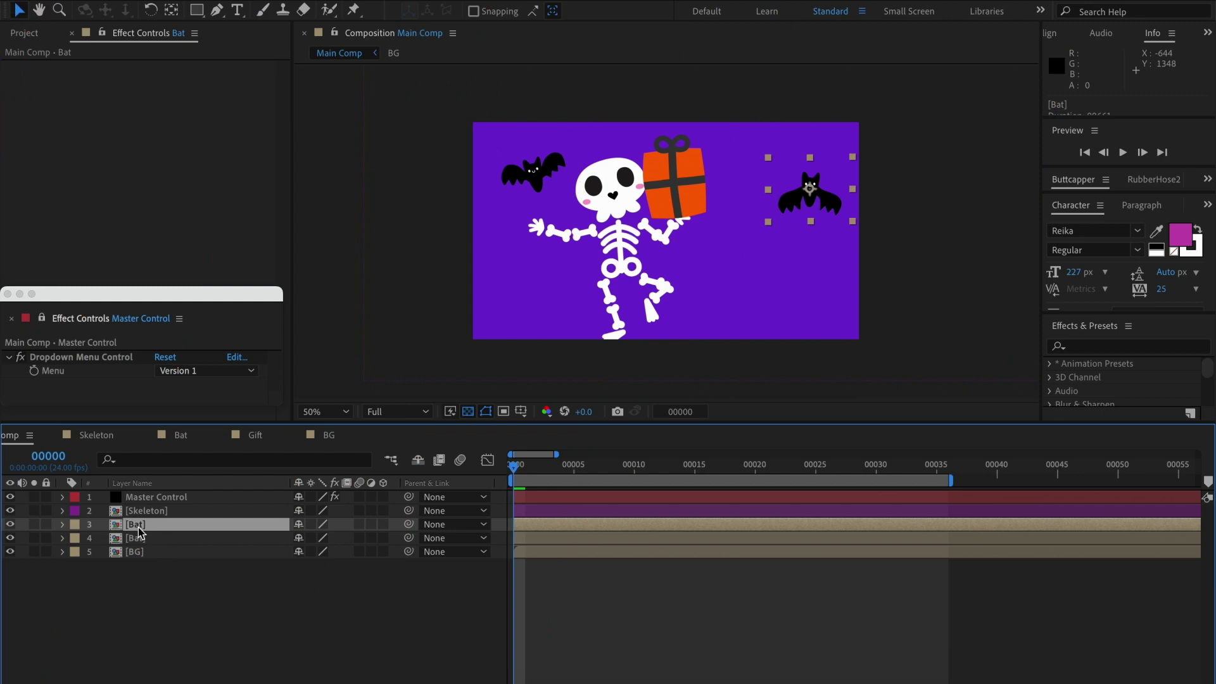
Step: Open the Bat precomp and solo its body and face layers in turn to identify them
{"action": "double_click", "coordinate": [137, 526]}
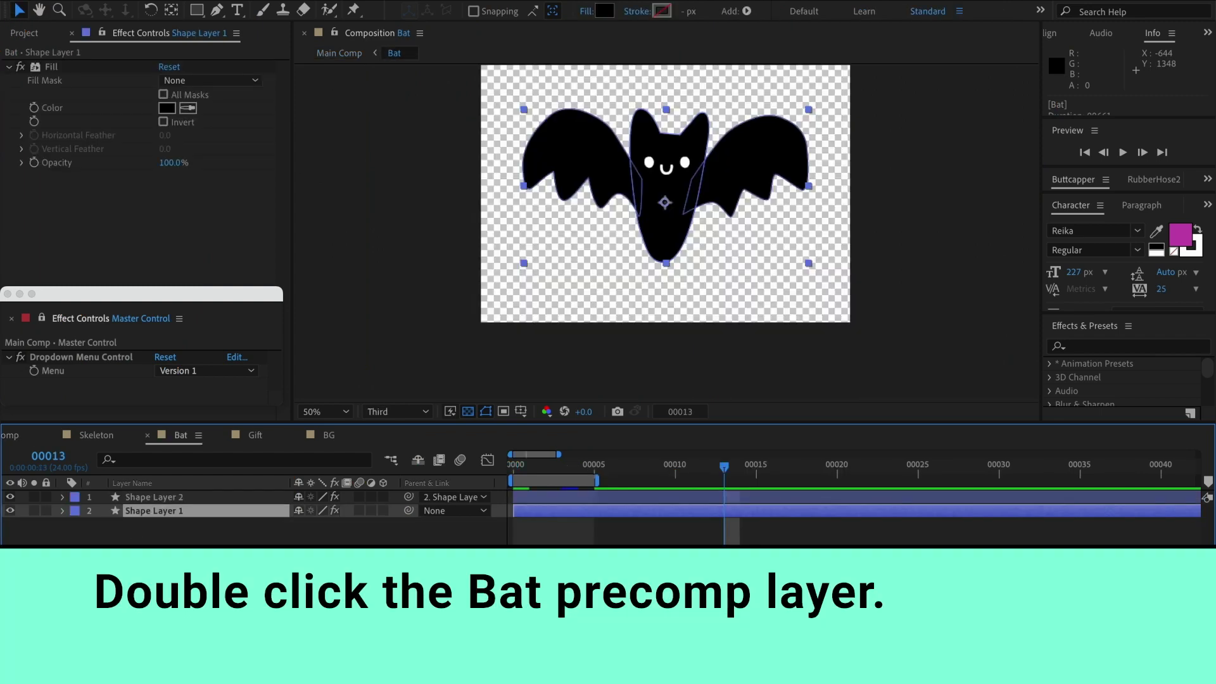
{"action": "left_click", "coordinate": [35, 511]}
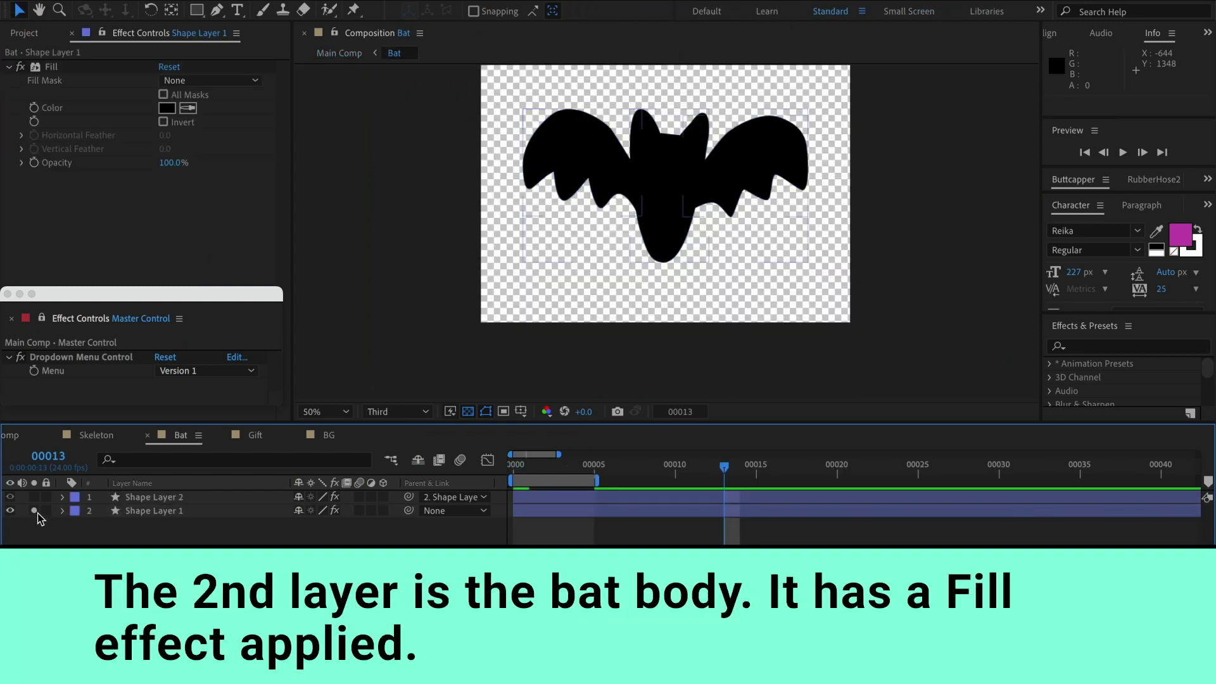
{"action": "left_click", "coordinate": [34, 497], "text": "alt"}
{"action": "left_click", "coordinate": [34, 510], "text": "alt"}
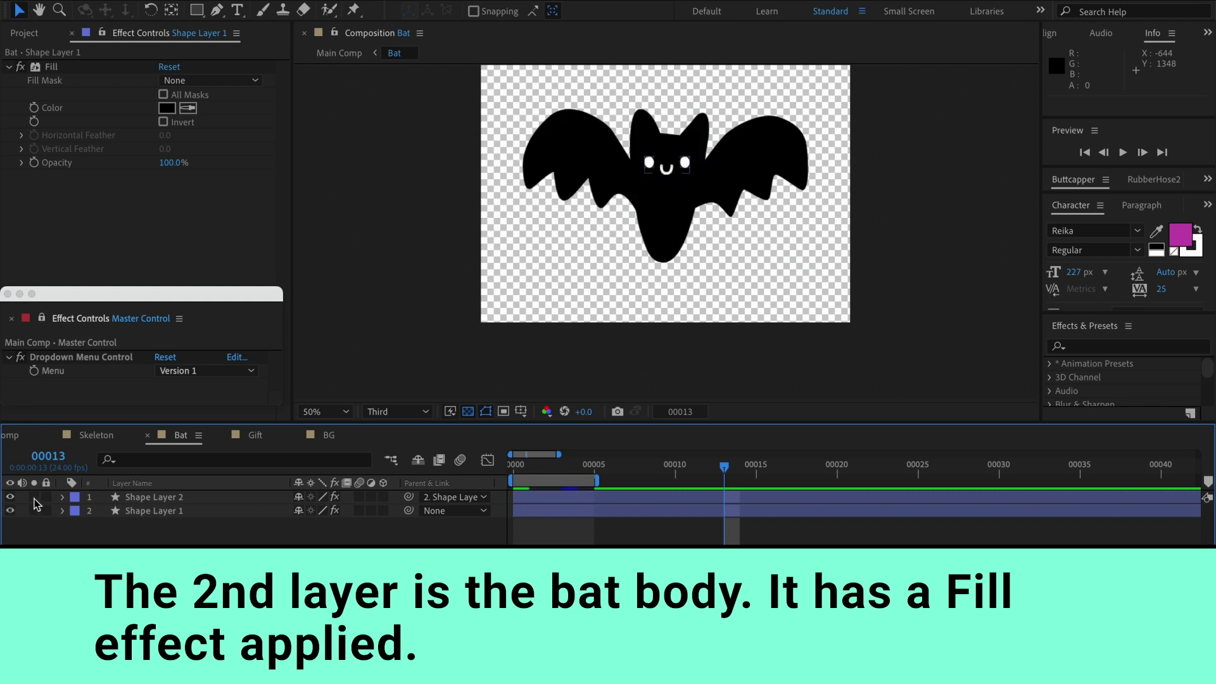
{"action": "left_click", "coordinate": [34, 511]}
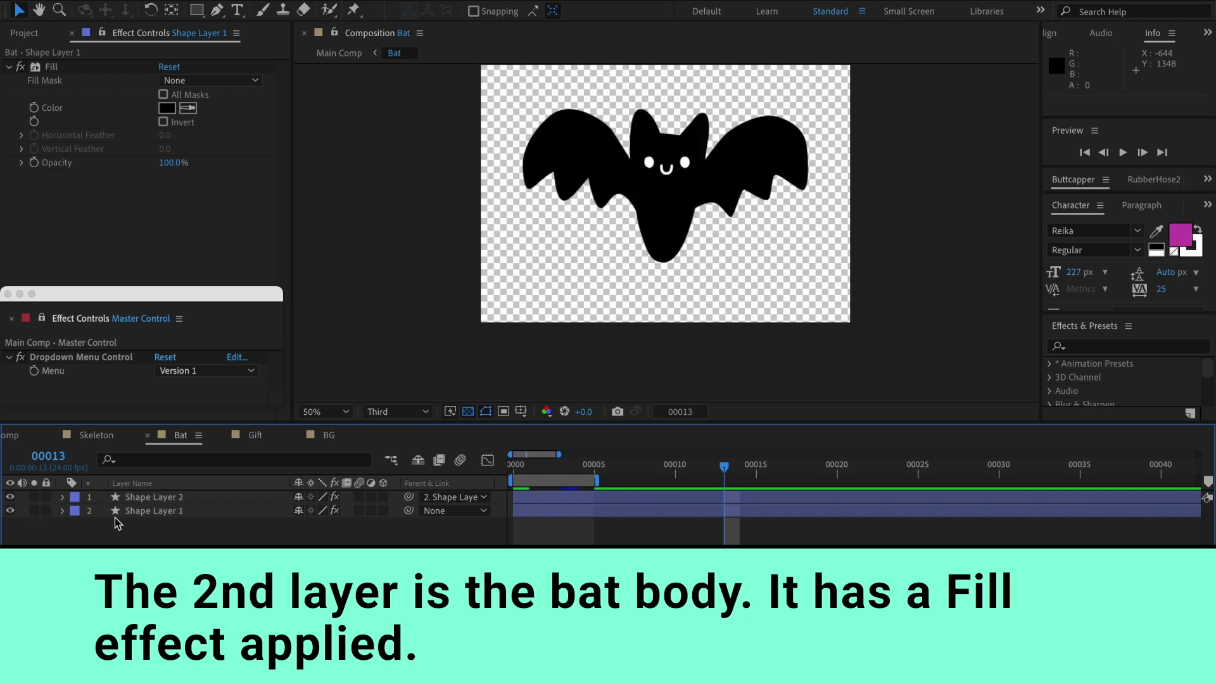
Step: Add a Color Control effect to the bat body, Shape Layer 1, and duplicate it twice
{"action": "left_click", "coordinate": [153, 516]}
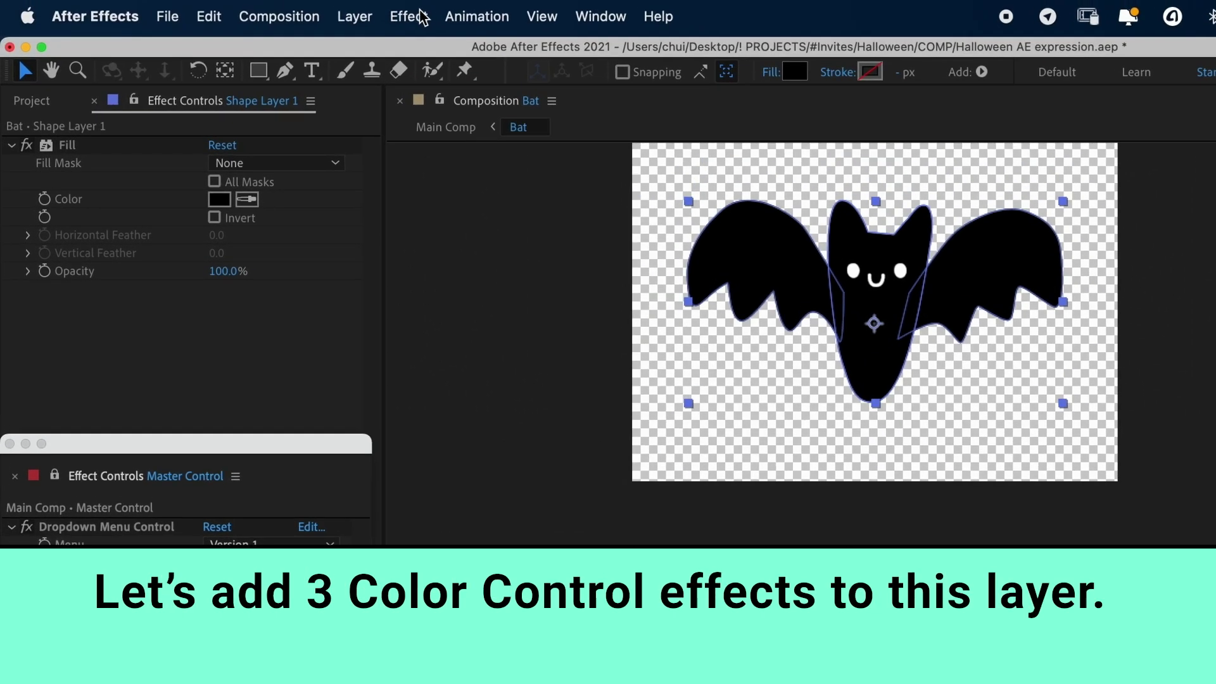
{"action": "left_click", "coordinate": [408, 15]}
{"action": "mouse_move", "coordinate": [496, 323]}
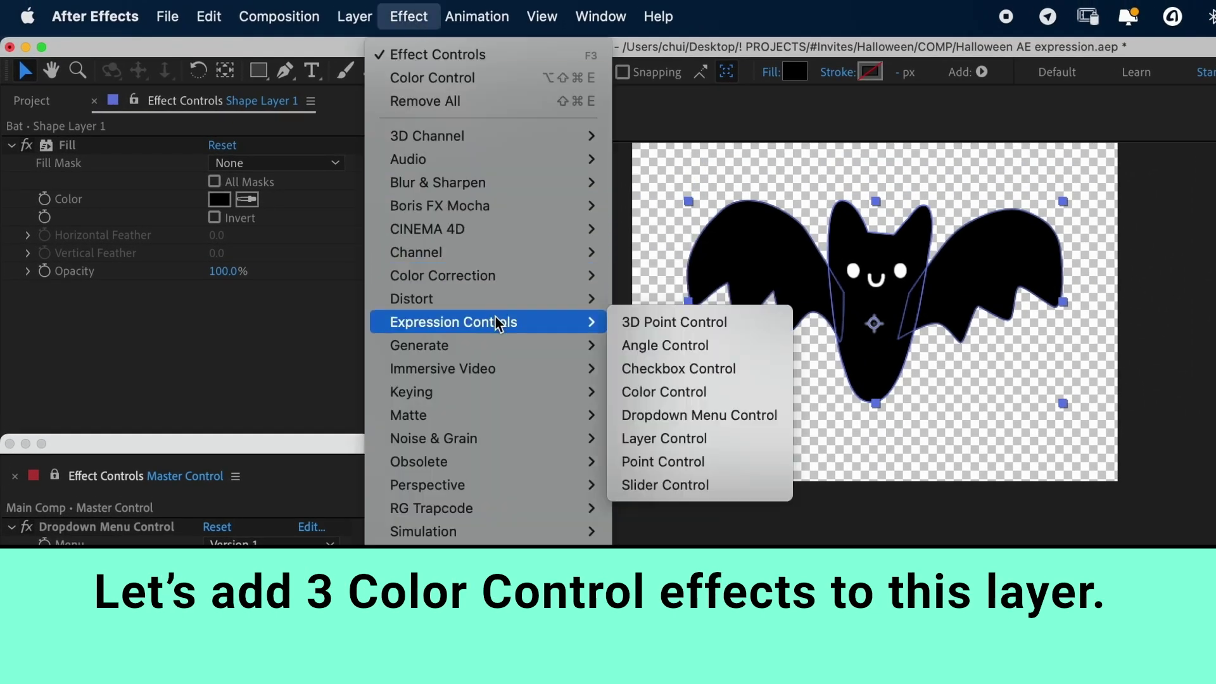
{"action": "left_click", "coordinate": [679, 396]}
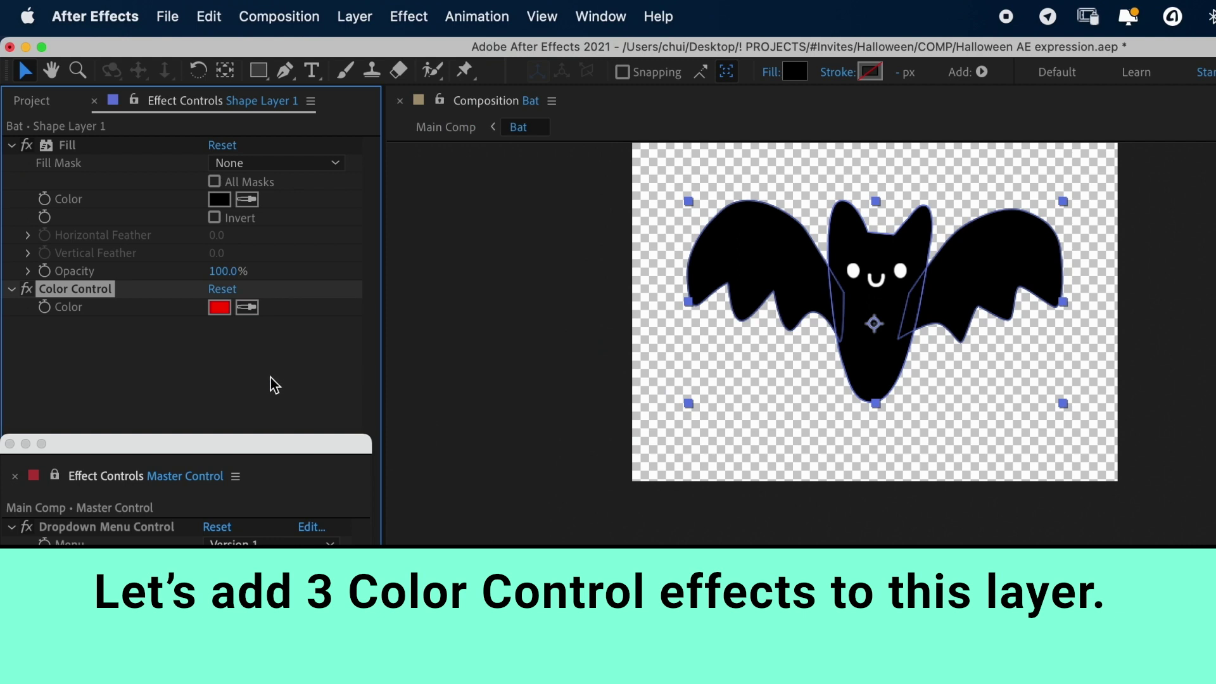
{"action": "key", "text": "super+d"}
{"action": "key", "text": "super+d"}
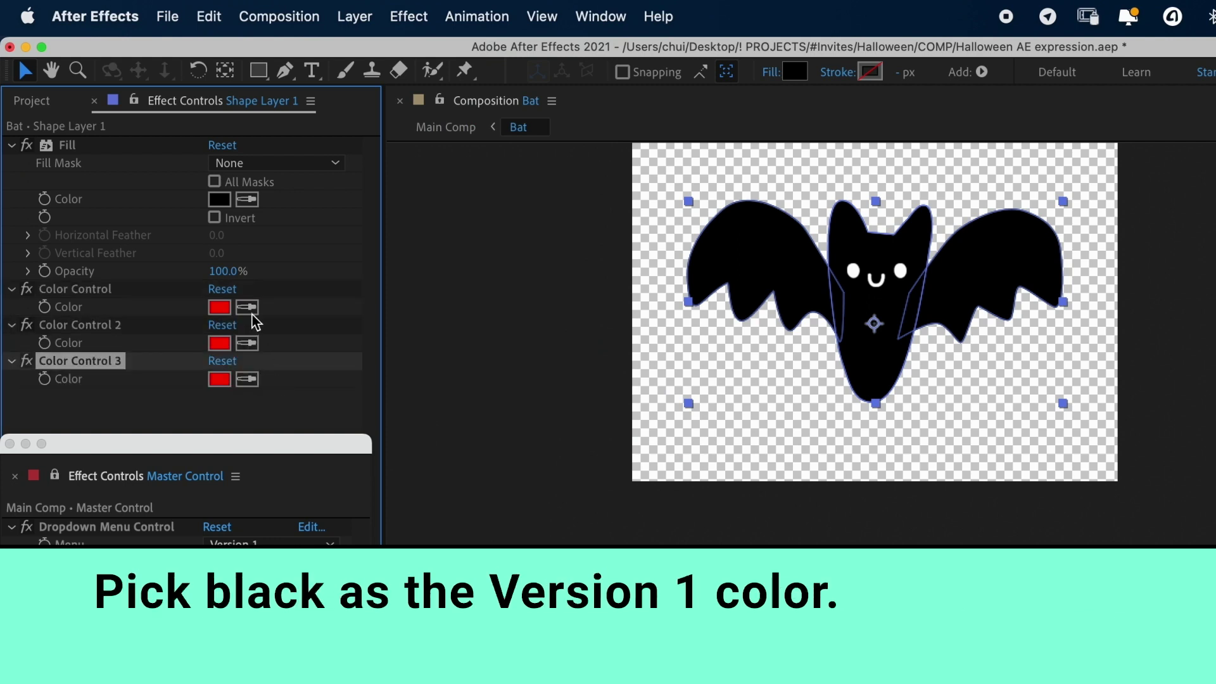
Step: Keep Color Control 1 black and set the bat body's Color Control 2 to dark teal (114945)
{"action": "left_click", "coordinate": [221, 199]}
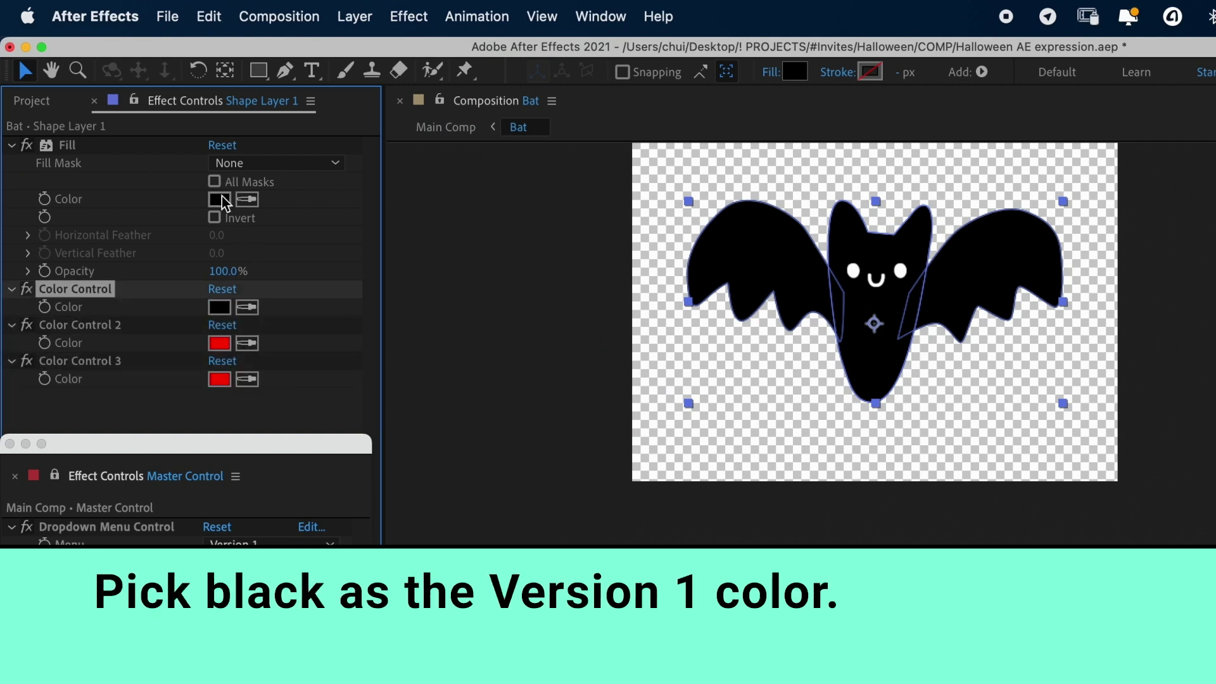
{"action": "left_click", "coordinate": [220, 343]}
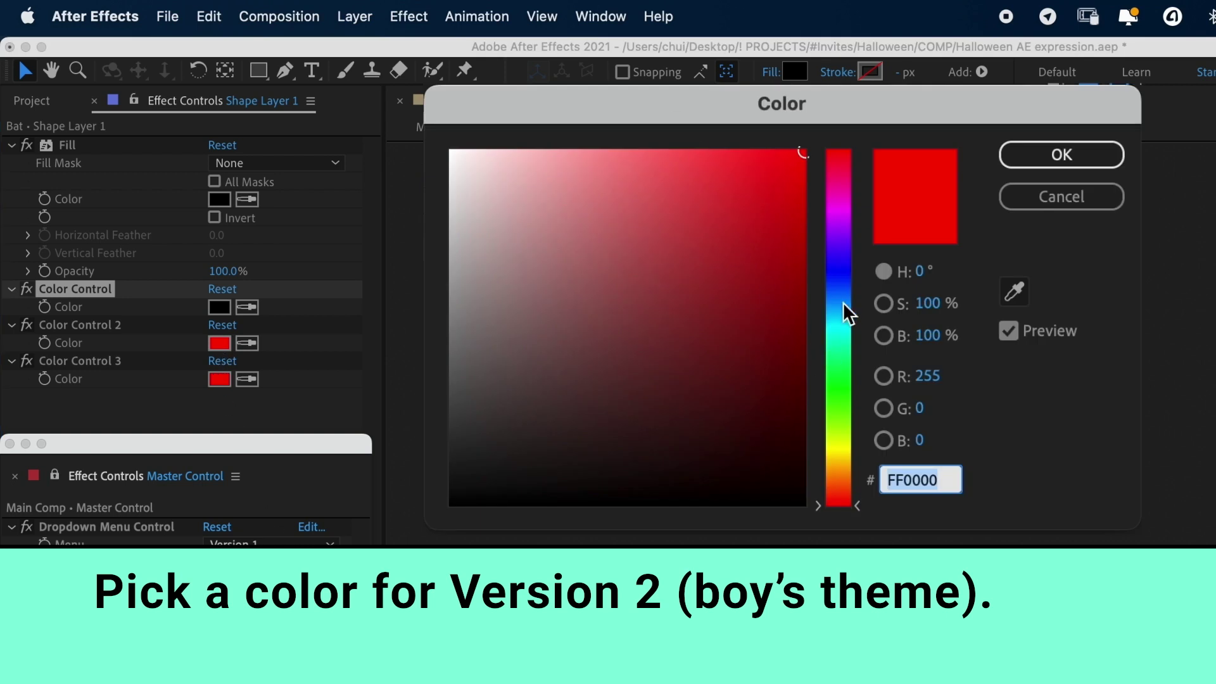
{"action": "left_click_drag", "start_coordinate": [839, 331], "coordinate": [838, 340]}
{"action": "left_click", "coordinate": [743, 389]}
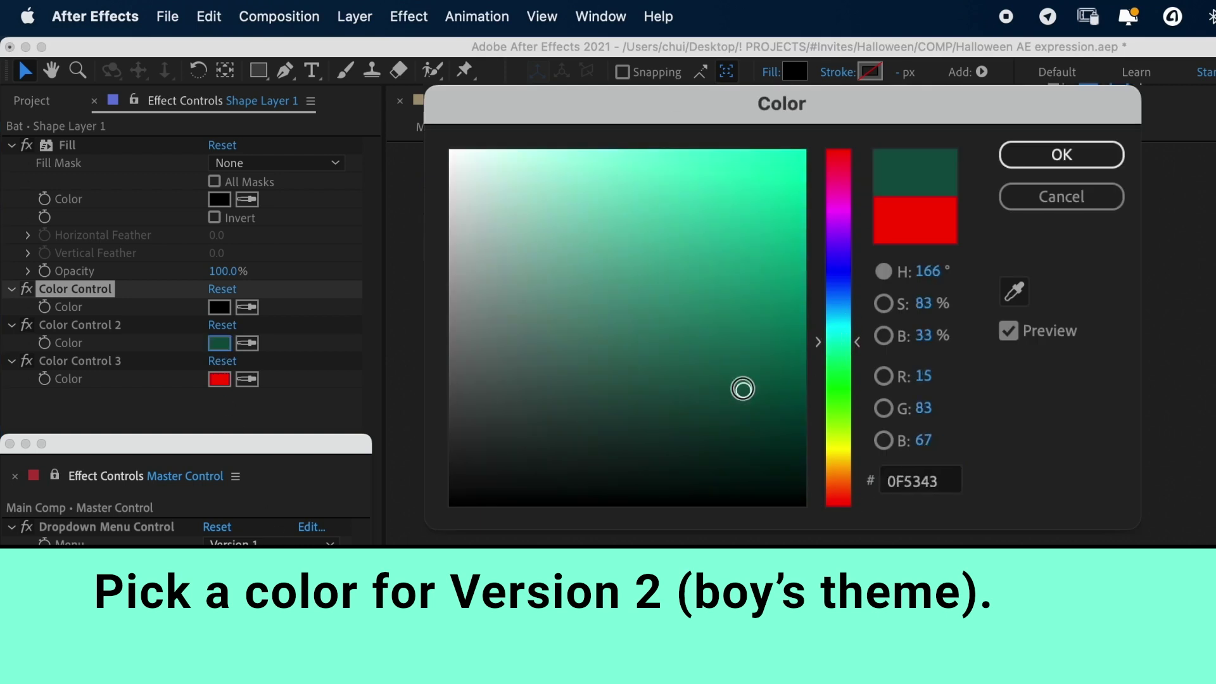
{"action": "left_click_drag", "start_coordinate": [742, 389], "coordinate": [722, 404]}
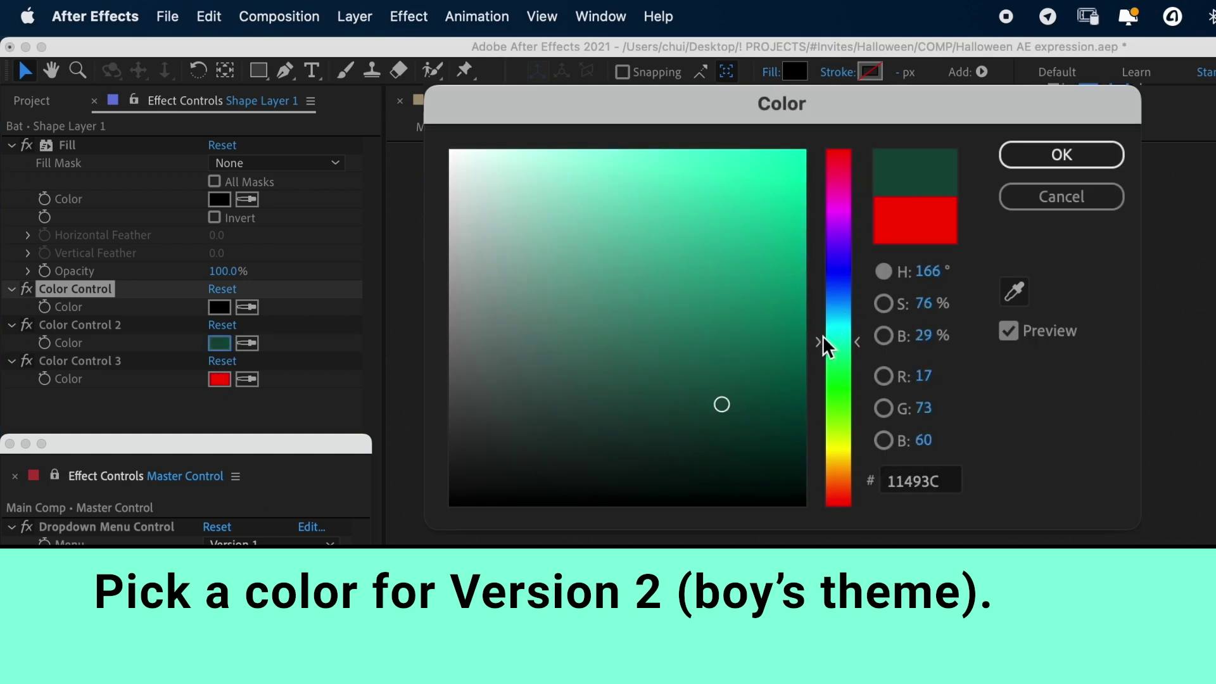
{"action": "left_click_drag", "start_coordinate": [822, 336], "coordinate": [822, 330]}
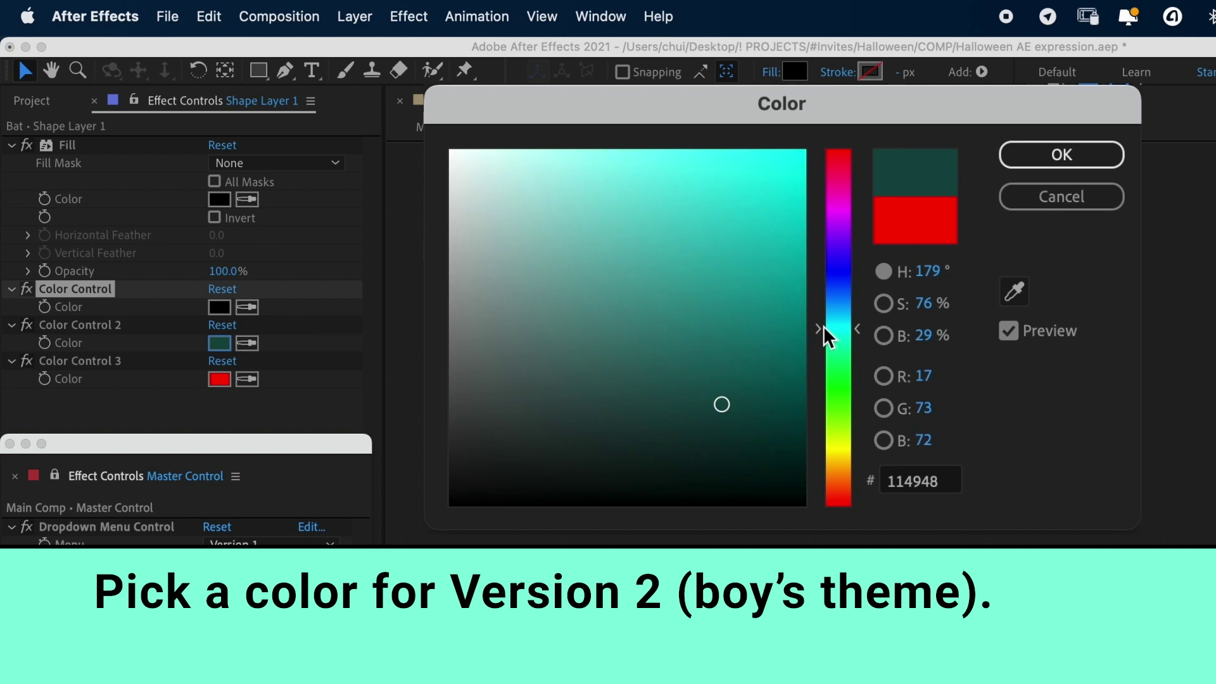
{"action": "left_click", "coordinate": [1046, 155]}
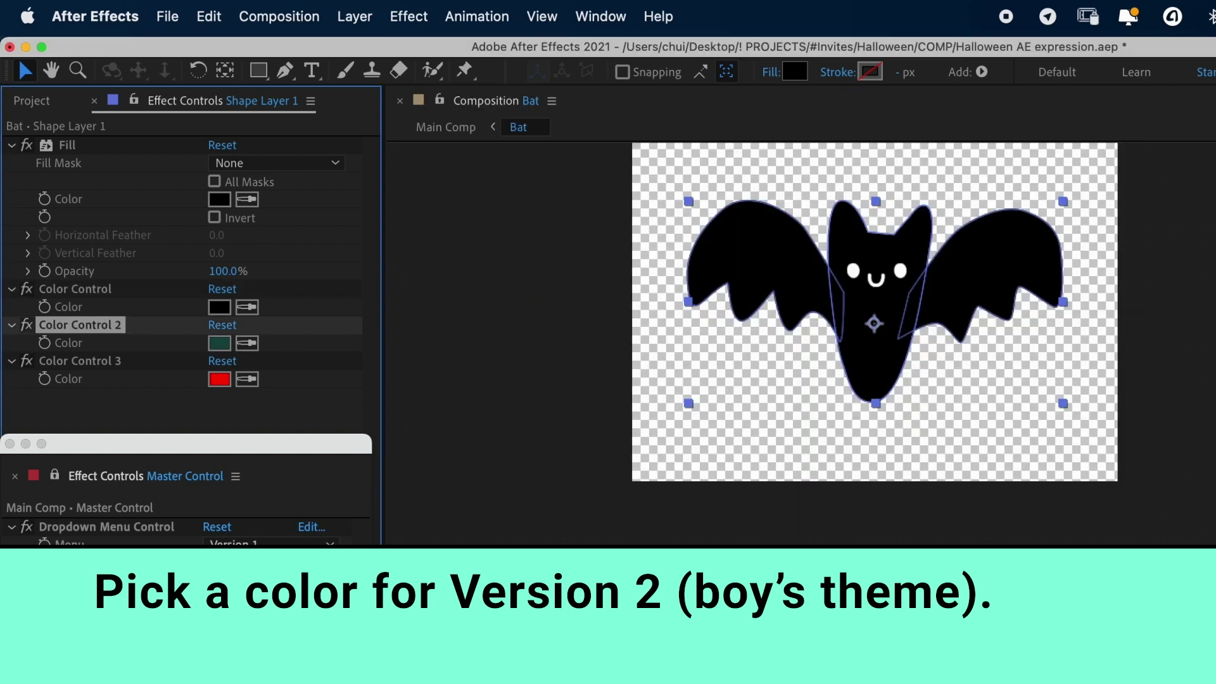
Step: Set the bat body's Color Control 3 to a tan brown (936C31)
{"action": "left_click", "coordinate": [222, 379]}
{"action": "left_click_drag", "start_coordinate": [834, 474], "coordinate": [839, 471]}
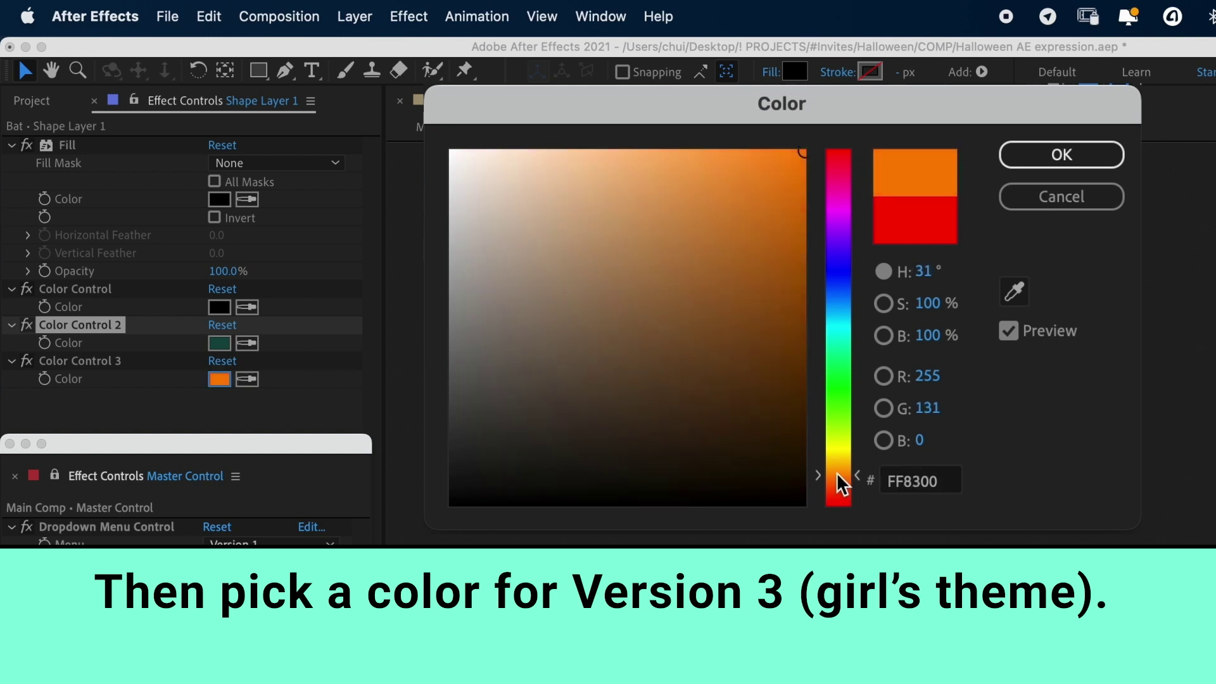
{"action": "mouse_move", "coordinate": [684, 313]}
{"action": "left_mouse_down"}
{"action": "mouse_move", "coordinate": [696, 324]}
{"action": "mouse_move", "coordinate": [672, 275]}
{"action": "mouse_move", "coordinate": [695, 307]}
{"action": "left_mouse_up"}
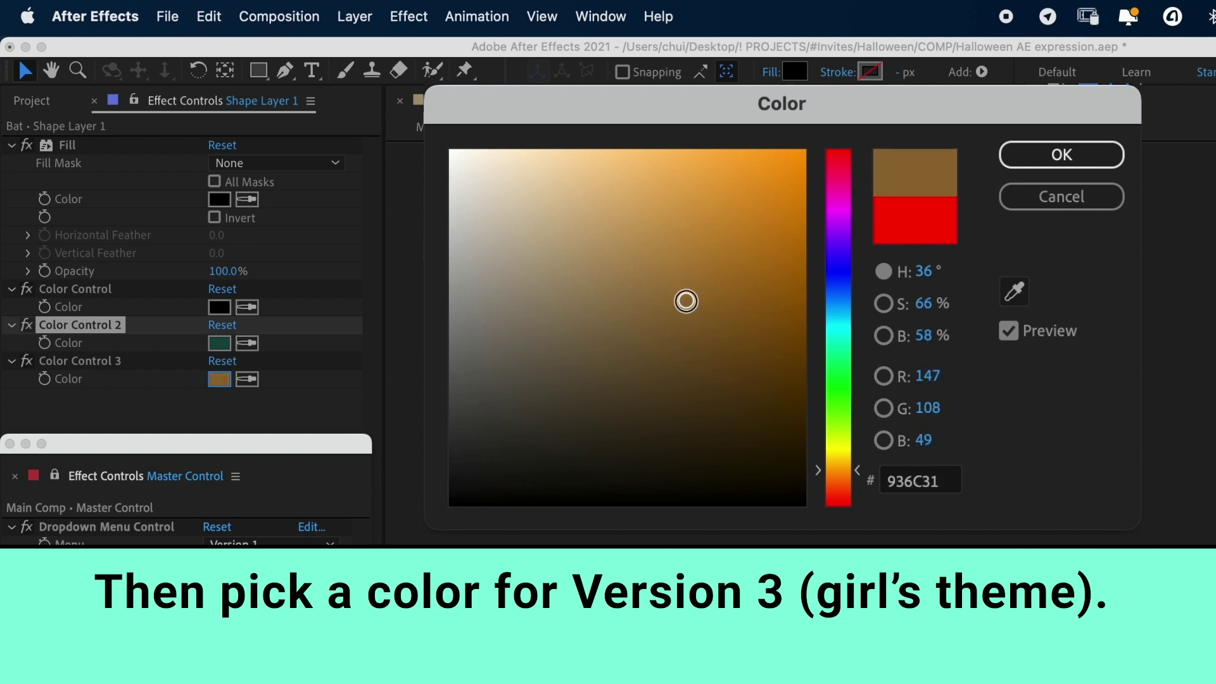
{"action": "left_click", "coordinate": [1058, 156]}
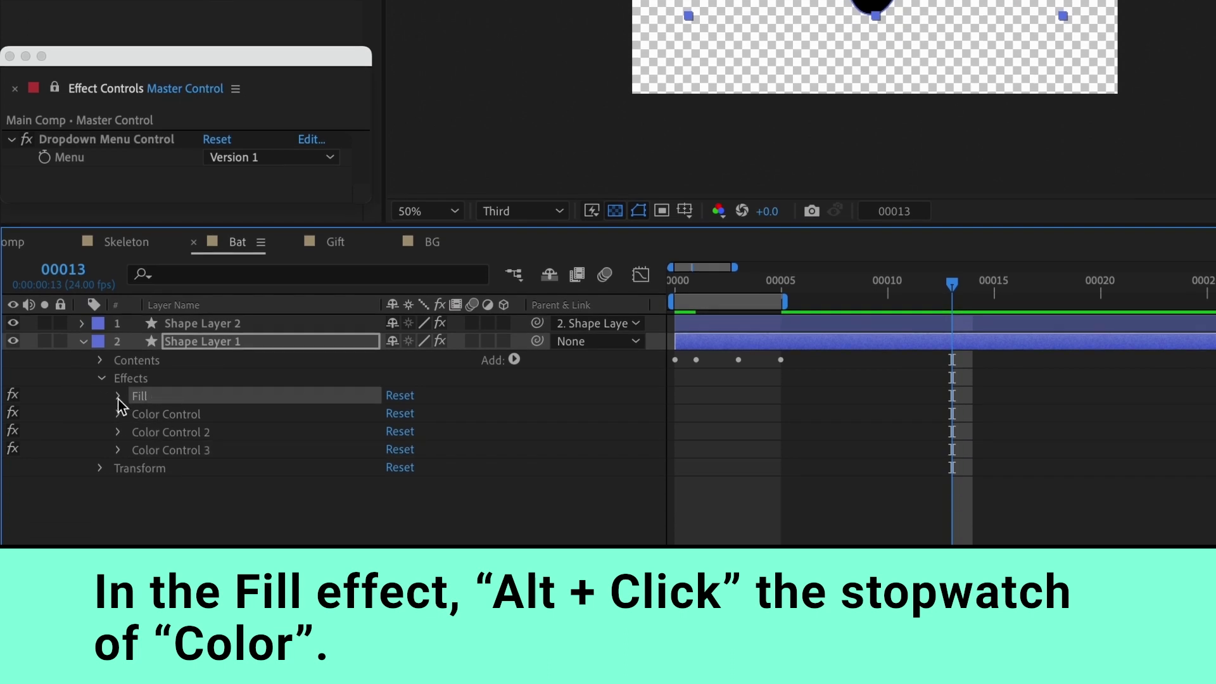
Step: Paste an if/else expression into the bat Fill Color that maps Menu values 1–3 to Color Controls 1–3
{"action": "left_click", "coordinate": [118, 397]}
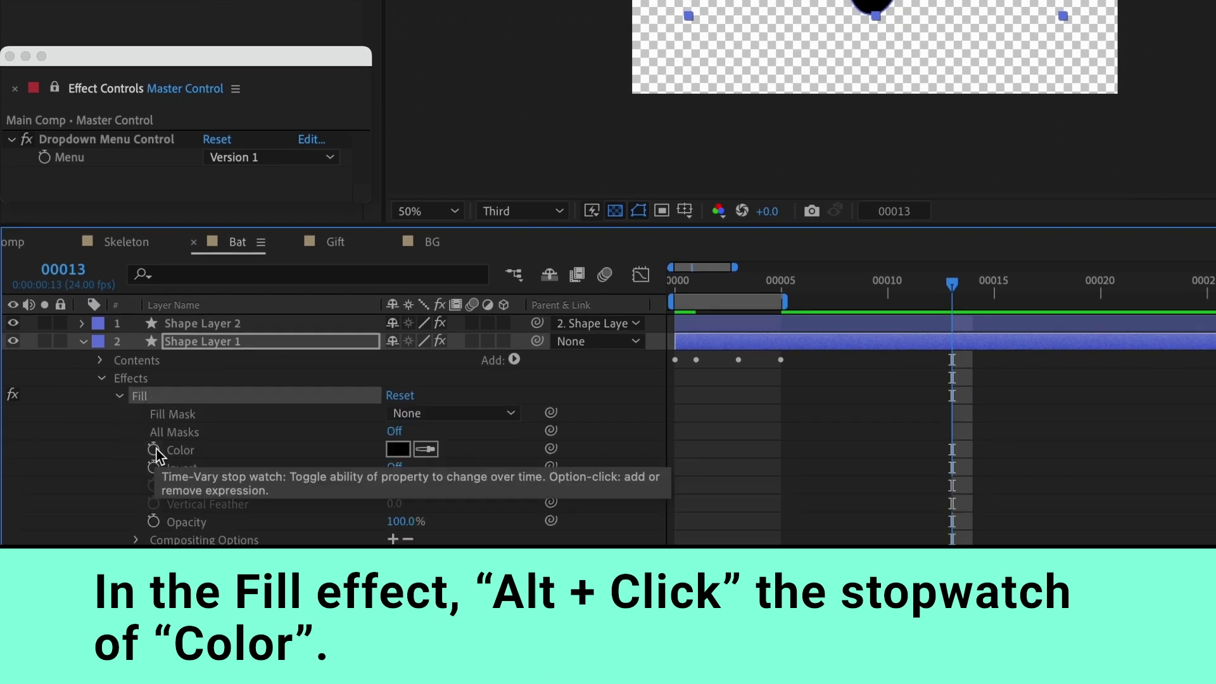
{"action": "left_click", "coordinate": [153, 450], "text": "alt"}
{"action": "key", "text": "ctrl+v"}
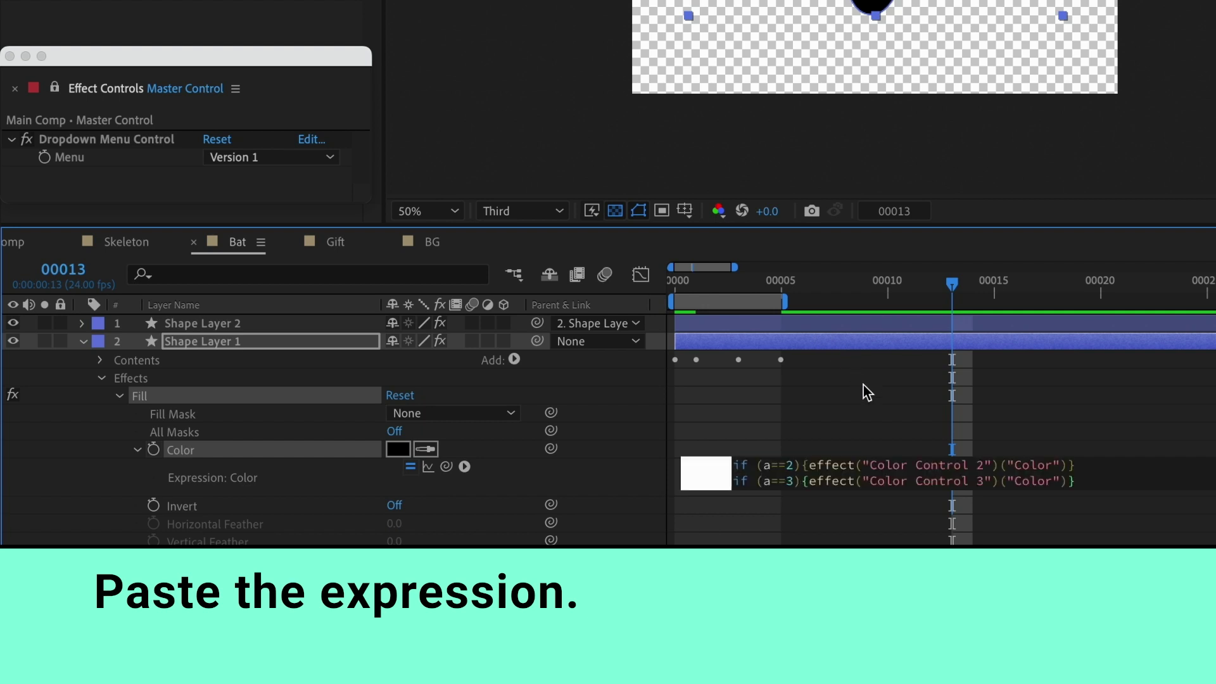
{"action": "key", "text": "ctrl+a"}
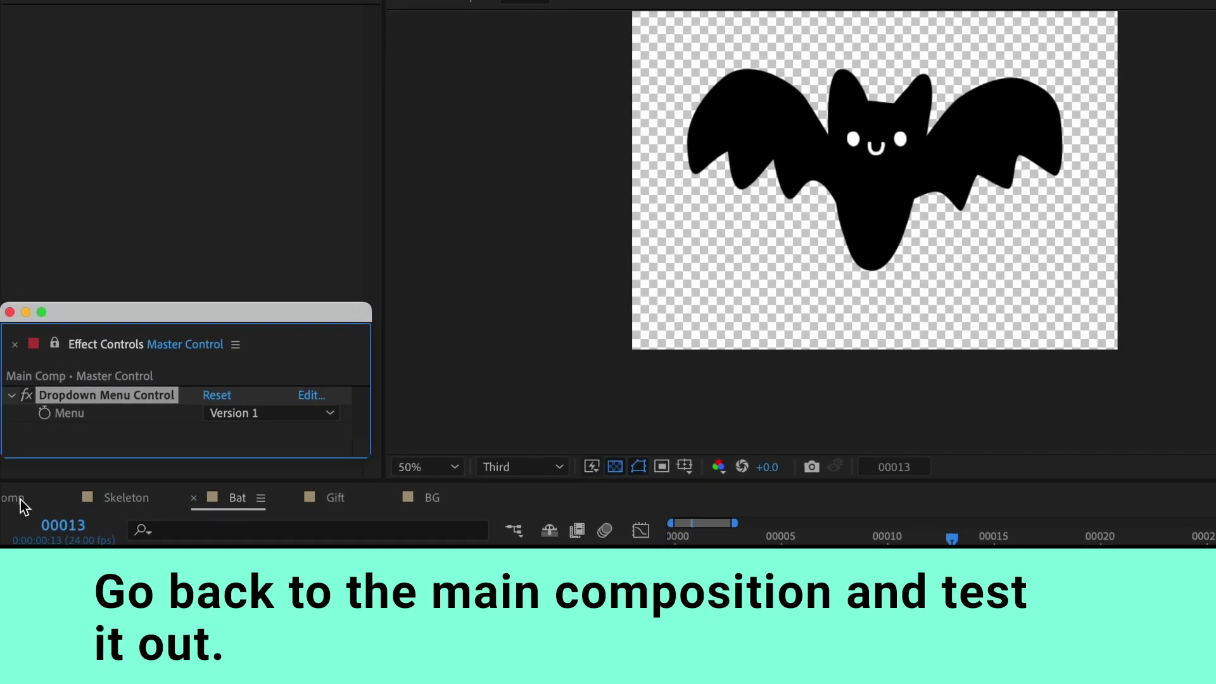
Step: In Main Comp, set the Master Control Menu to Version 2, then Version 3
{"action": "left_click", "coordinate": [19, 499]}
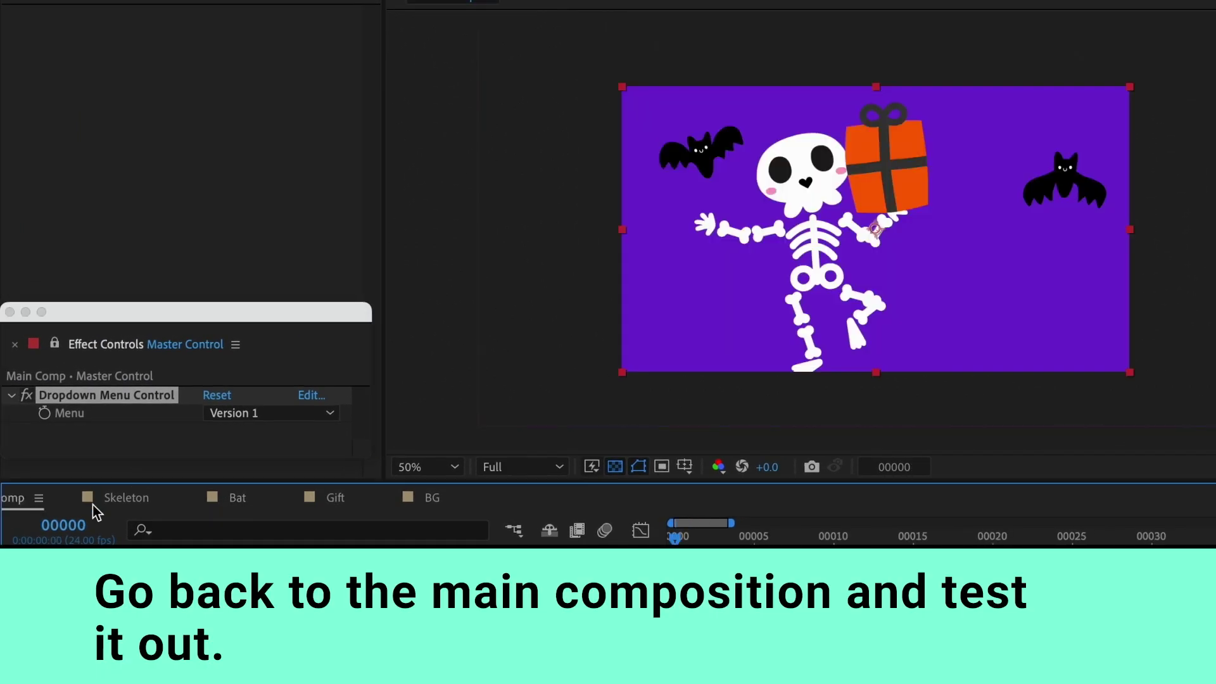
{"action": "left_click", "coordinate": [280, 417]}
{"action": "left_click", "coordinate": [283, 461]}
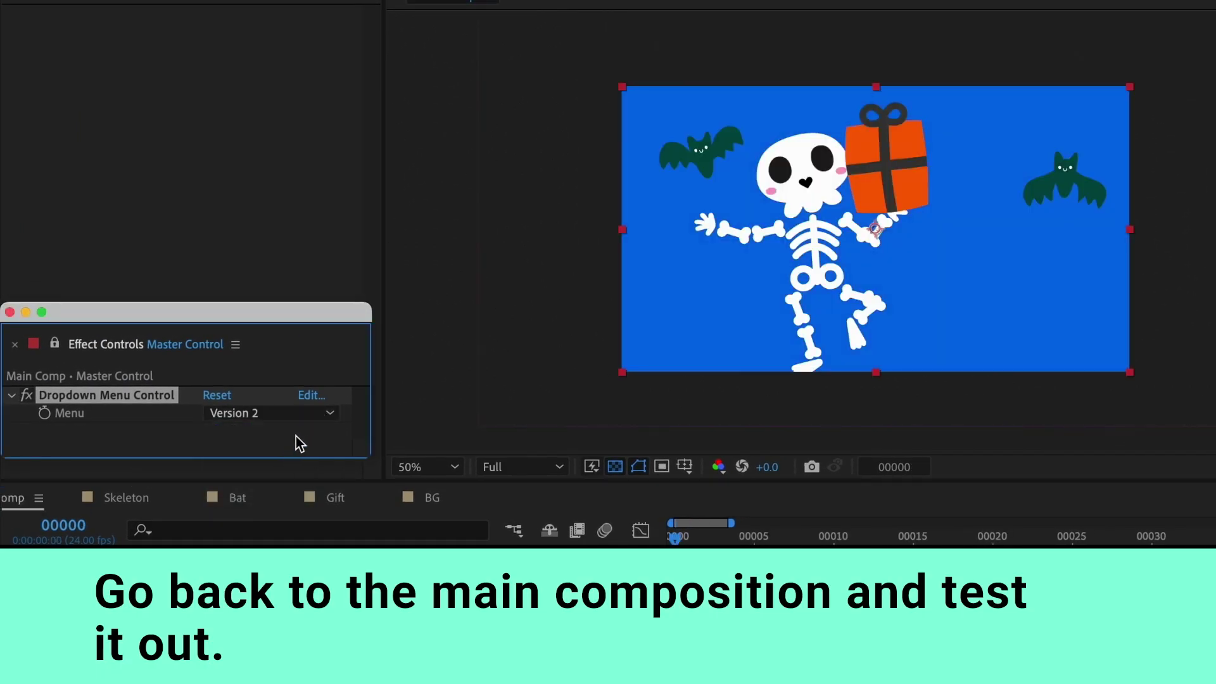
{"action": "left_click", "coordinate": [309, 415]}
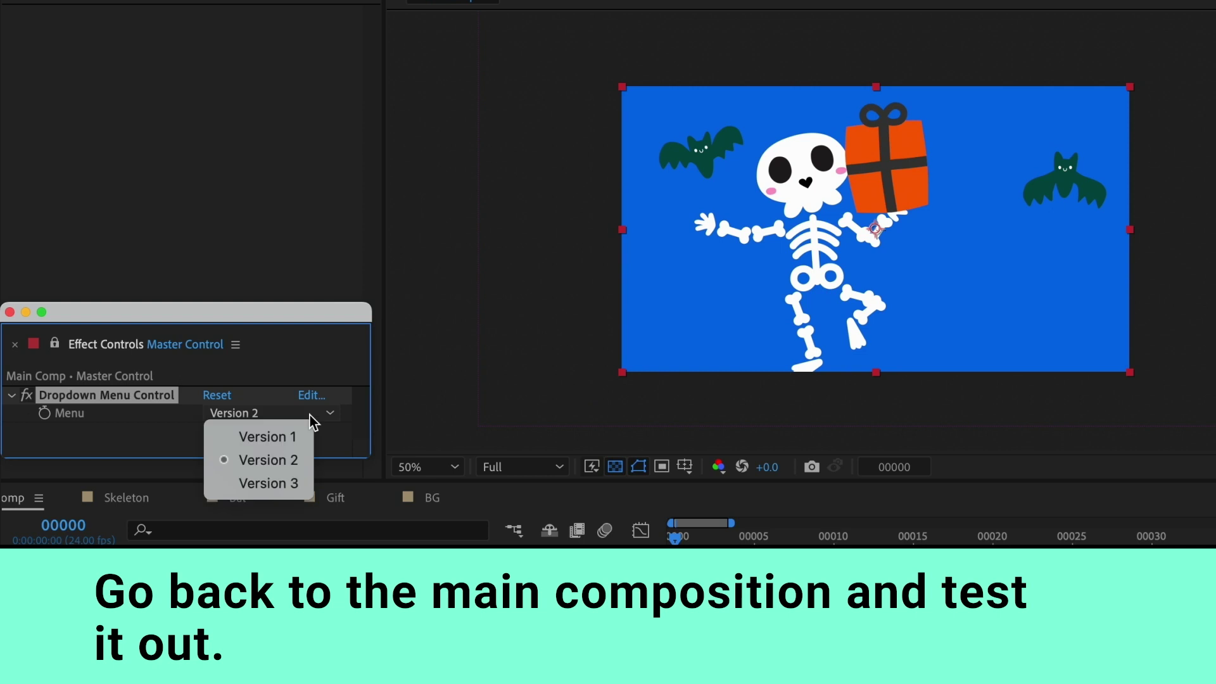
{"action": "left_click", "coordinate": [289, 483]}
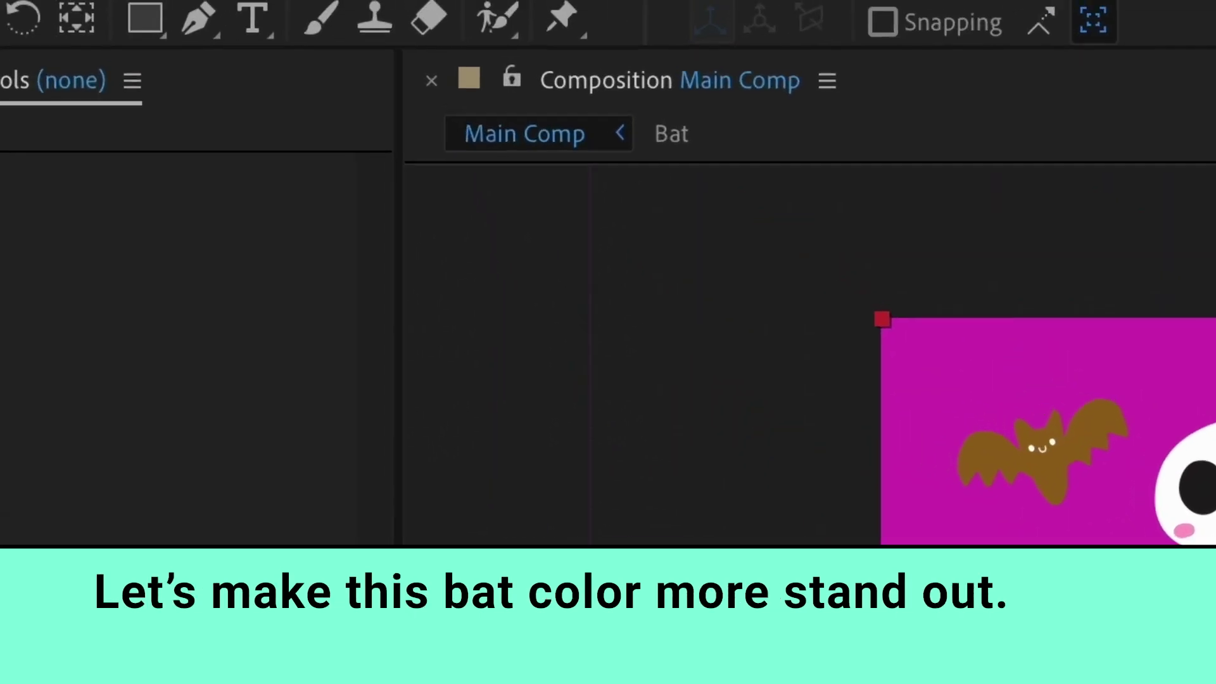
Step: Lock the Main Comp viewer and lighten the bat body's Color Control 3 to a lighter orange-tan
{"action": "left_click", "coordinate": [517, 82]}
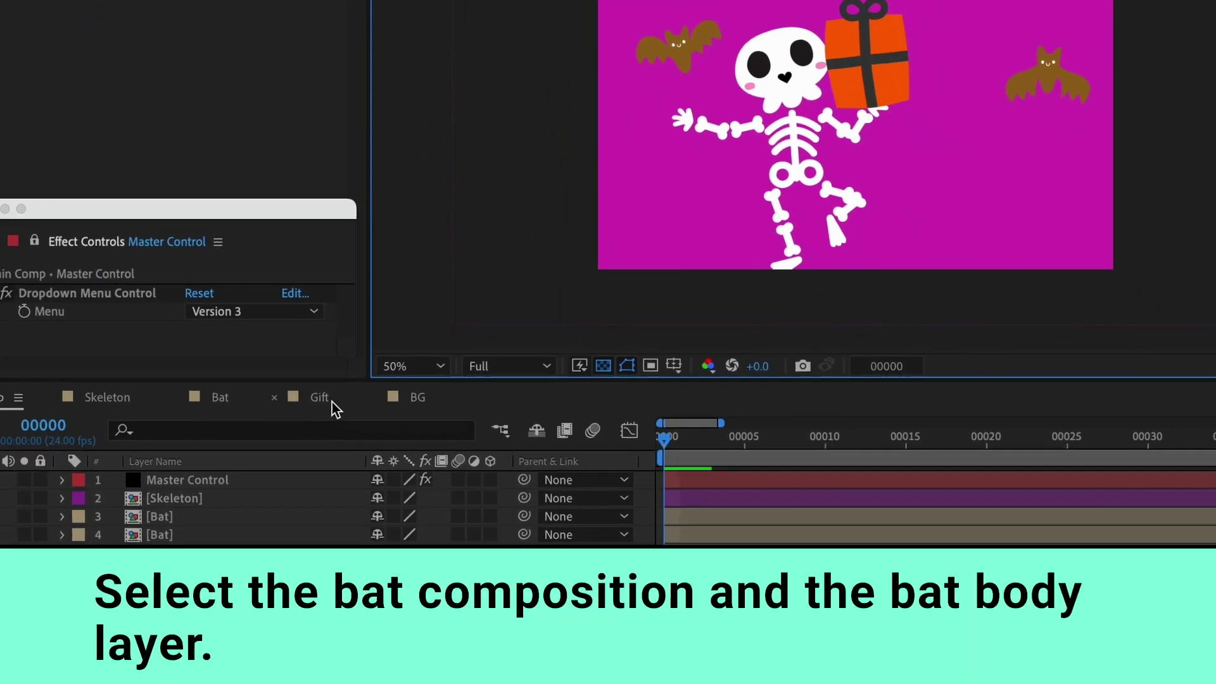
{"action": "left_click", "coordinate": [228, 371]}
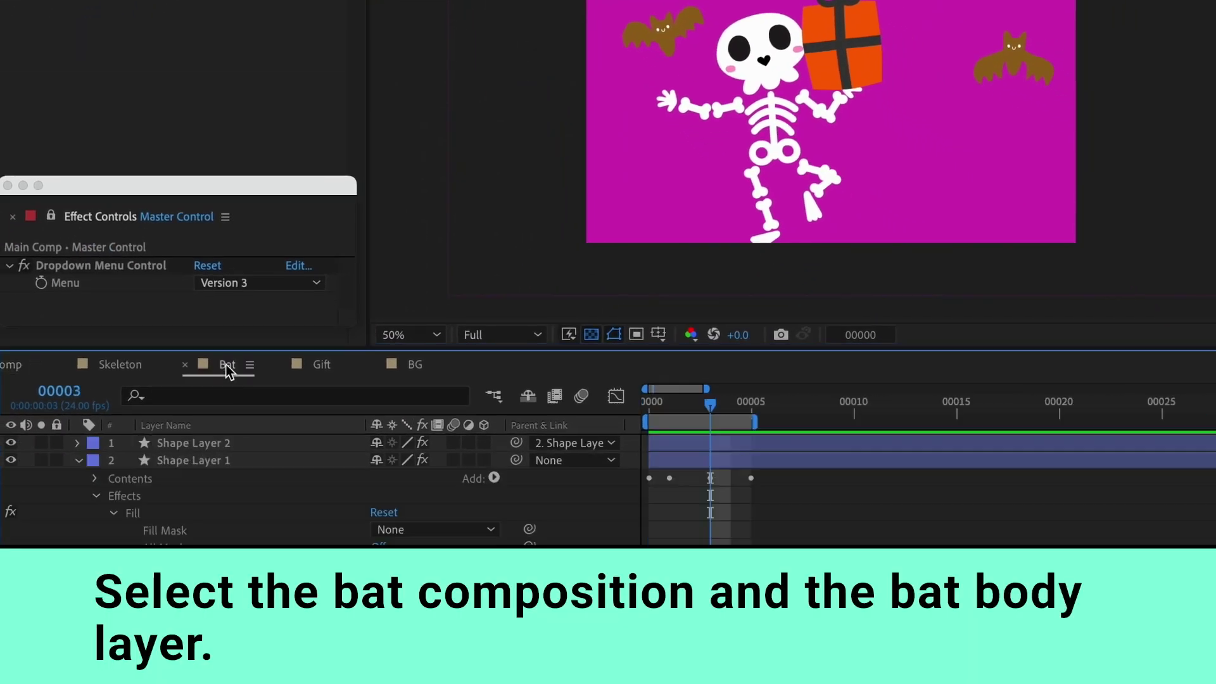
{"action": "left_click", "coordinate": [200, 461]}
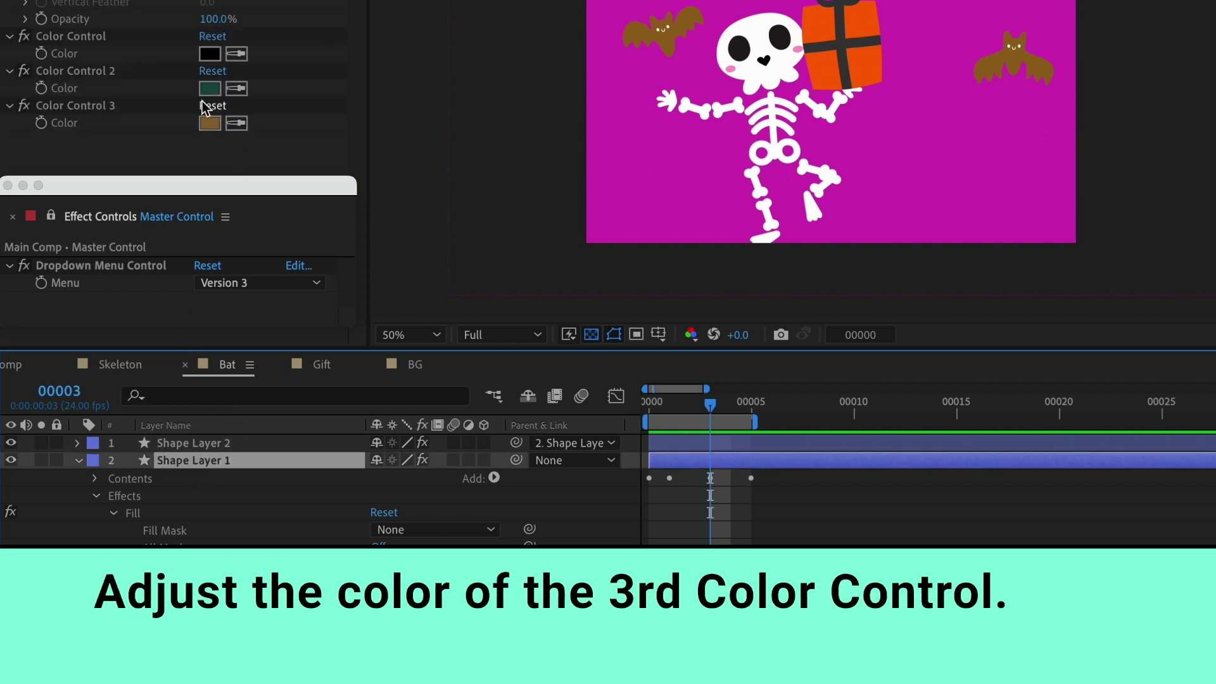
{"action": "left_click", "coordinate": [209, 123]}
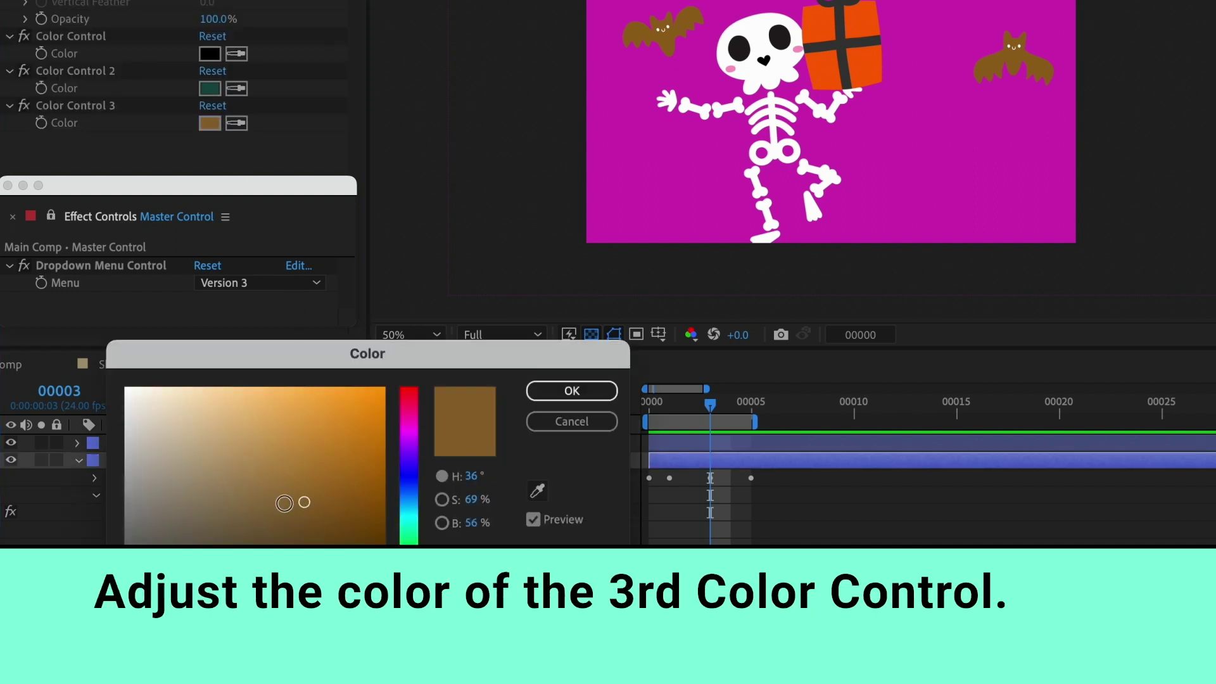
{"action": "left_click_drag", "start_coordinate": [284, 503], "coordinate": [286, 445]}
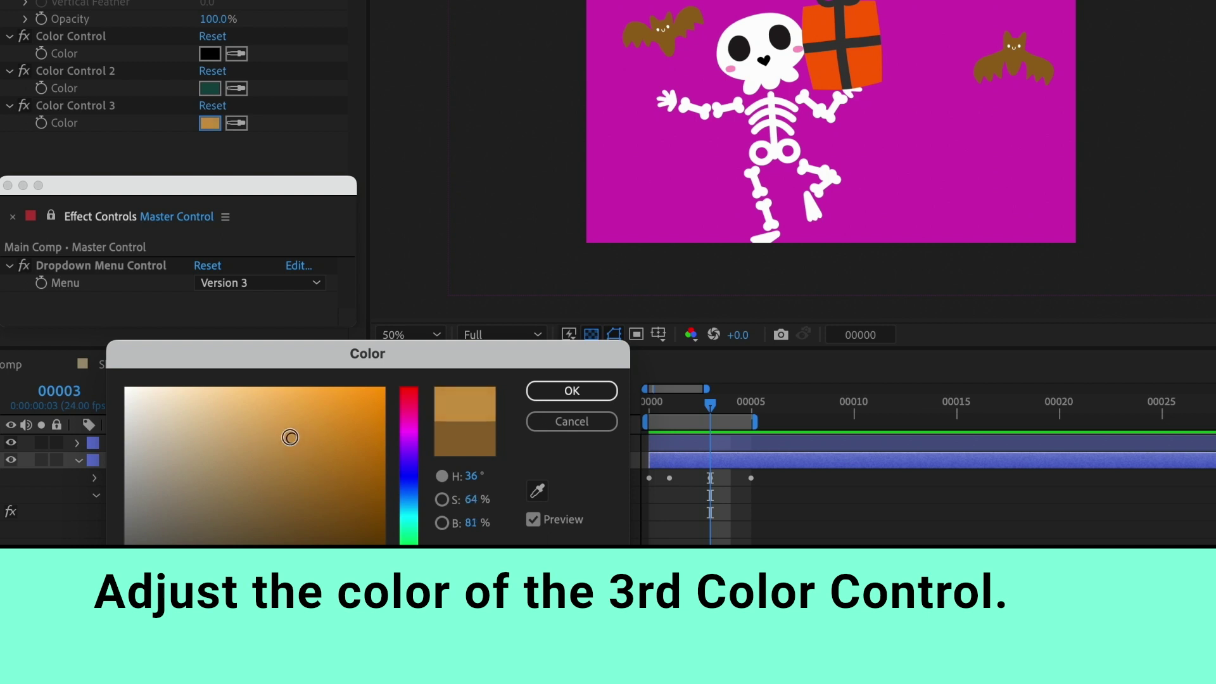
{"action": "left_click", "coordinate": [570, 391]}
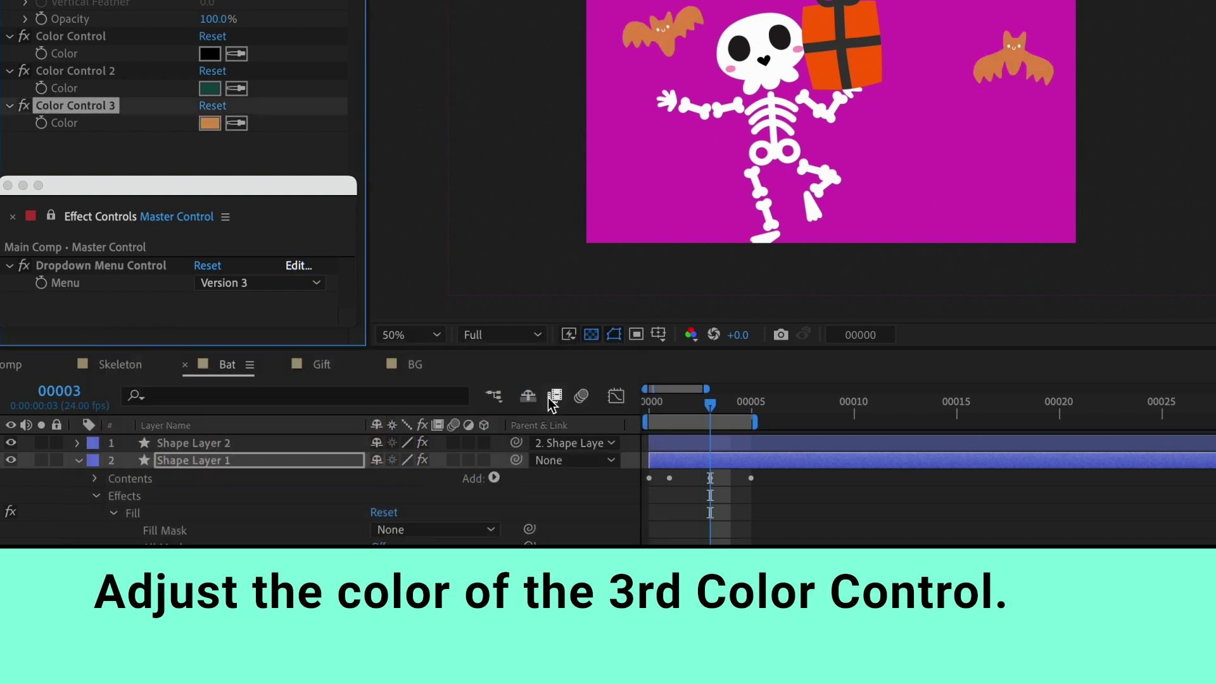
Step: Switch the Menu to Version 2 and shift the bat body's Color Control 2 toward a bluer dark teal
{"action": "left_click", "coordinate": [253, 282]}
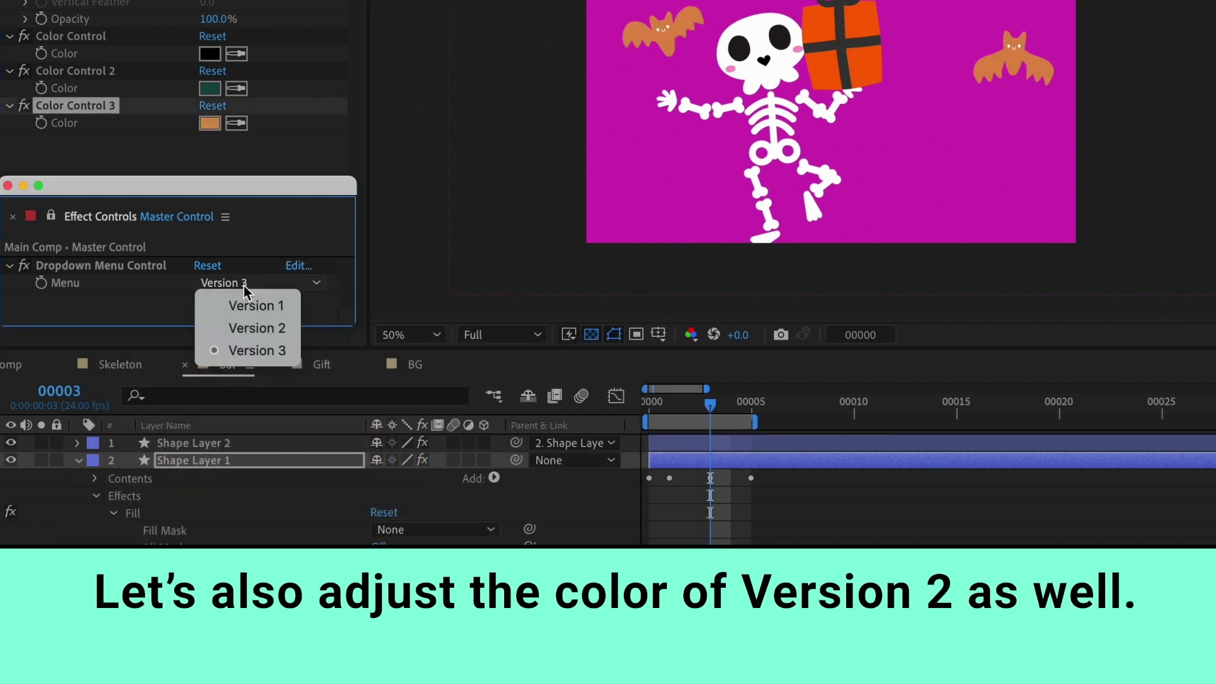
{"action": "left_click", "coordinate": [253, 326]}
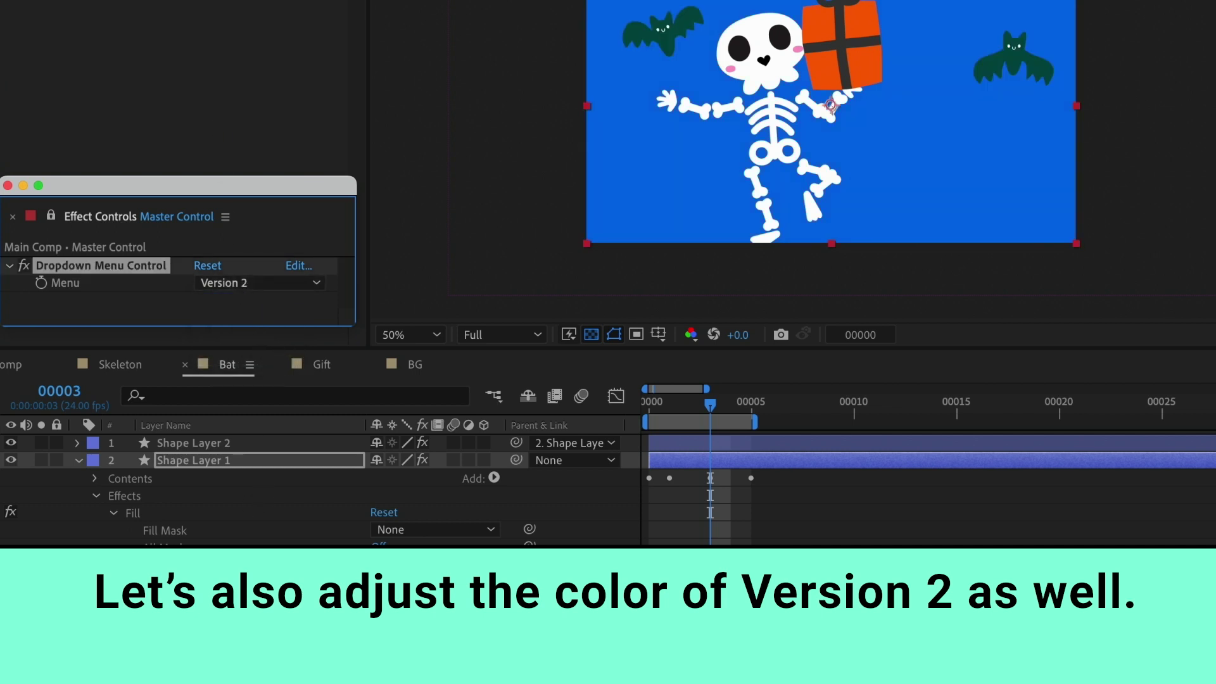
{"action": "left_click", "coordinate": [133, 513]}
{"action": "left_click", "coordinate": [211, 88]}
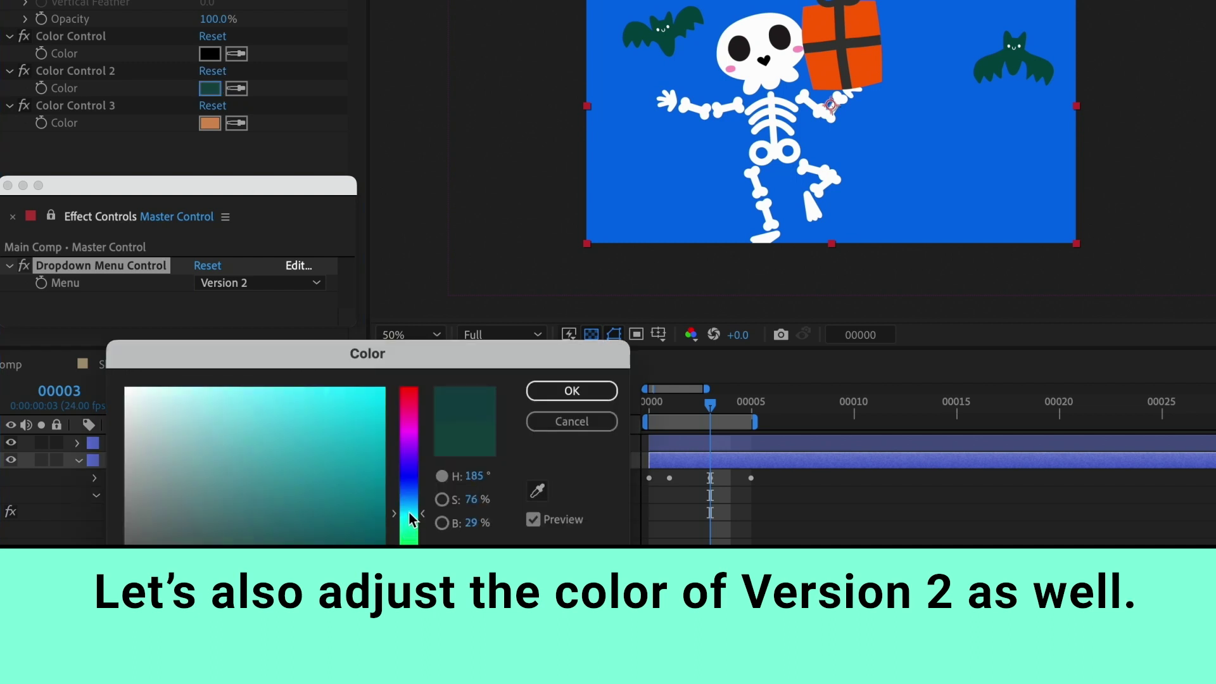
{"action": "left_click_drag", "start_coordinate": [411, 526], "coordinate": [409, 511]}
{"action": "left_click", "coordinate": [546, 385]}
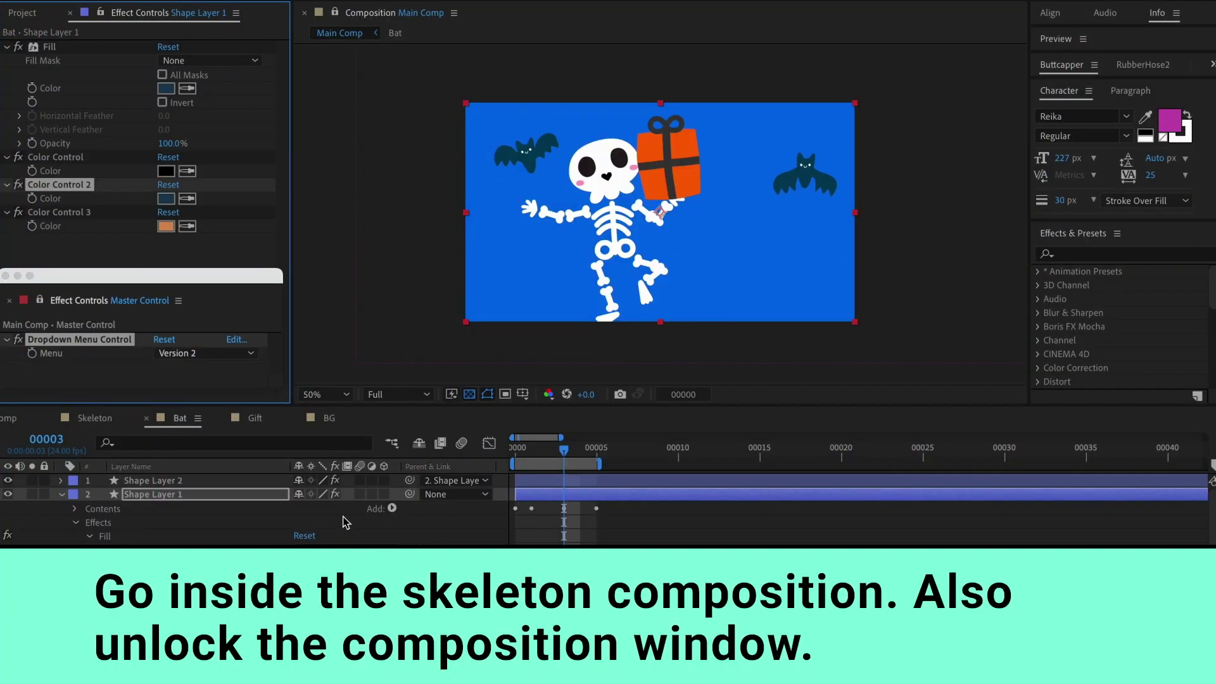
Step: Show the Skeleton composition in timeline and viewer and select layer 6 [Gift]
{"action": "left_click", "coordinate": [95, 419]}
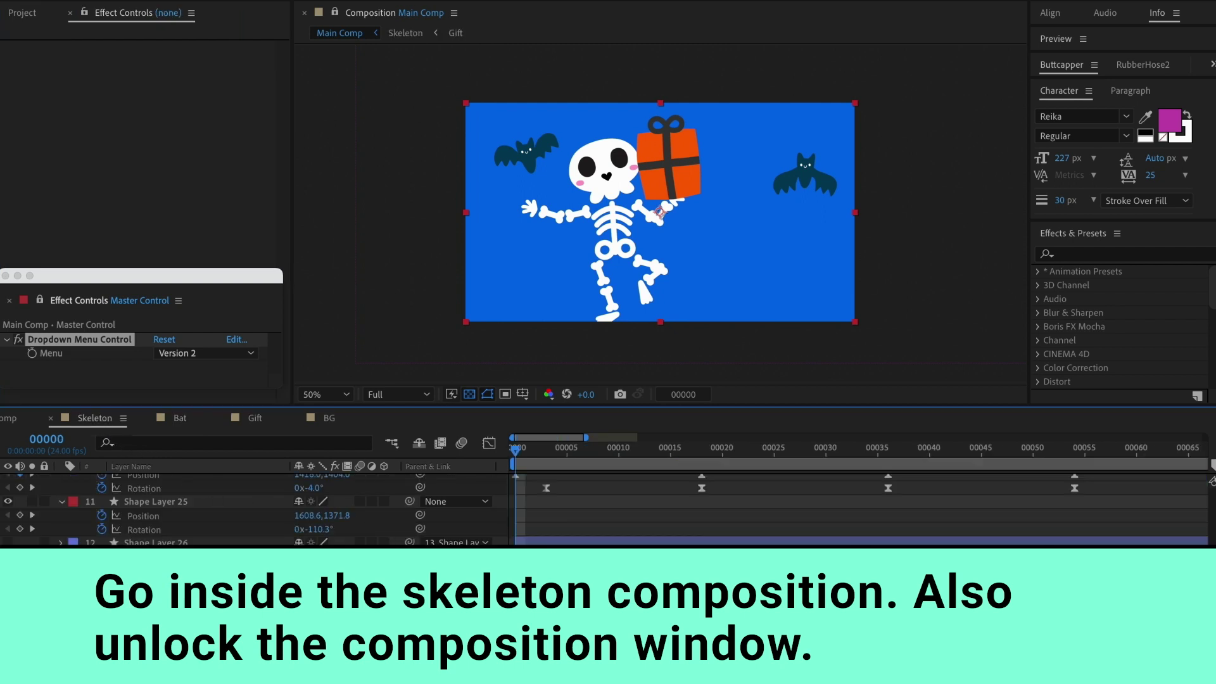
{"action": "left_click", "coordinate": [335, 11]}
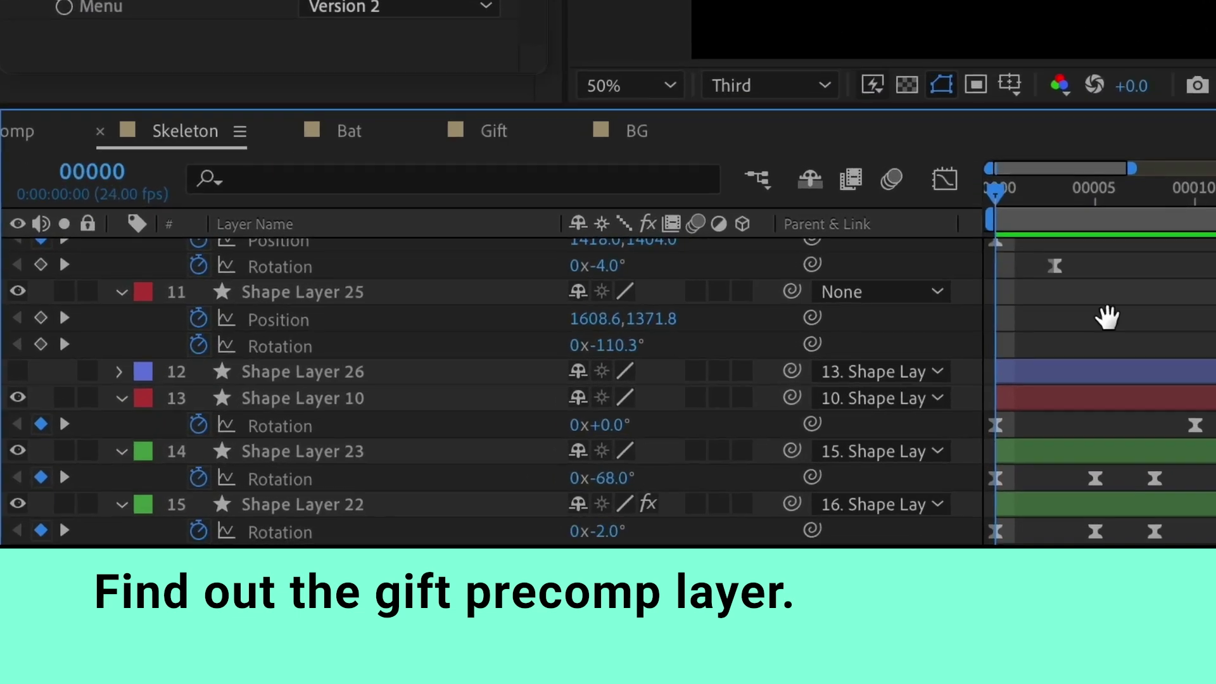
{"action": "scroll", "coordinate": [572, 568], "scroll_direction": "up", "scroll_amount": 3}
{"action": "scroll", "coordinate": [1133, 443], "scroll_direction": "up", "scroll_amount": 3}
{"action": "scroll", "coordinate": [1134, 443], "scroll_direction": "up", "scroll_amount": 3}
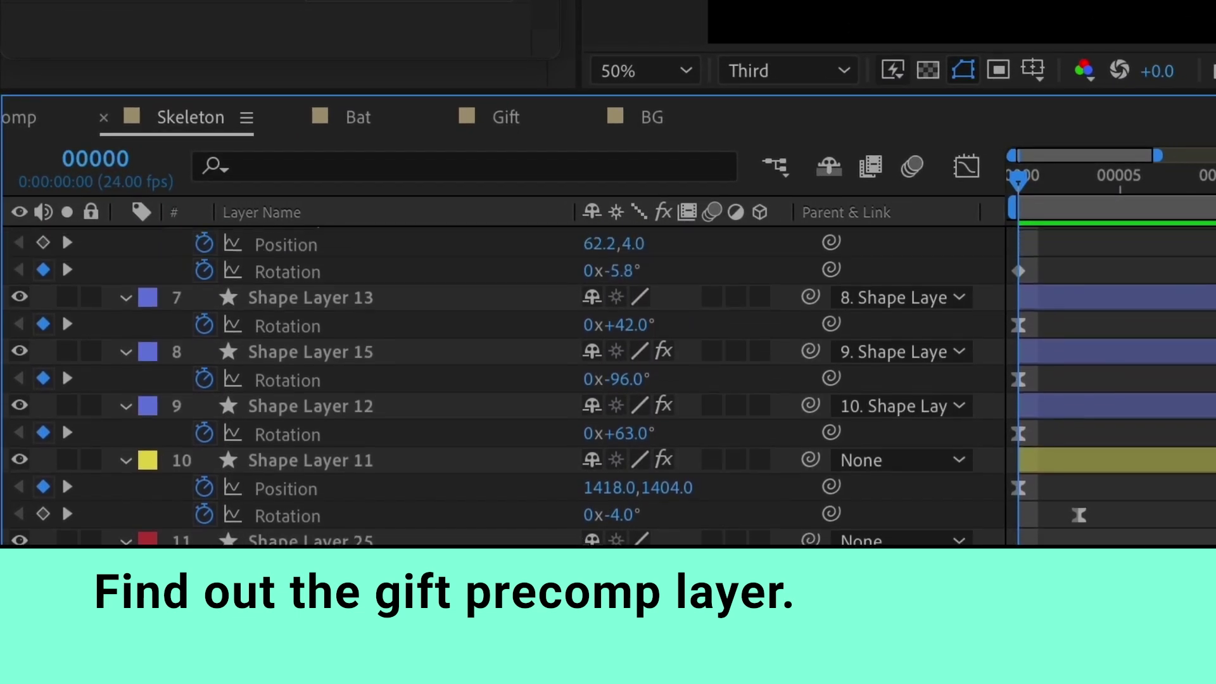
{"action": "scroll", "coordinate": [1134, 443], "scroll_direction": "up", "scroll_amount": 3}
{"action": "scroll", "coordinate": [1158, 443], "scroll_direction": "up", "scroll_amount": 1}
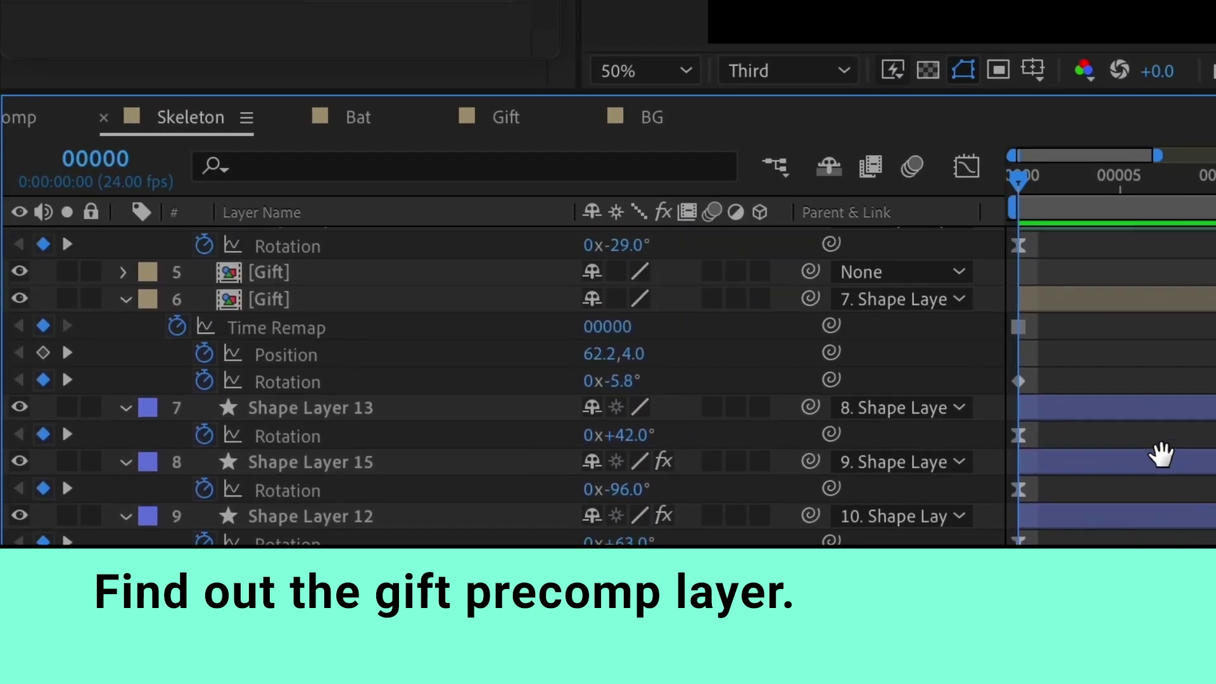
{"action": "scroll", "coordinate": [1159, 456], "scroll_direction": "down", "scroll_amount": 1}
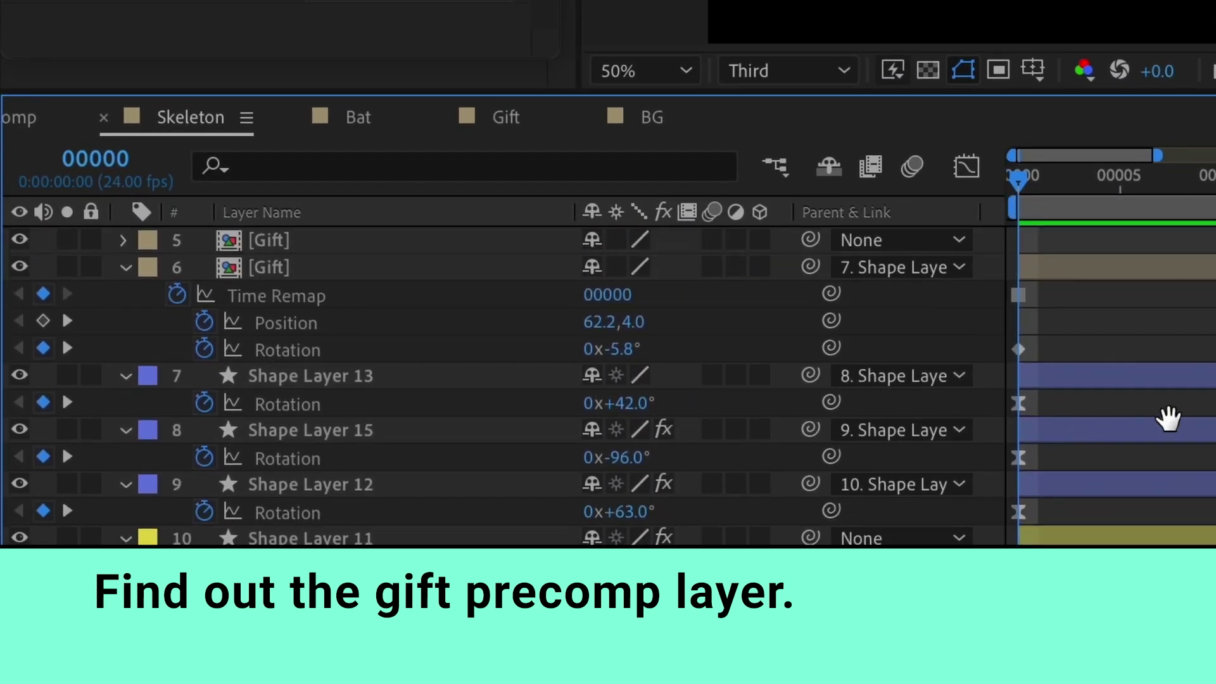
{"action": "left_click", "coordinate": [1151, 269]}
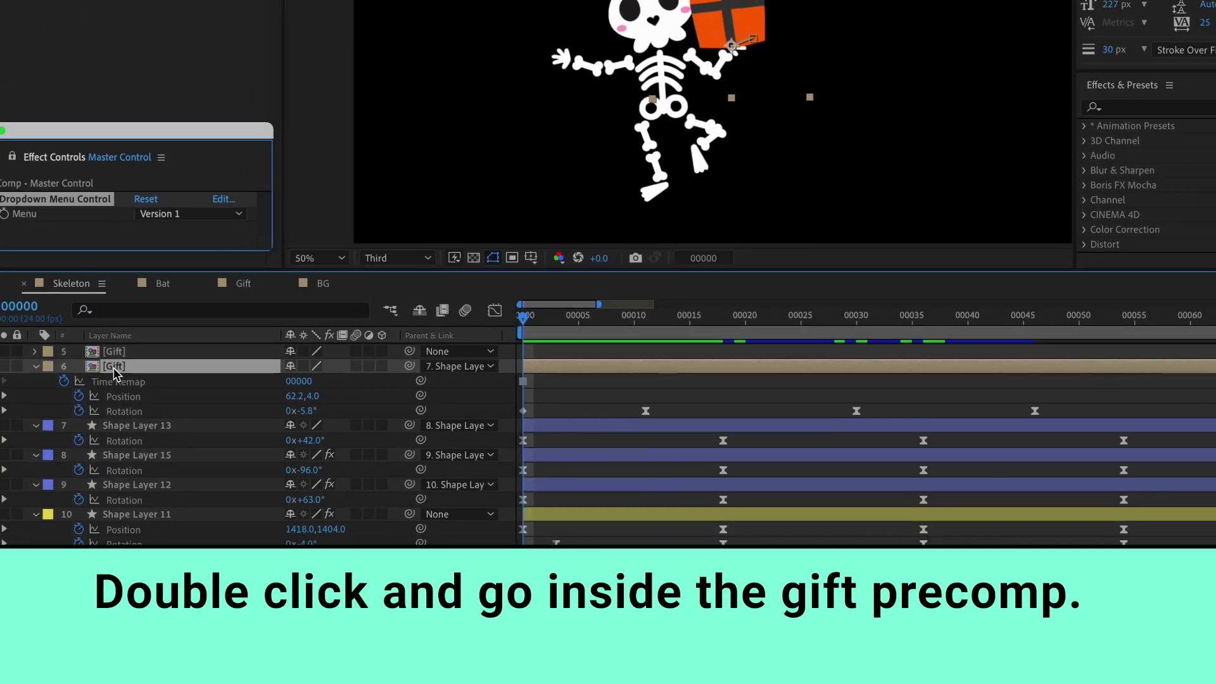
{"action": "double_click", "coordinate": [113, 366]}
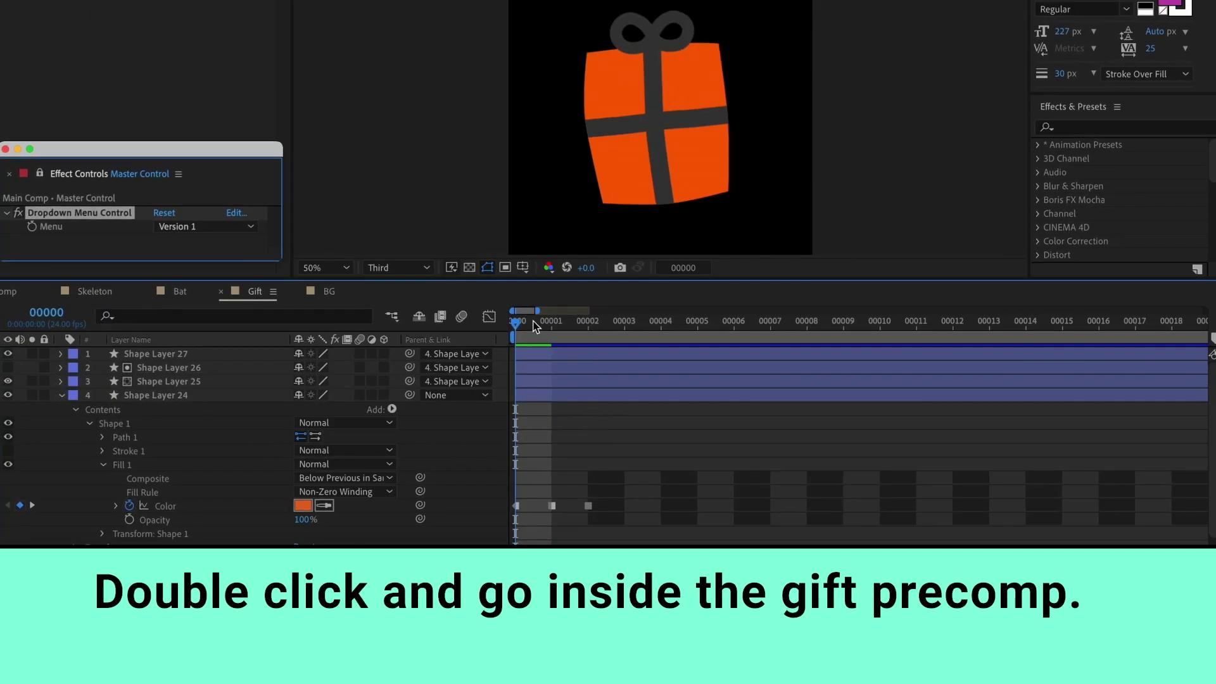
{"action": "left_click", "coordinate": [561, 395]}
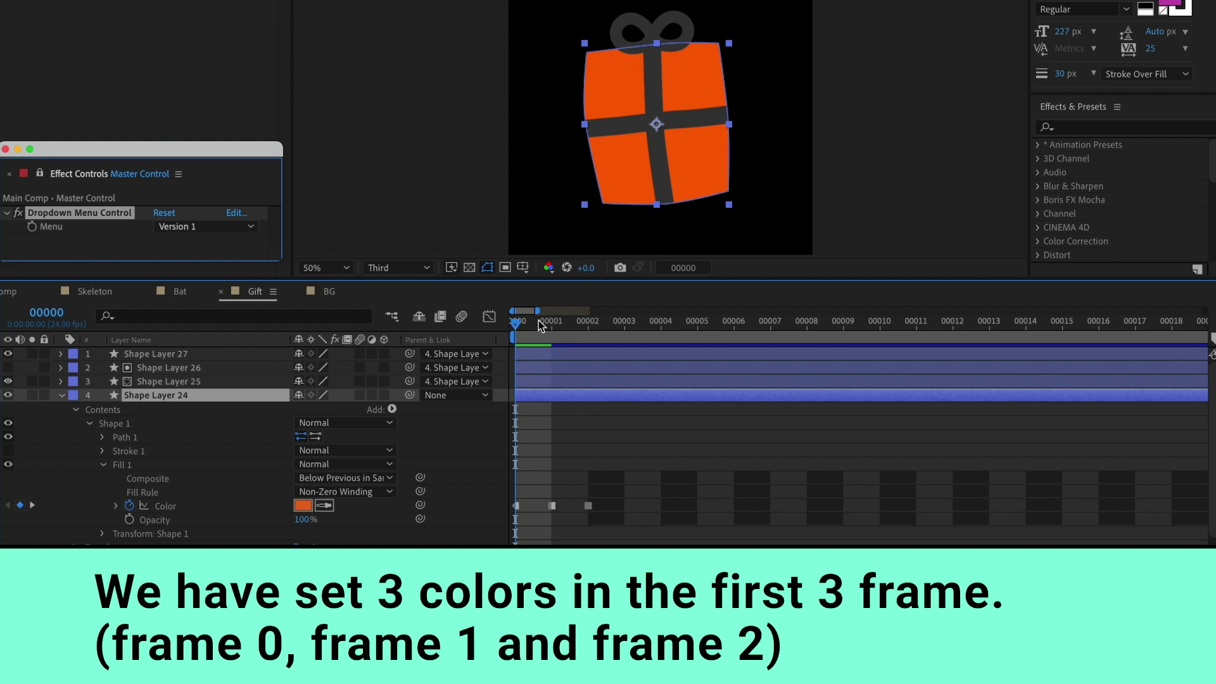
{"action": "left_click_drag", "start_coordinate": [539, 320], "coordinate": [561, 348]}
{"action": "key", "text": "Page_Up"}
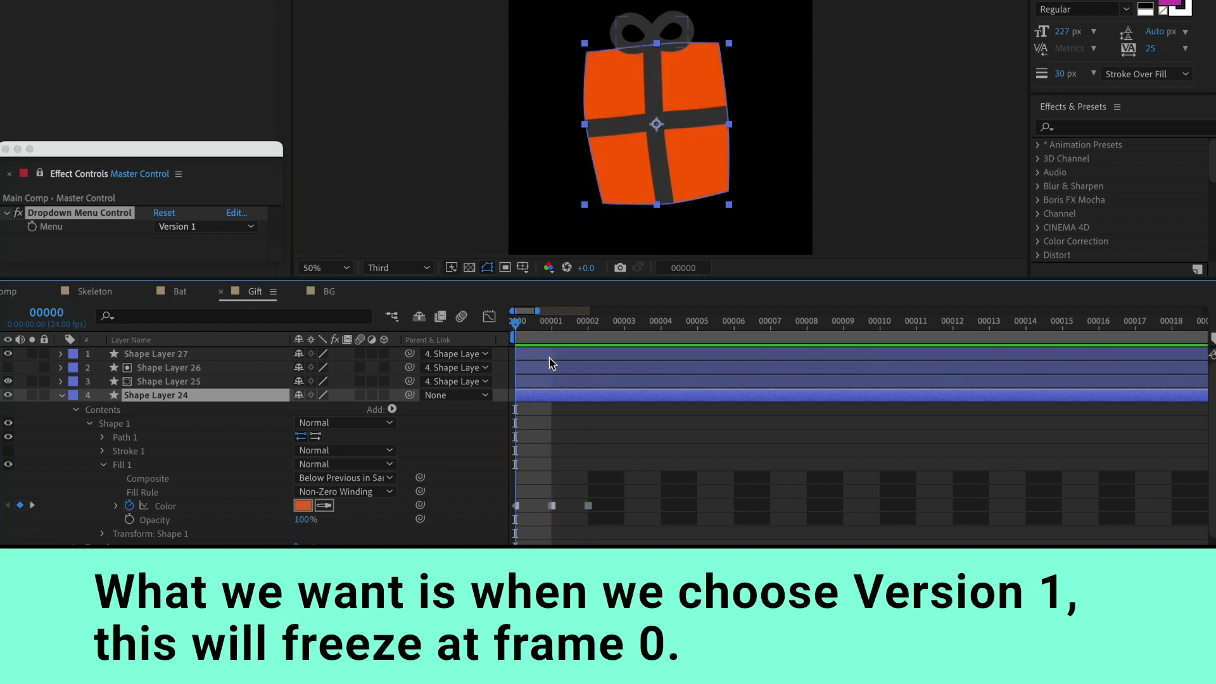
{"action": "left_click", "coordinate": [206, 226]}
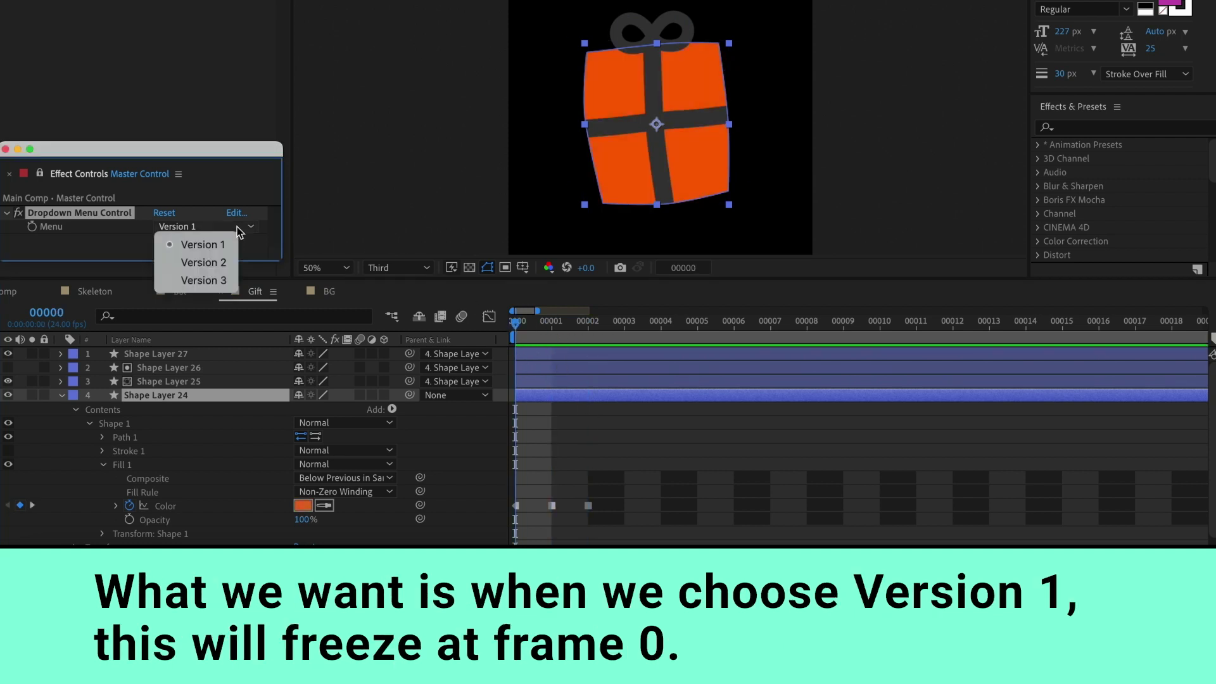
{"action": "left_click", "coordinate": [209, 260]}
{"action": "left_click", "coordinate": [553, 326]}
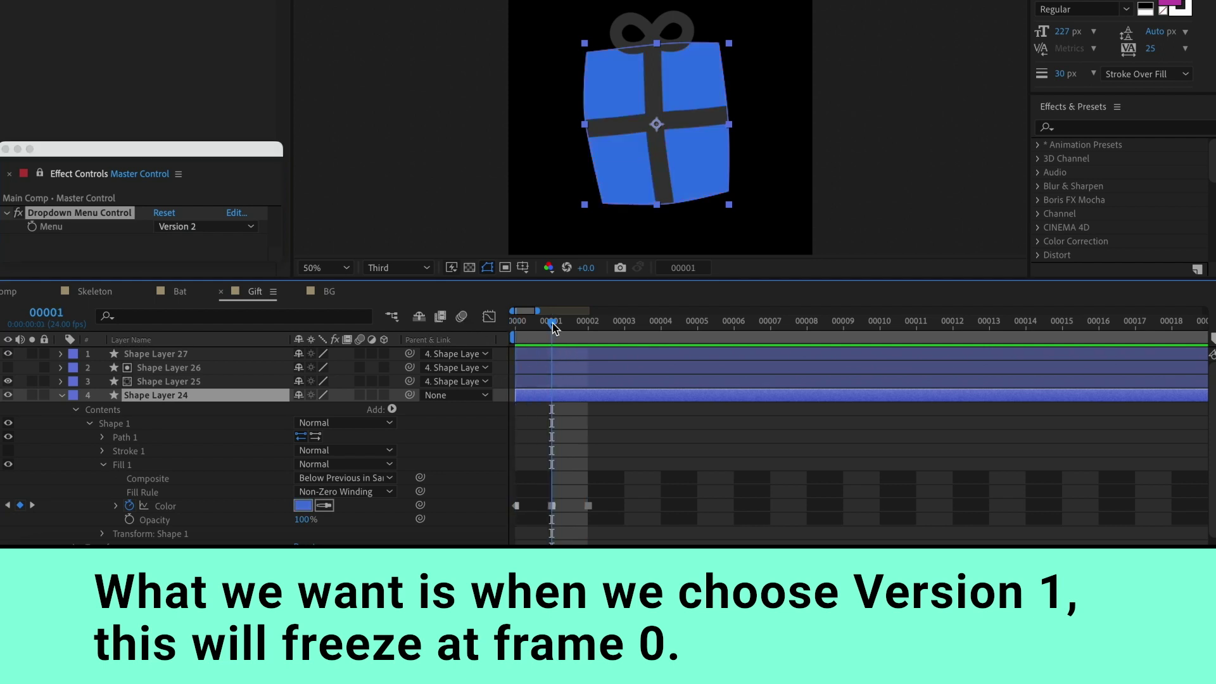
{"action": "left_click", "coordinate": [239, 226]}
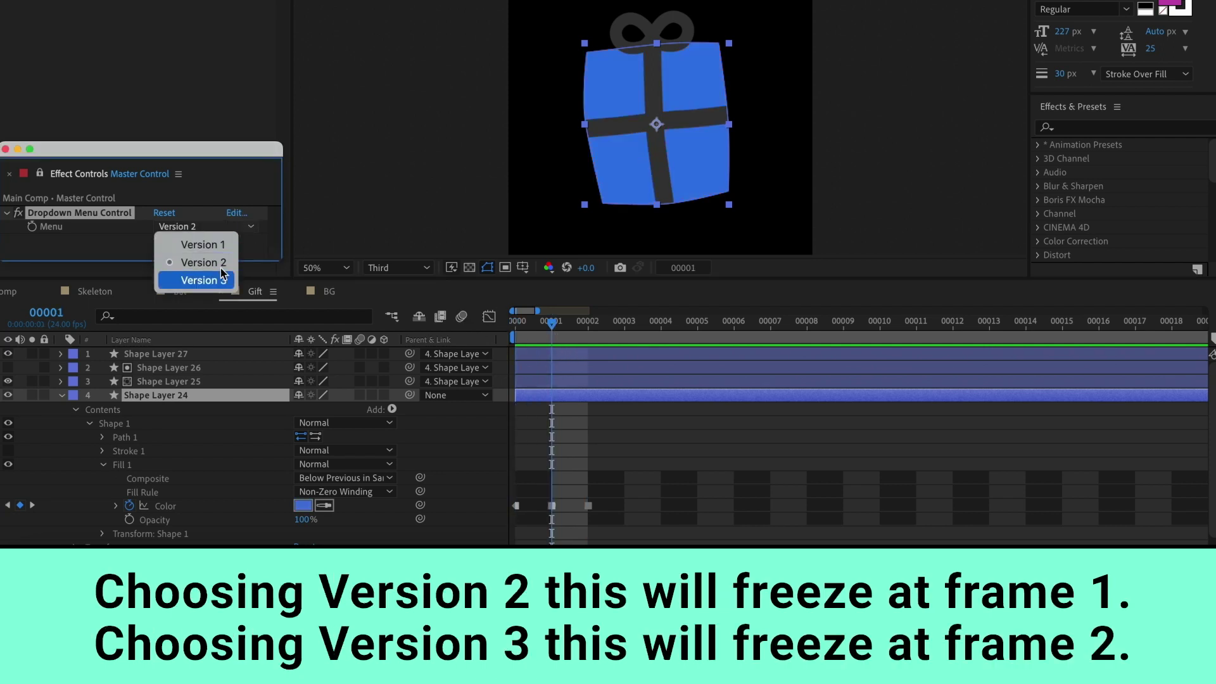
{"action": "left_click", "coordinate": [215, 279]}
{"action": "left_click", "coordinate": [593, 326]}
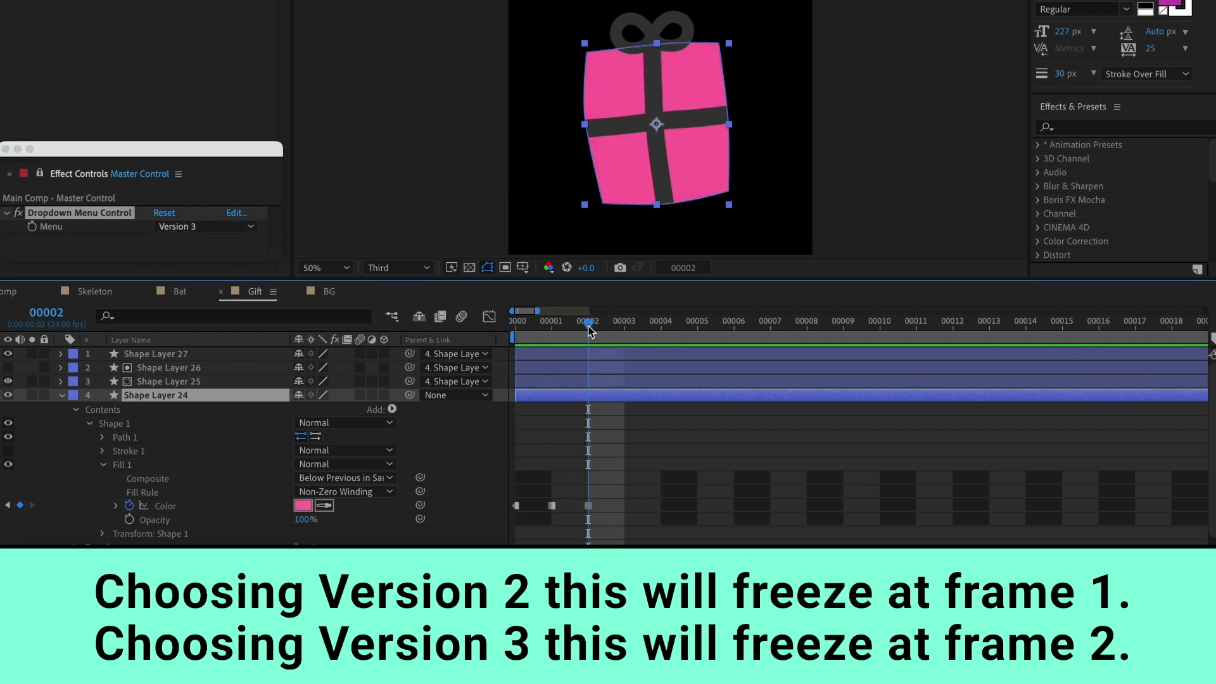
{"action": "left_click_drag", "start_coordinate": [589, 329], "coordinate": [516, 324]}
{"action": "left_click", "coordinate": [250, 226]}
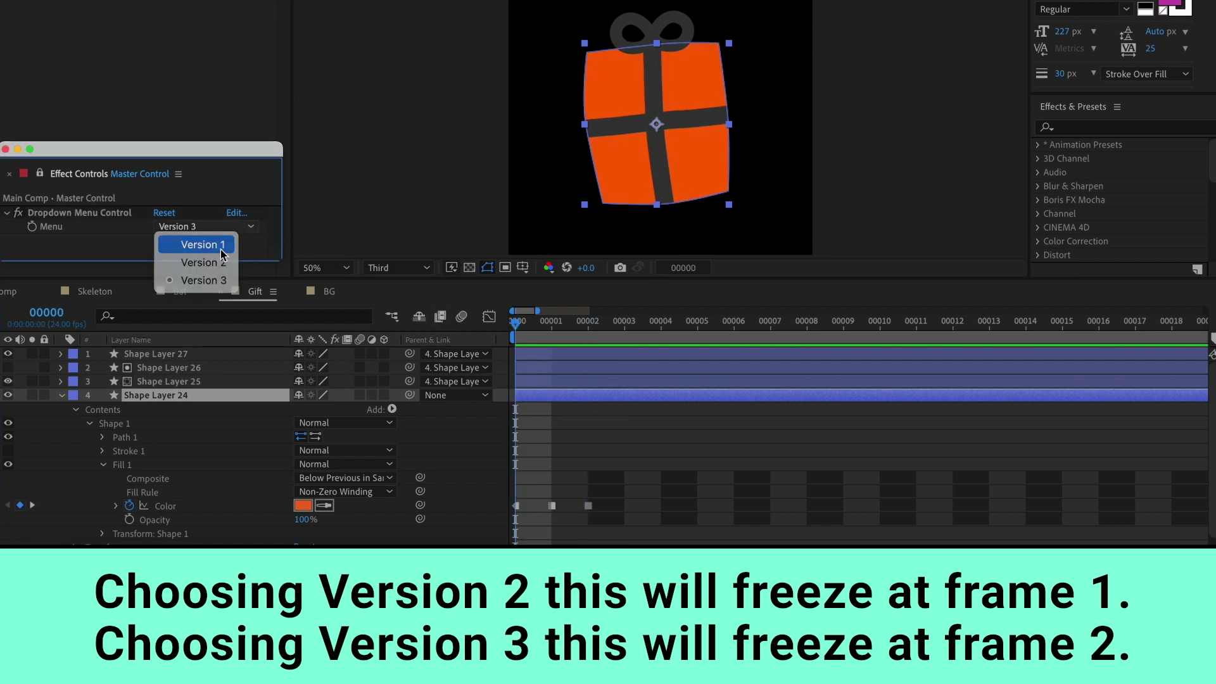
{"action": "left_click", "coordinate": [221, 250]}
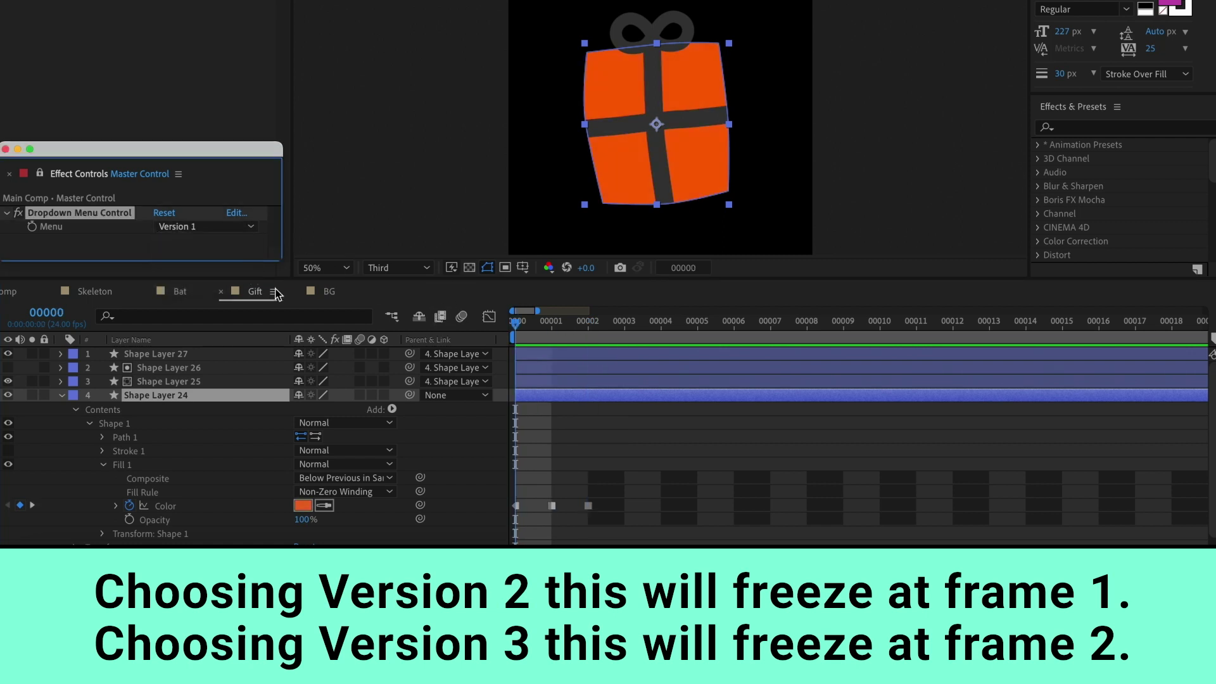
{"action": "left_click", "coordinate": [95, 292]}
Step: Start a Gift Time Remap expression: a = Master Control Menu, then if (a==1){framesToTime(0)}
{"action": "left_click", "coordinate": [213, 374]}
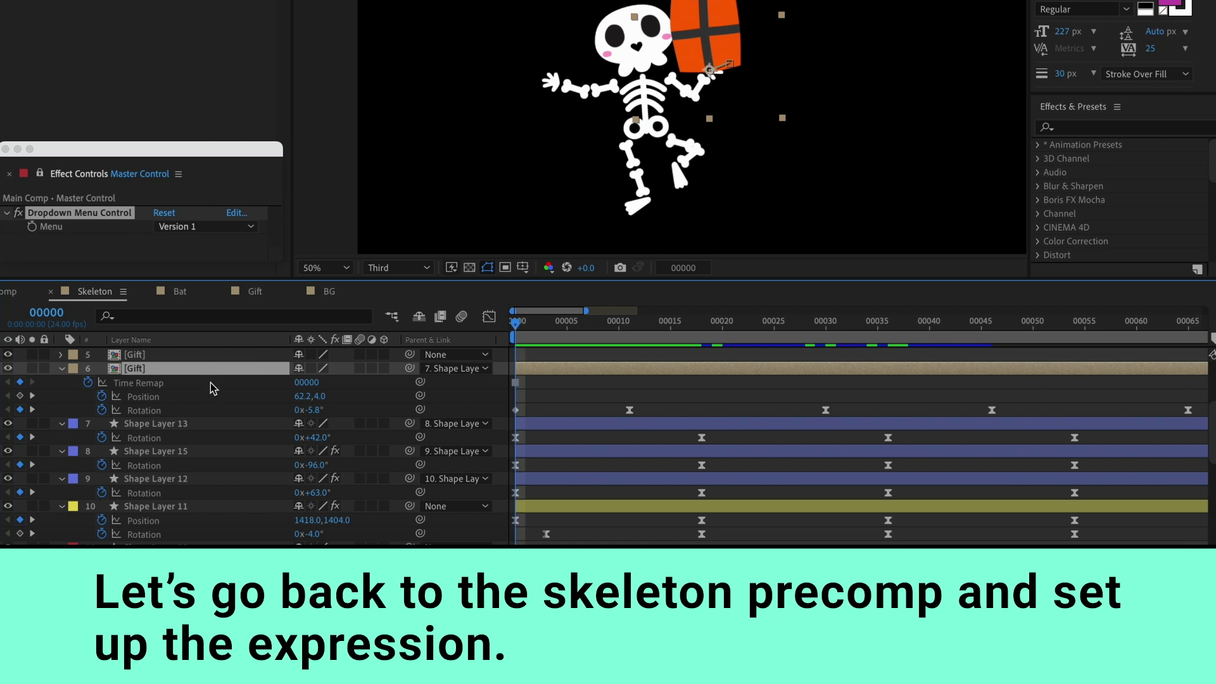
{"action": "left_click", "coordinate": [89, 383], "text": "alt"}
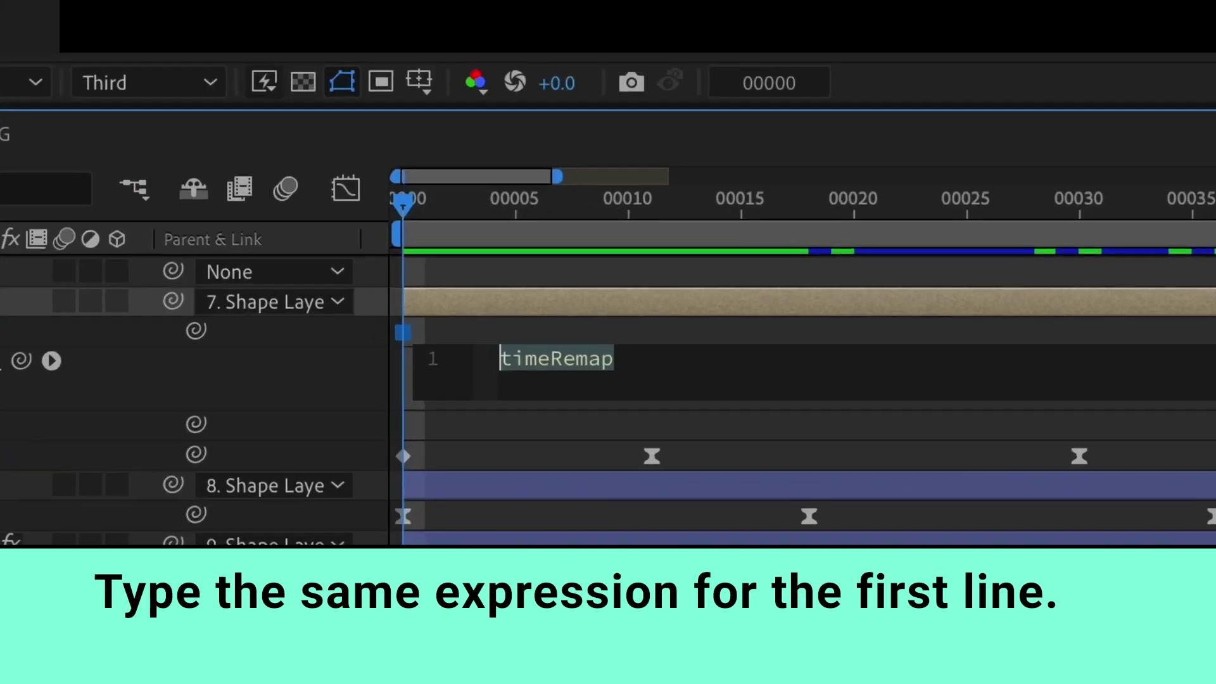
{"action": "type", "text": "a ="}
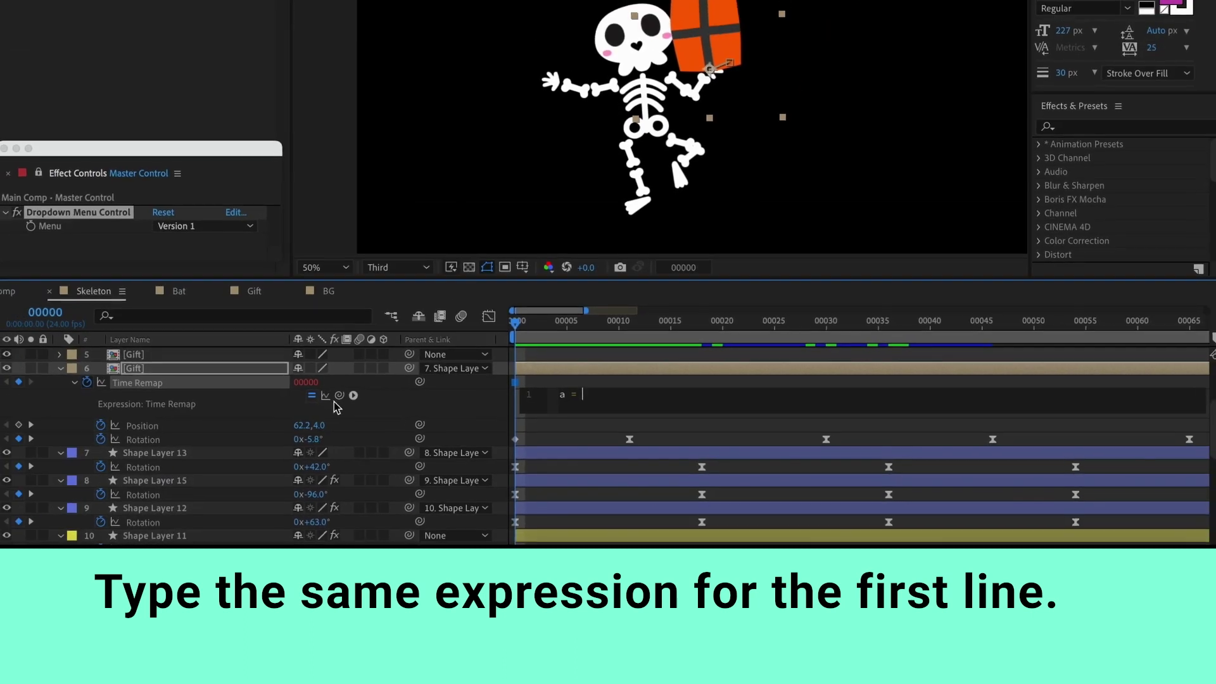
{"action": "mouse_move", "coordinate": [340, 394]}
{"action": "left_mouse_down"}
{"action": "mouse_move", "coordinate": [82, 256]}
{"action": "mouse_move", "coordinate": [74, 231]}
{"action": "left_mouse_up"}
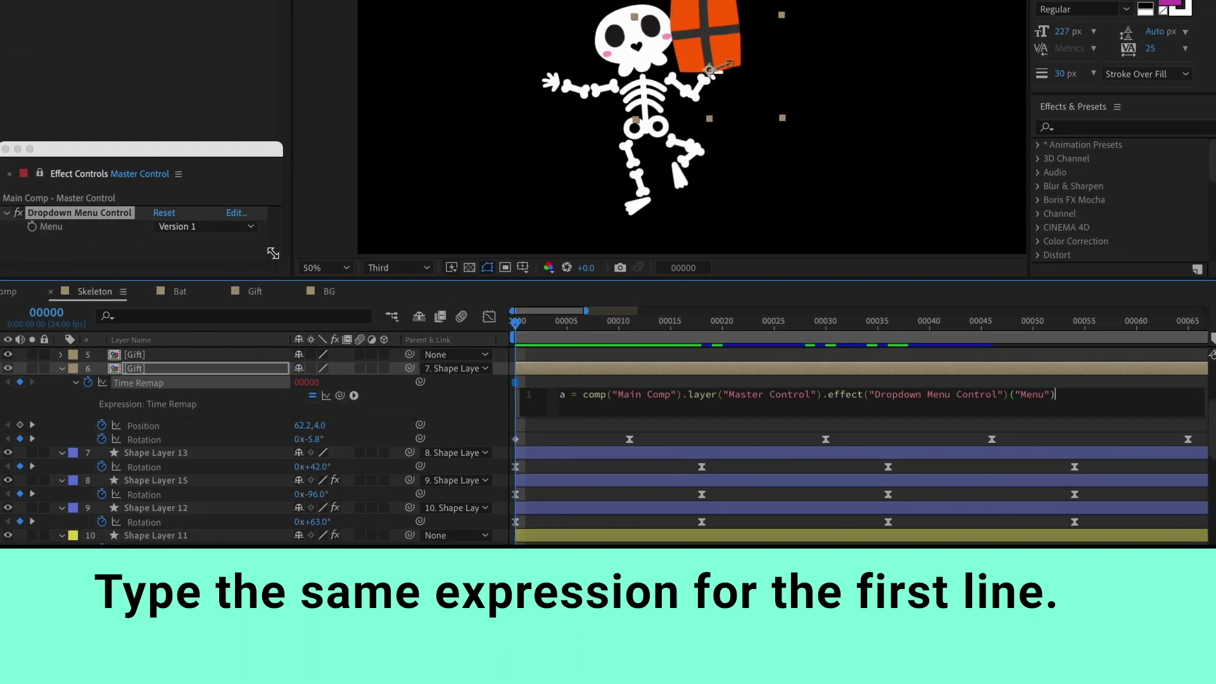
{"action": "key", "text": "Return"}
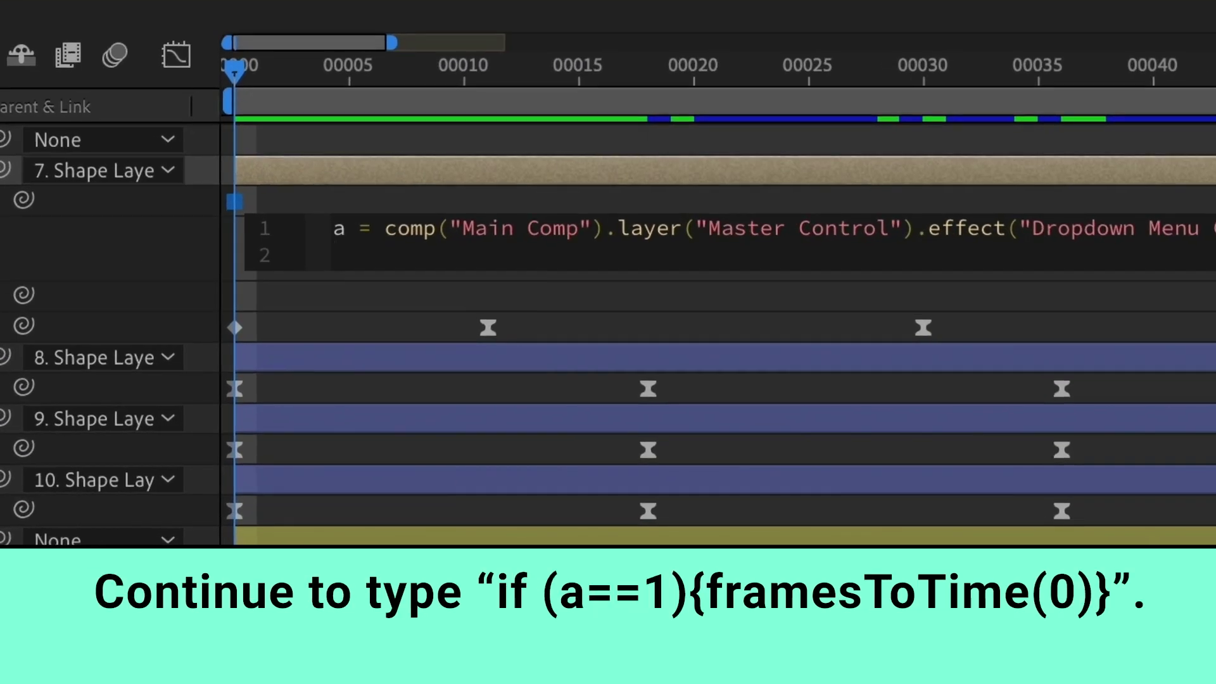
{"action": "type", "text": "if ("}
{"action": "type", "text": "a==1"}
{"action": "type", "text": "{}"}
{"action": "type", "text": "fr"}
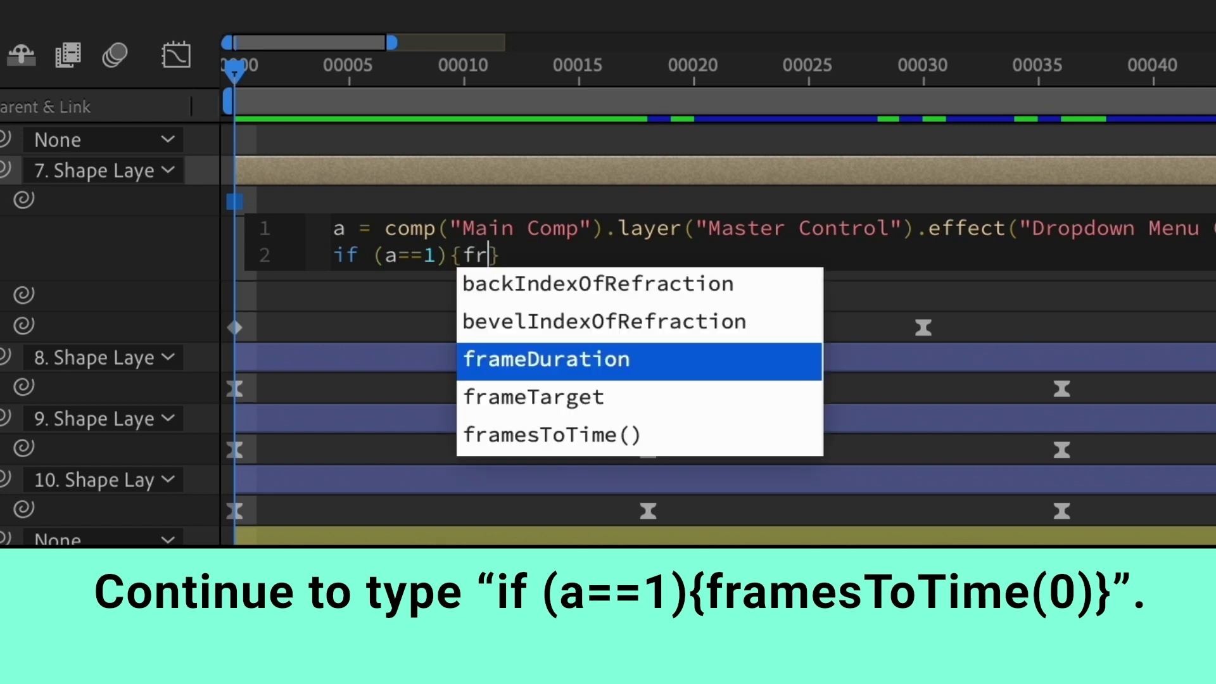
{"action": "left_click", "coordinate": [547, 431]}
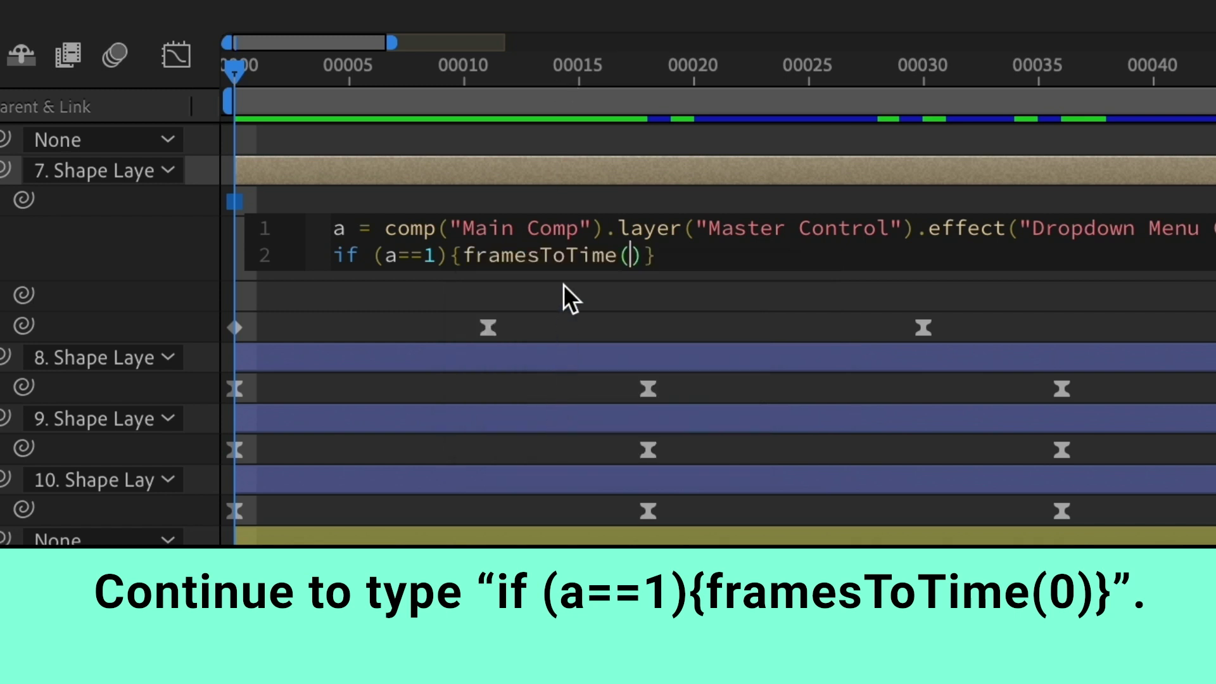
{"action": "type", "text": "0"}
Step: Duplicate the if line so Version 2 maps to framesToTime(1), pasting another copy as line 4
{"action": "left_click", "coordinate": [714, 261]}
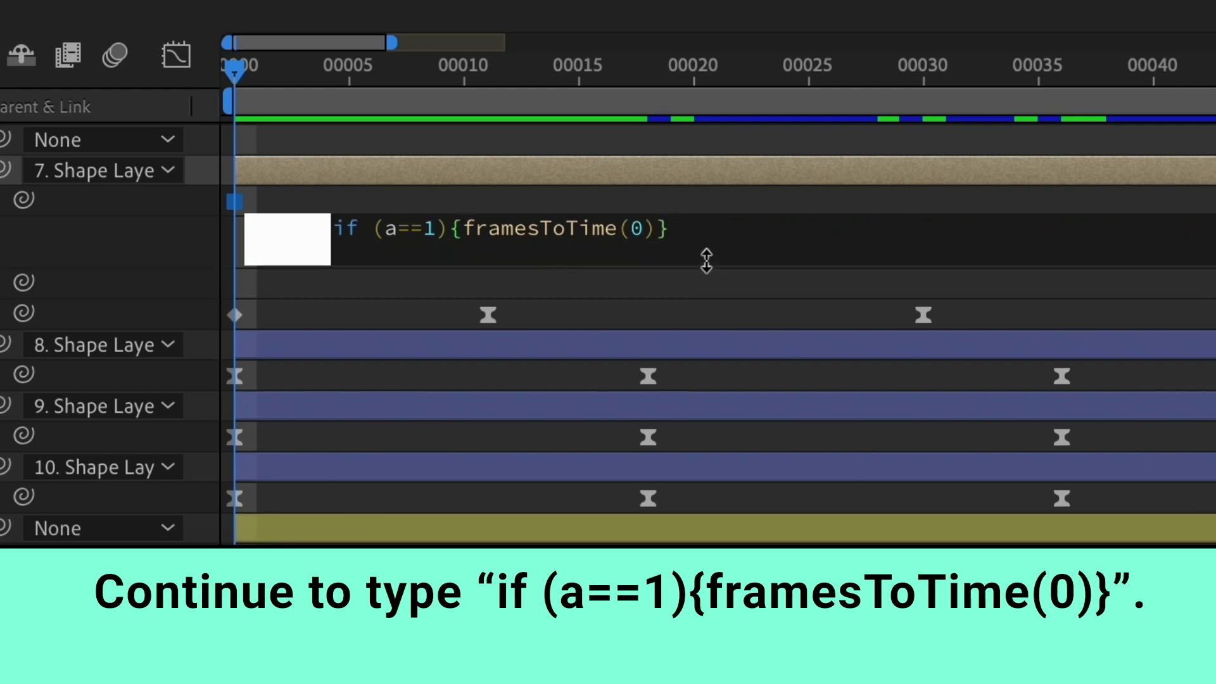
{"action": "left_click_drag", "start_coordinate": [710, 235], "coordinate": [313, 229]}
{"action": "key", "text": "ctrl+c"}
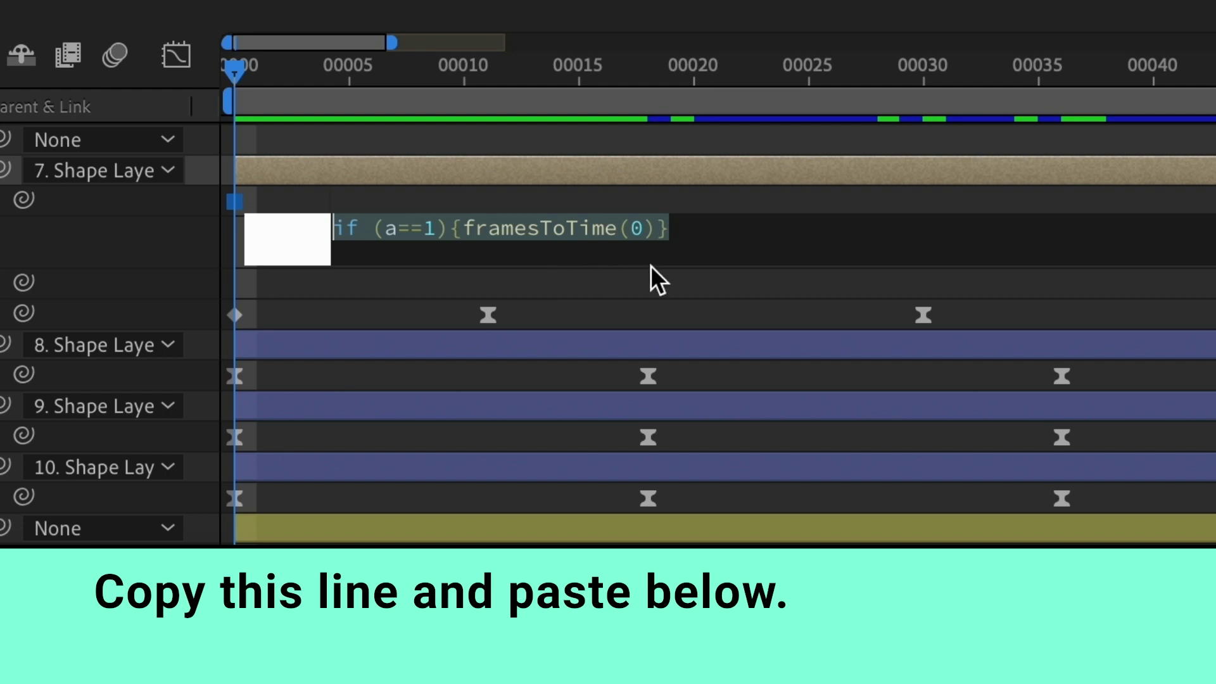
{"action": "left_click", "coordinate": [703, 239]}
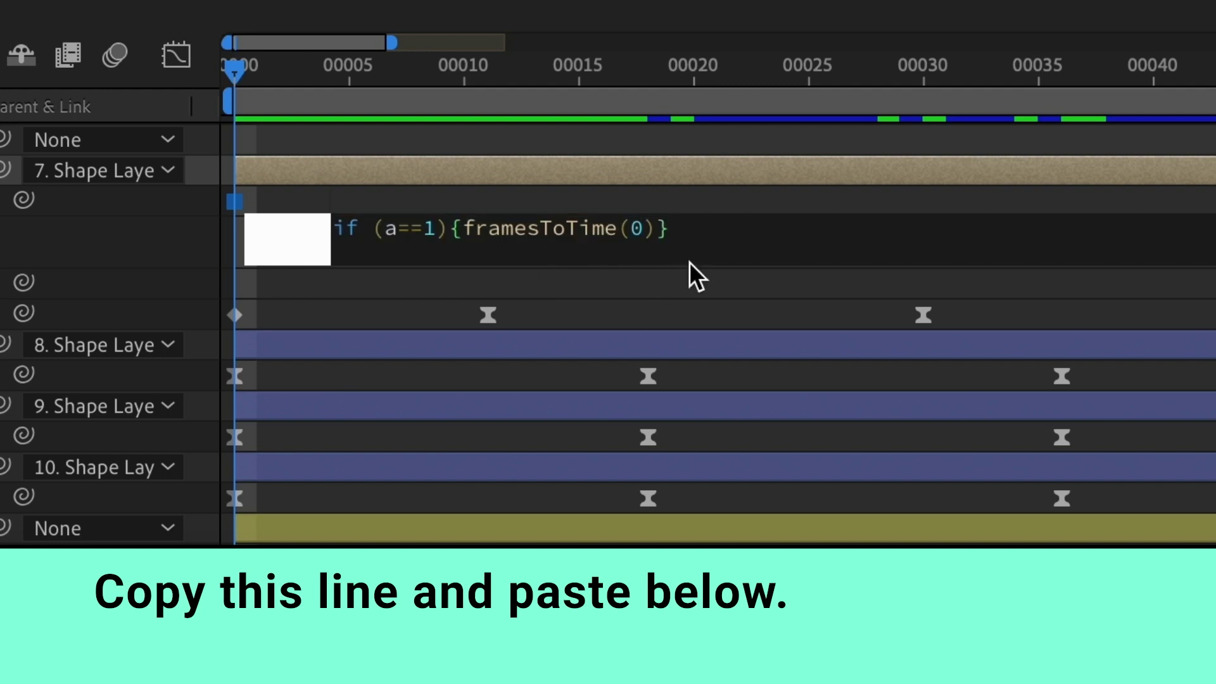
{"action": "key", "text": "Return"}
{"action": "key", "text": "ctrl+v"}
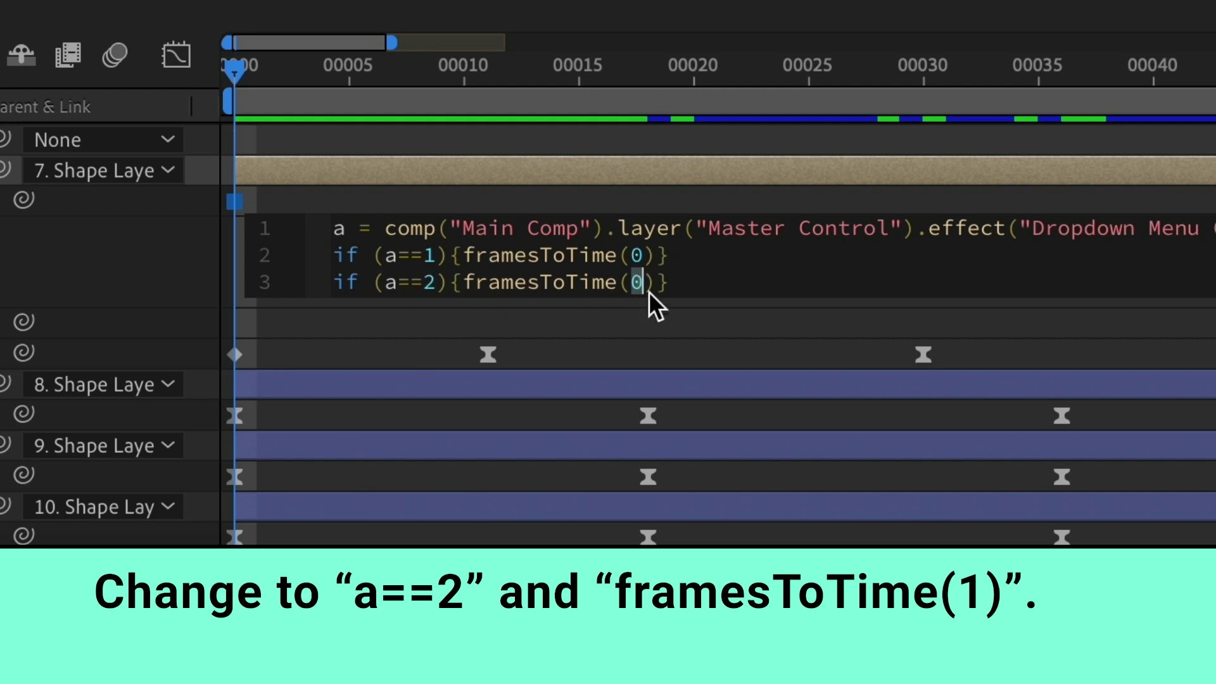
{"action": "type", "text": "1"}
{"action": "left_click", "coordinate": [694, 285]}
{"action": "key", "text": "Return"}
{"action": "key", "text": "ctrl+v"}
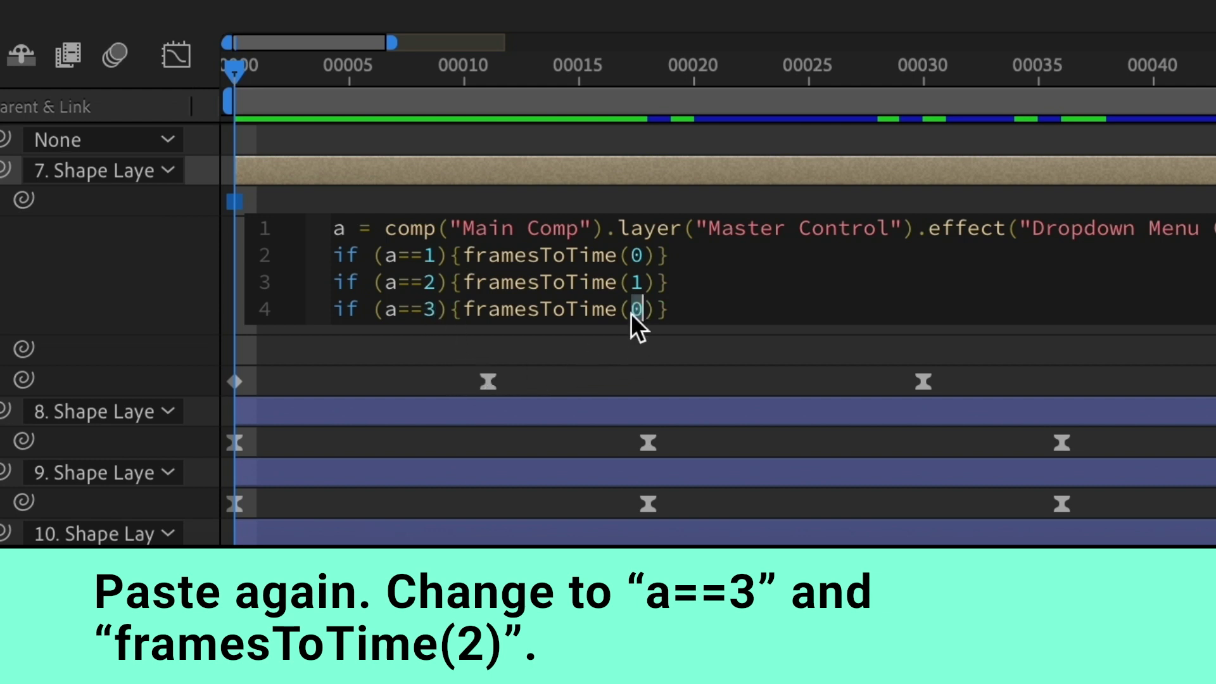
{"action": "type", "text": "2"}
{"action": "left_click", "coordinate": [634, 367]}
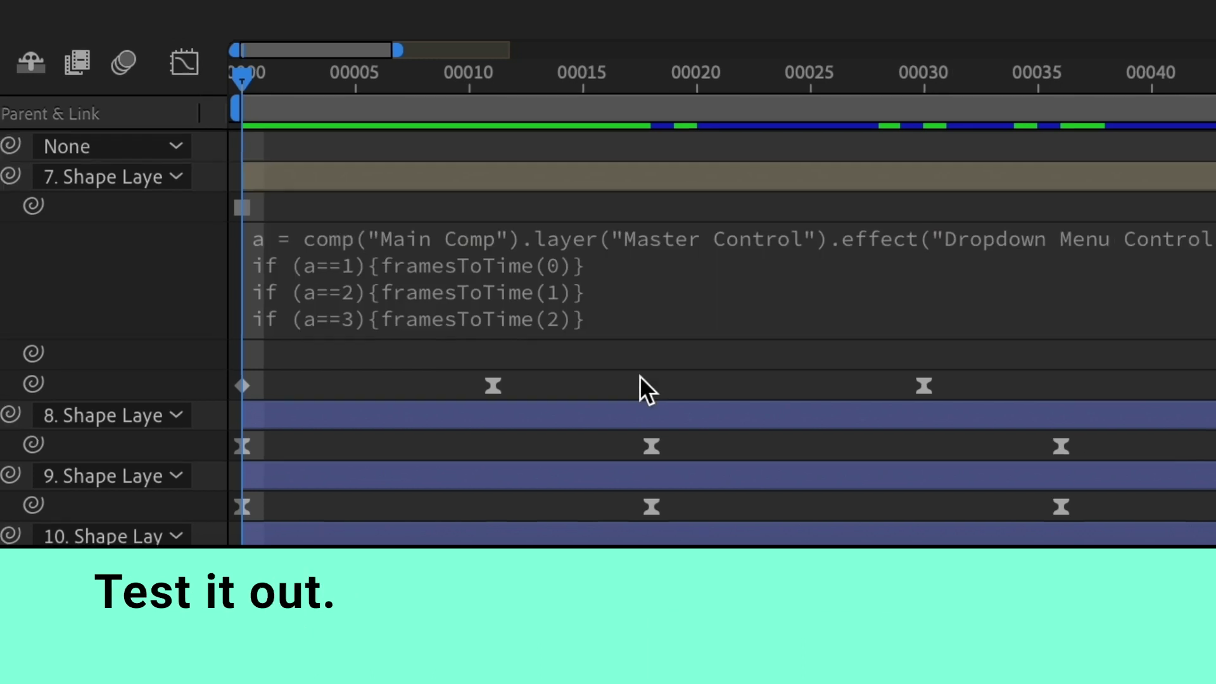
{"action": "left_click", "coordinate": [272, 303]}
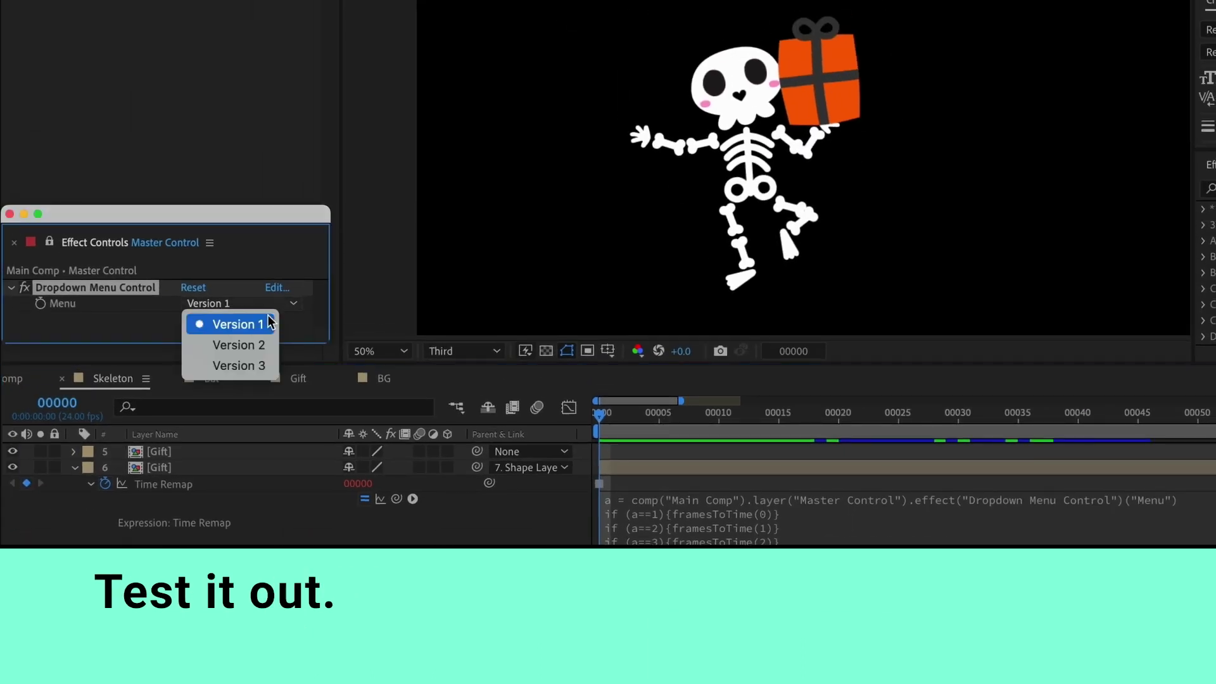
{"action": "left_click", "coordinate": [255, 345]}
{"action": "left_click", "coordinate": [261, 308]}
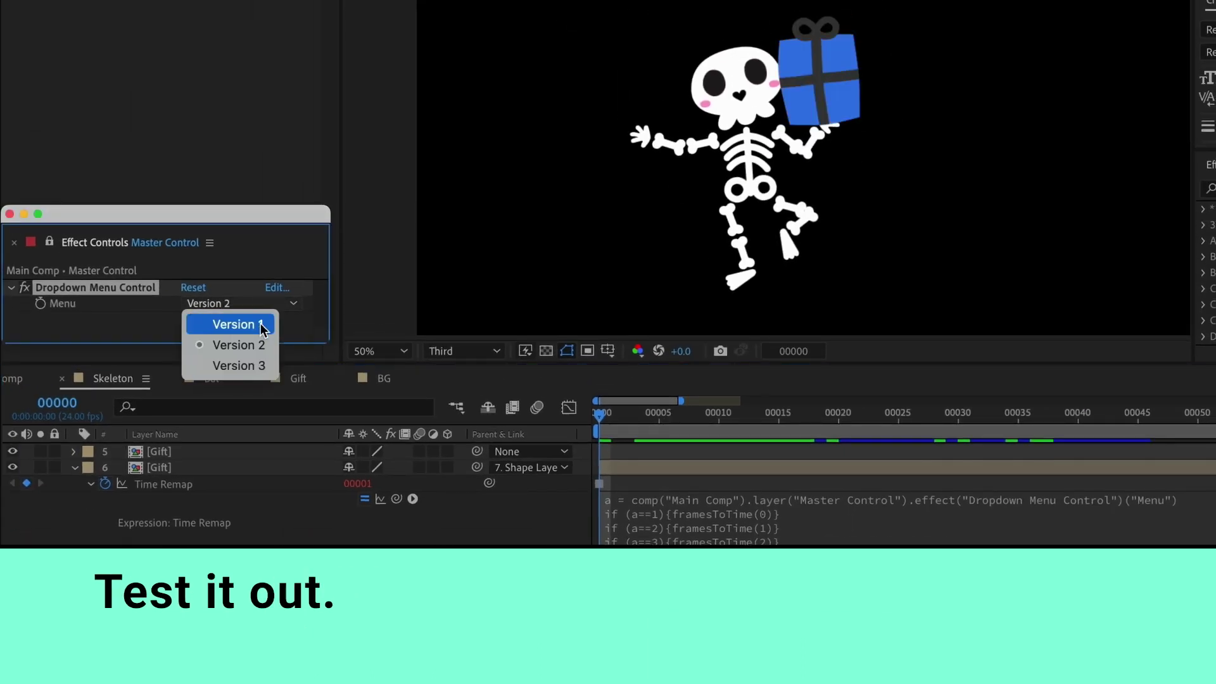
{"action": "left_click", "coordinate": [254, 368]}
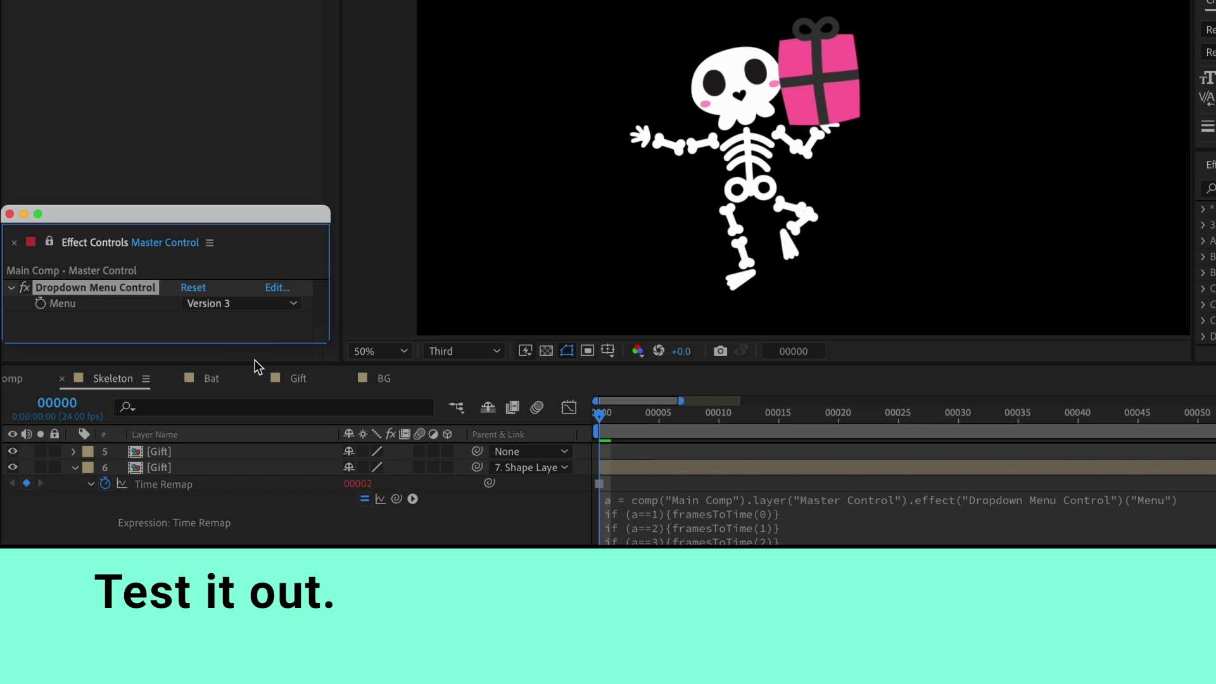
{"action": "left_click", "coordinate": [266, 306]}
{"action": "left_click", "coordinate": [259, 327]}
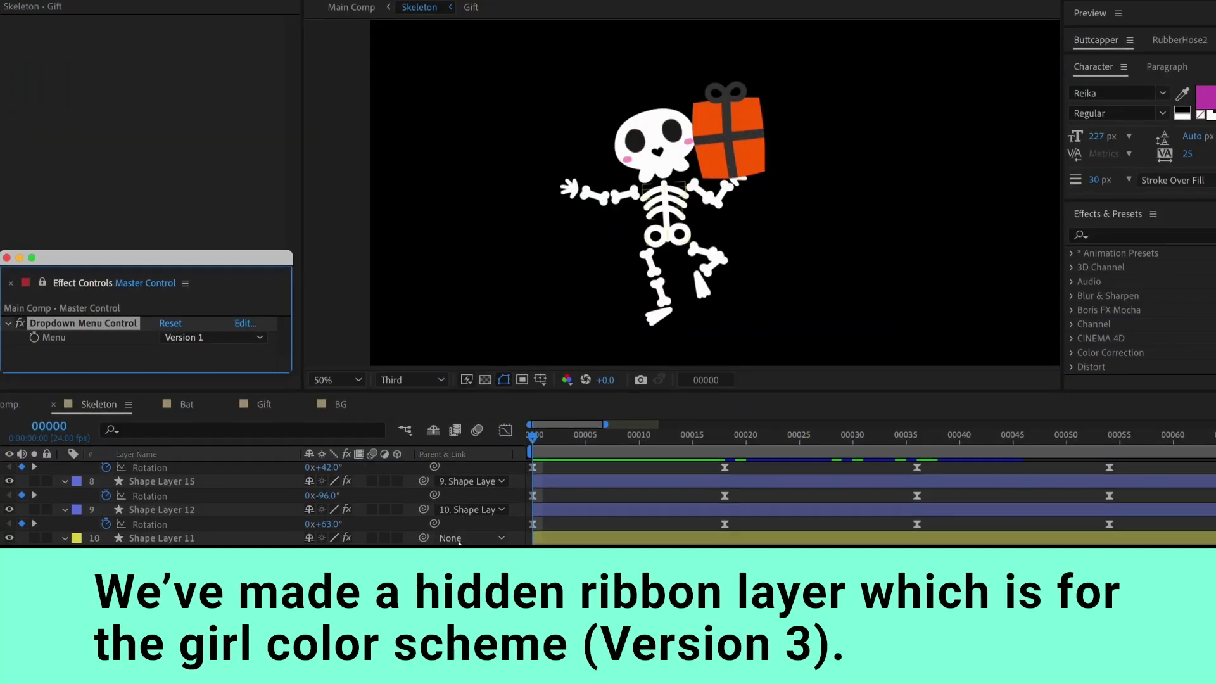
Step: Turn on the eye switch for Shape Layer 26 to show the pink bow, then select that layer
{"action": "scroll", "coordinate": [459, 475], "scroll_direction": "down", "scroll_amount": 10}
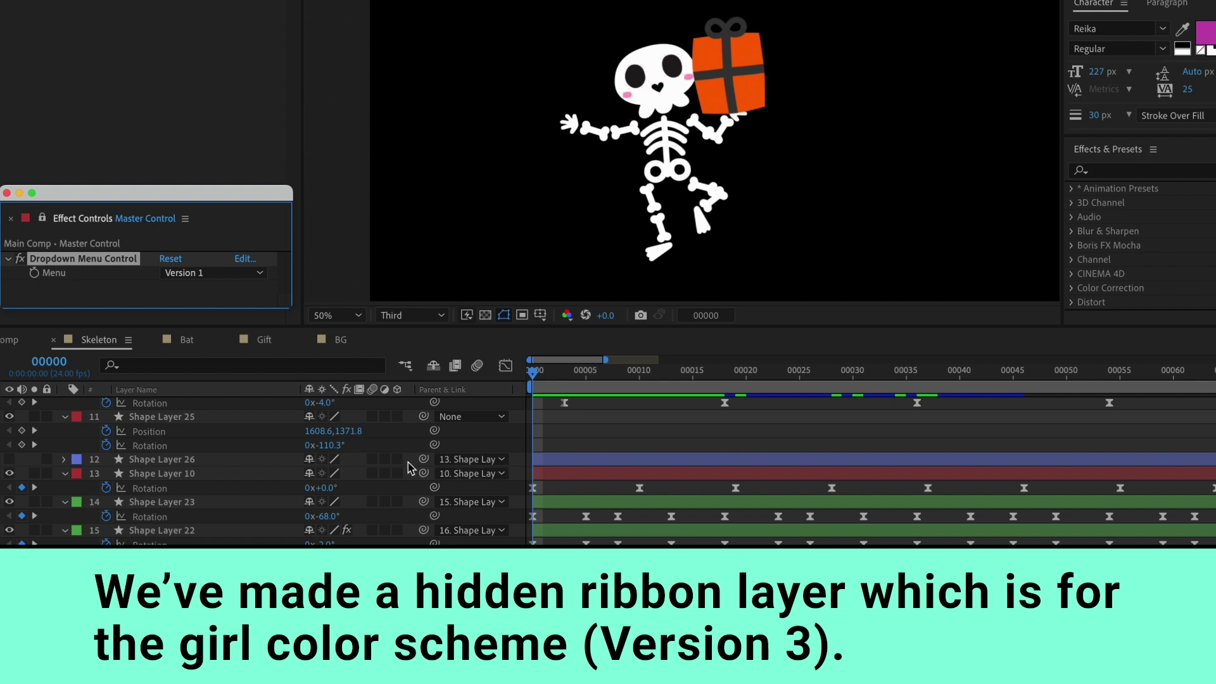
{"action": "left_click", "coordinate": [10, 460]}
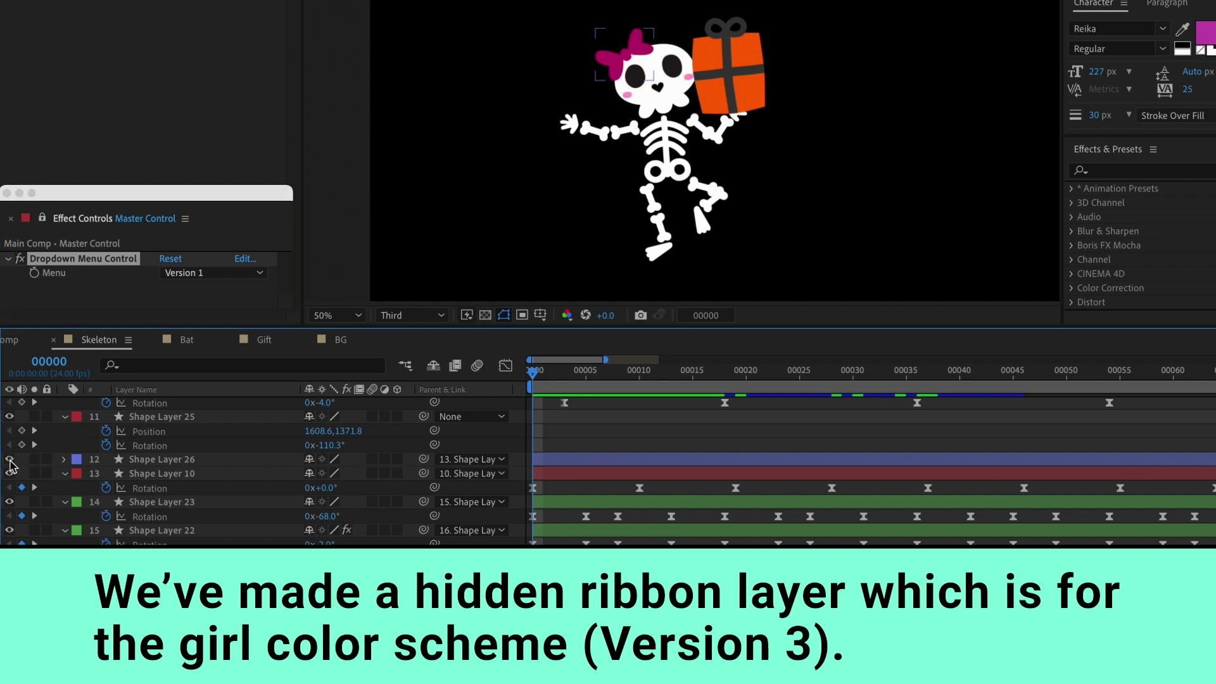
{"action": "left_click", "coordinate": [10, 460]}
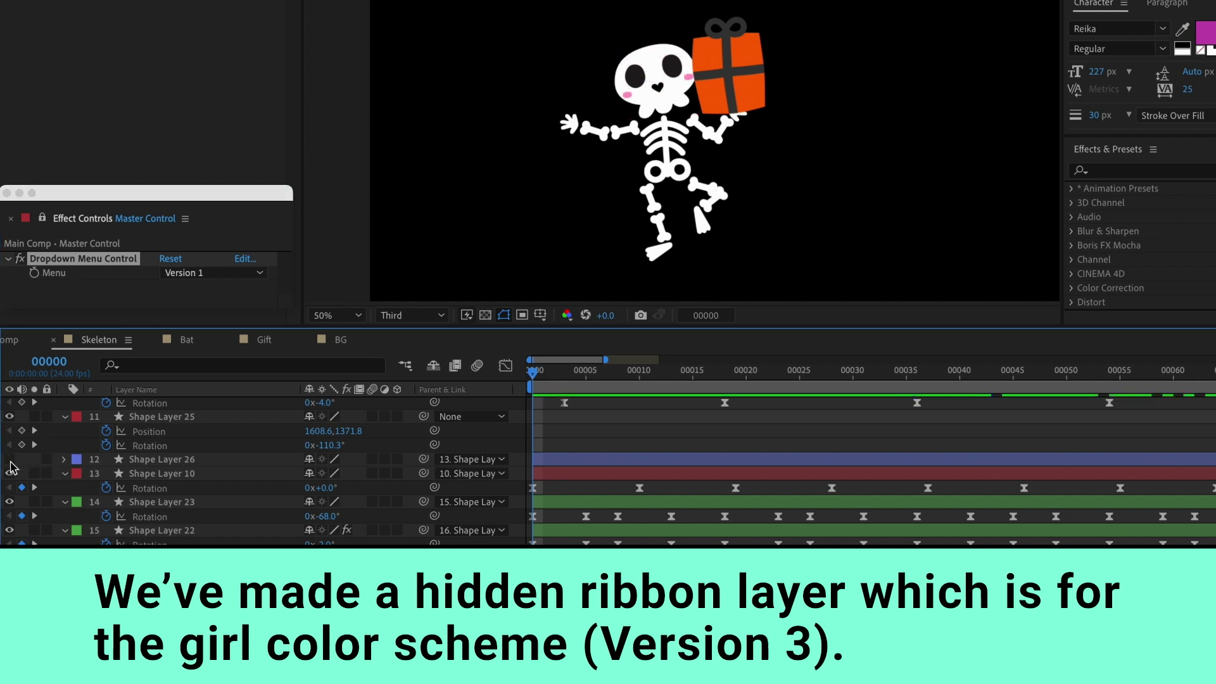
{"action": "left_click", "coordinate": [10, 460]}
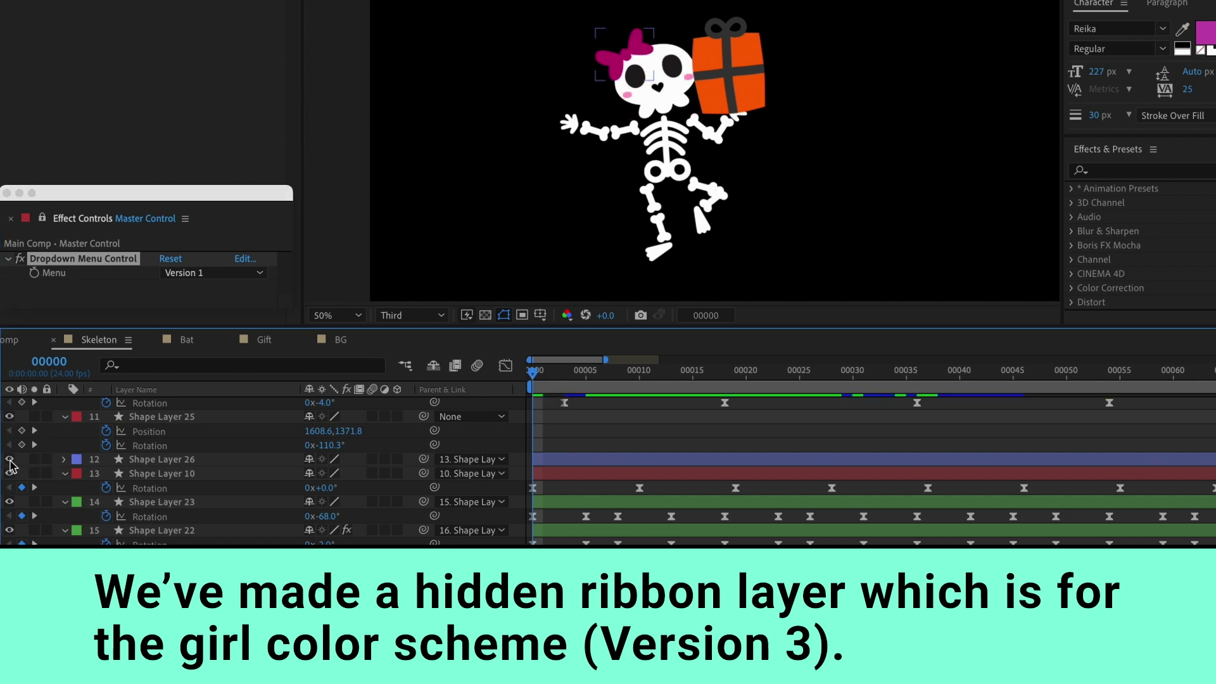
{"action": "left_click", "coordinate": [161, 461]}
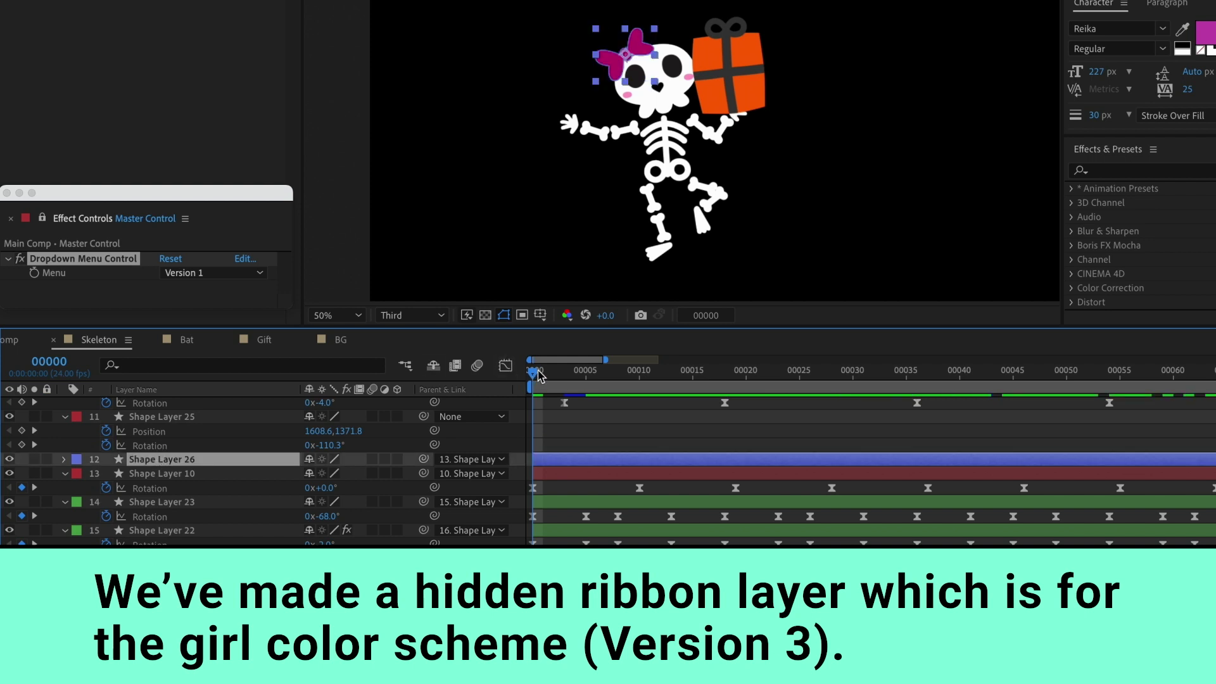
{"action": "key", "text": "space"}
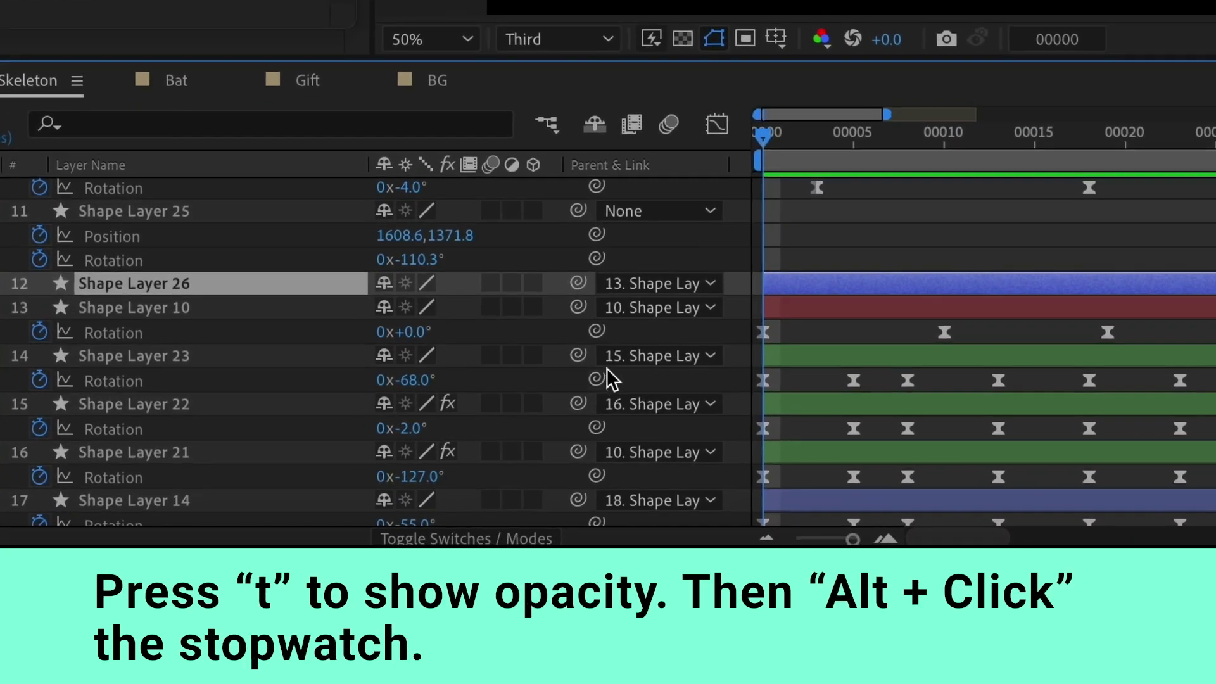
Step: Give the ribbon's Opacity a Menu-linked expression: 0 for Versions 1 and 2, 100 for Version 3
{"action": "key", "text": "t"}
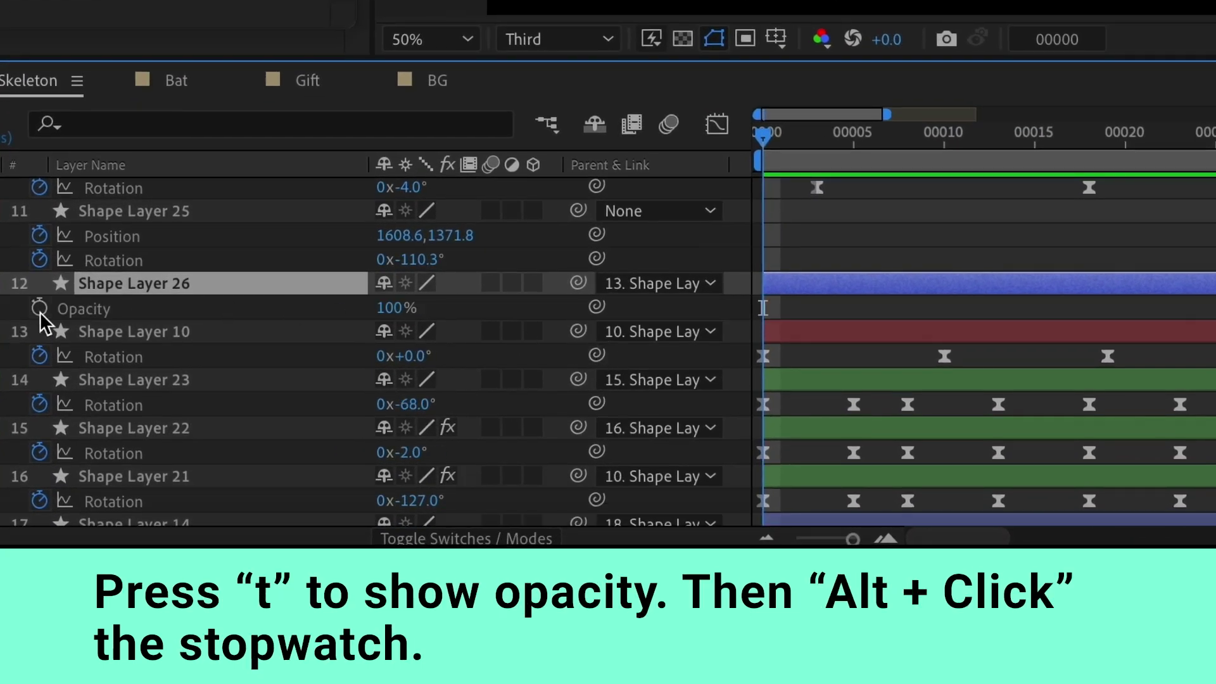
{"action": "left_click", "coordinate": [39, 309], "text": "alt"}
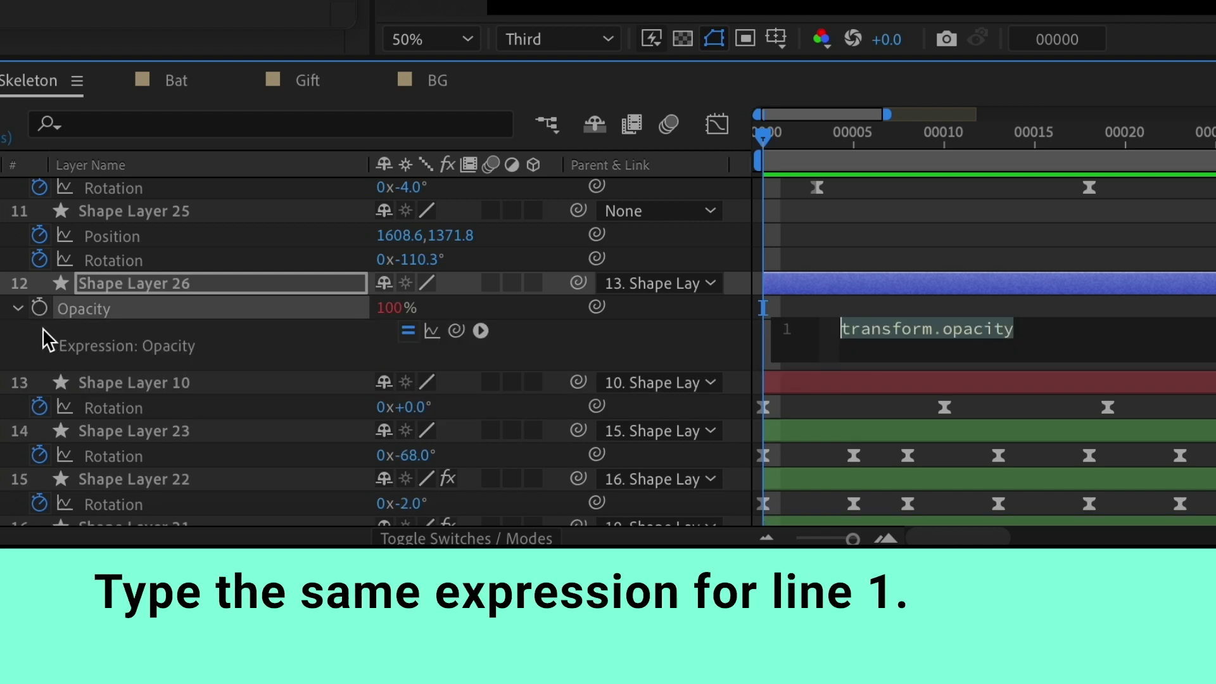
{"action": "type", "text": "a ="}
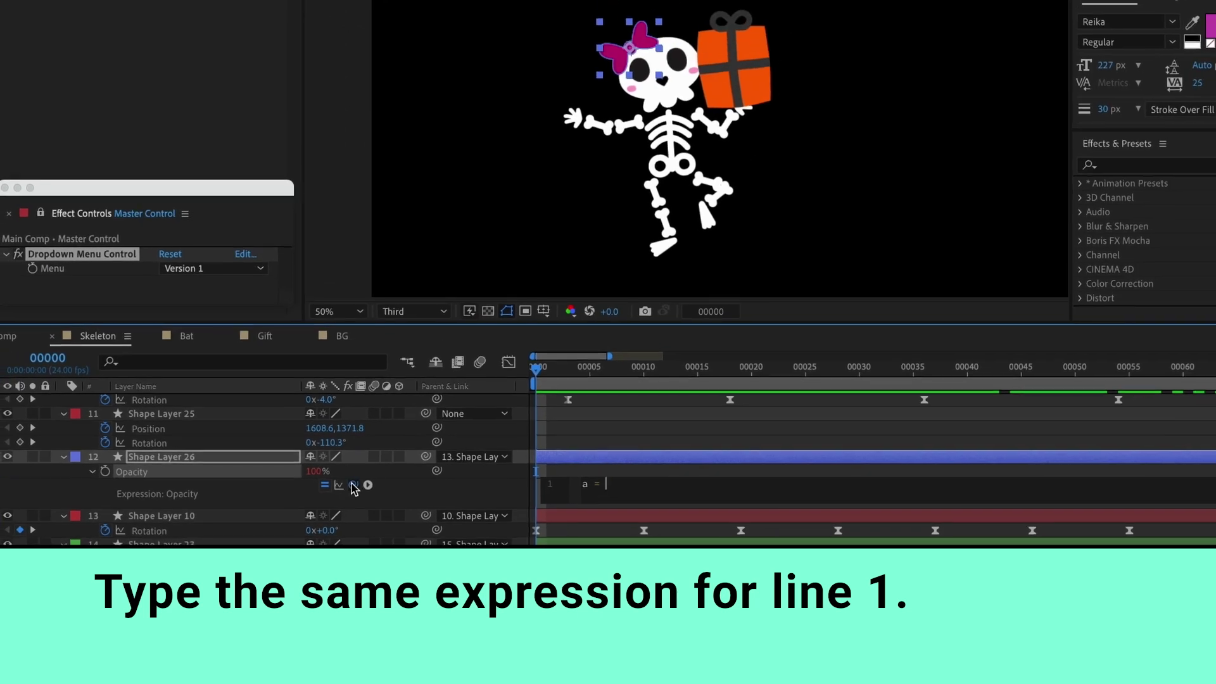
{"action": "left_click_drag", "start_coordinate": [352, 487], "coordinate": [63, 273]}
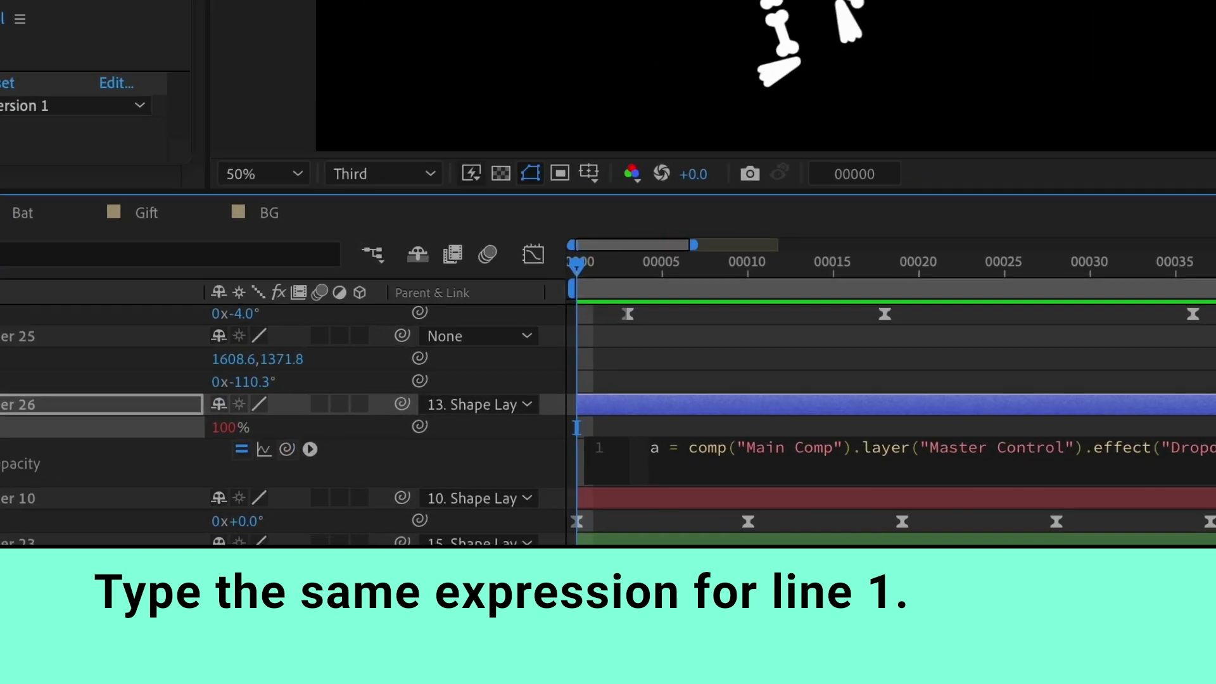
{"action": "key", "text": "Return"}
{"action": "type", "text": "if"}
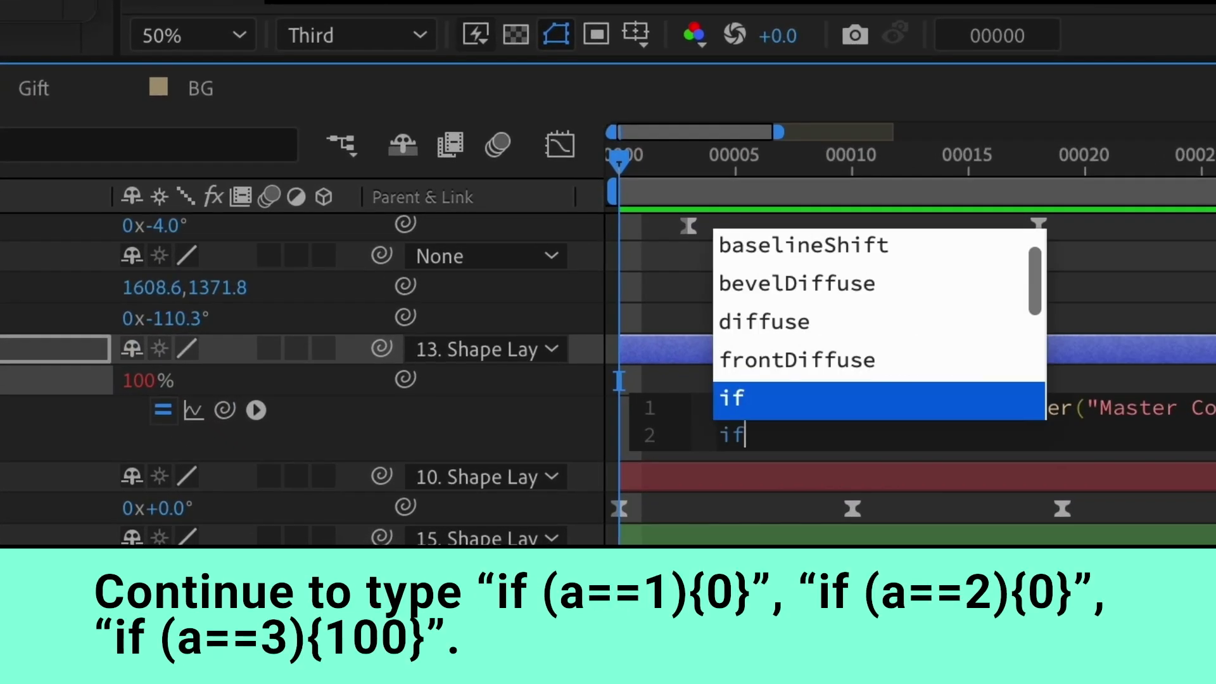
{"action": "type", "text": " (a=="}
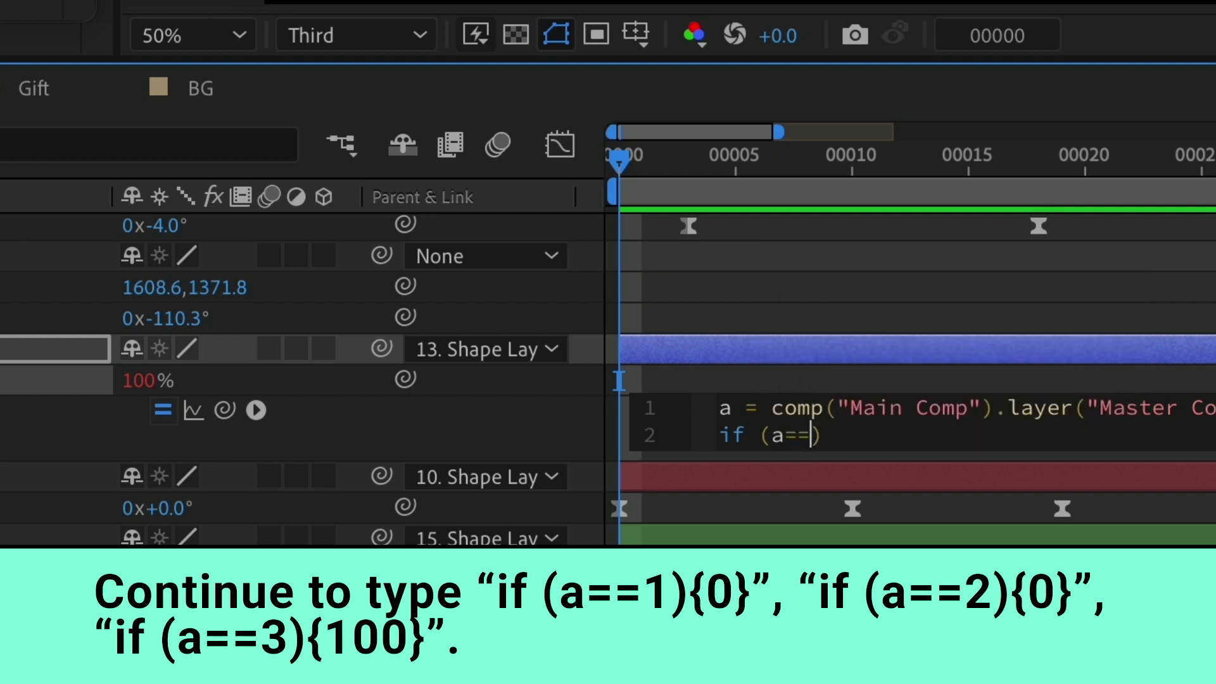
{"action": "type", "text": "1)"}
{"action": "type", "text": "{"}
{"action": "type", "text": "0"}
{"action": "key", "text": "Return"}
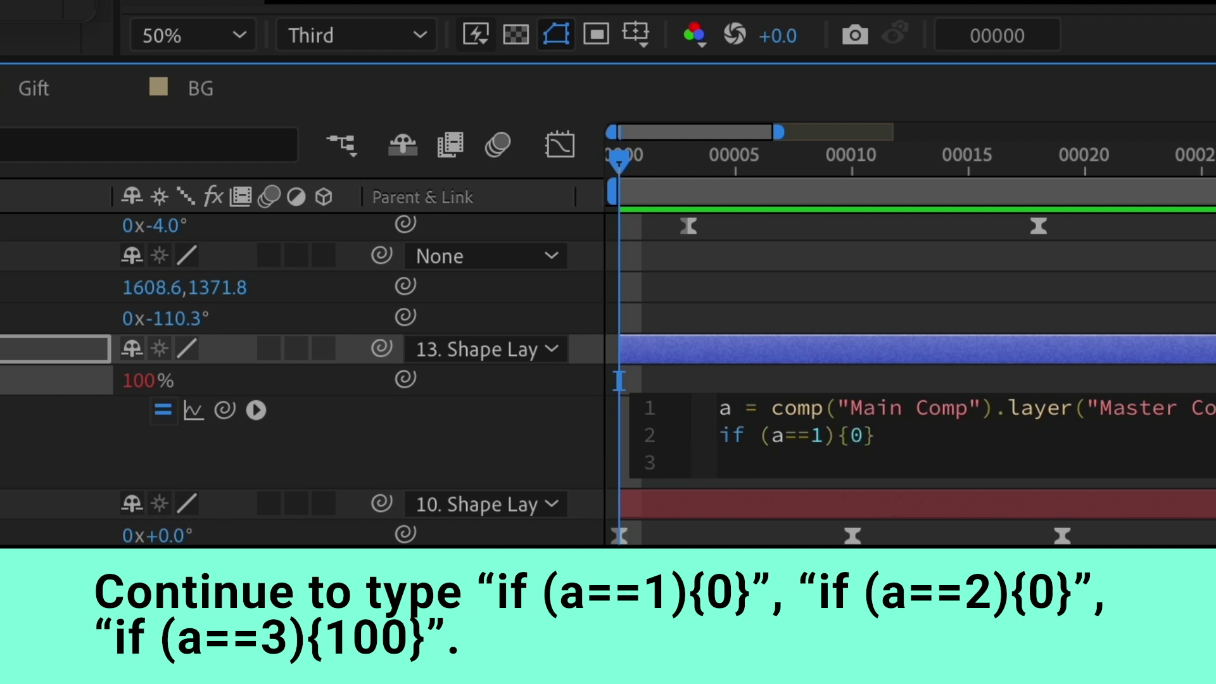
{"action": "type", "text": "if ("}
{"action": "type", "text": "a==2){0"}
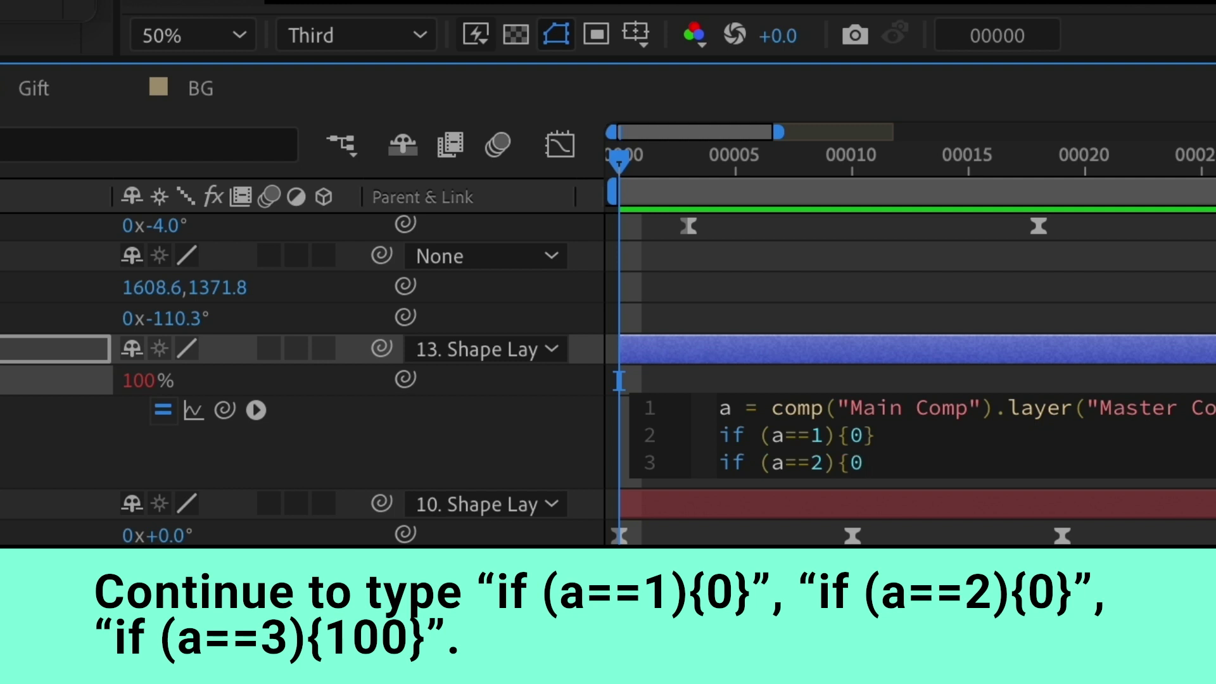
{"action": "type", "text": "}"}
{"action": "key", "text": "Return"}
{"action": "type", "text": "i"}
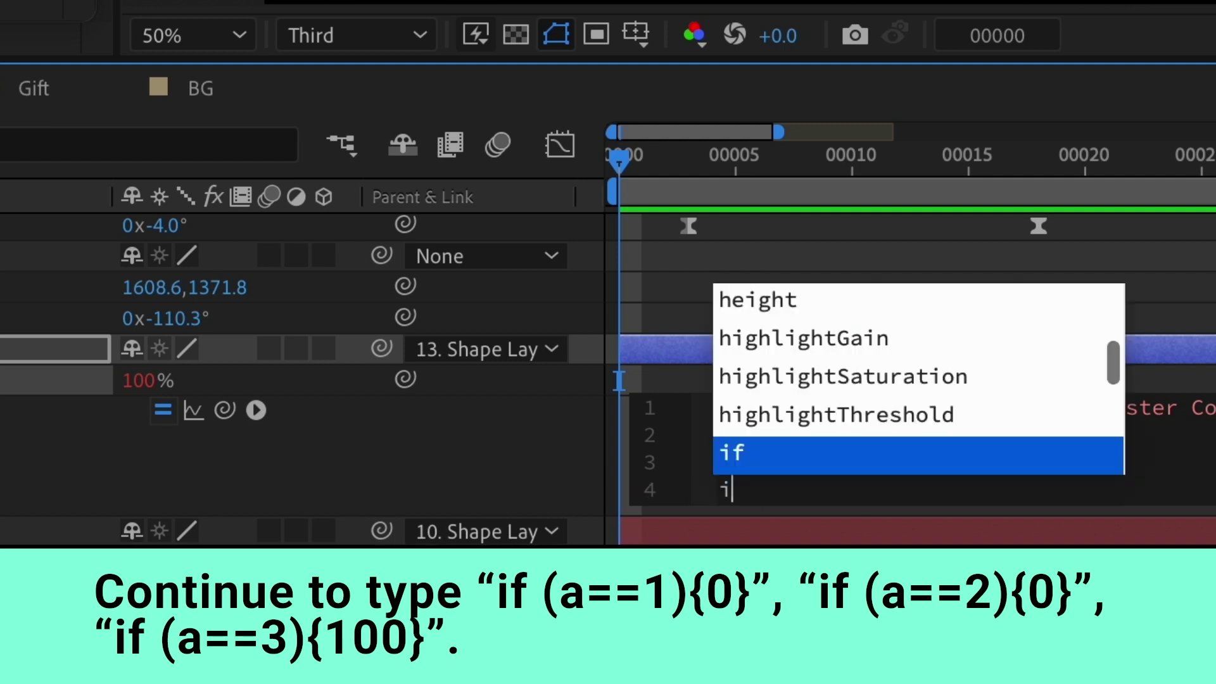
{"action": "type", "text": "f ("}
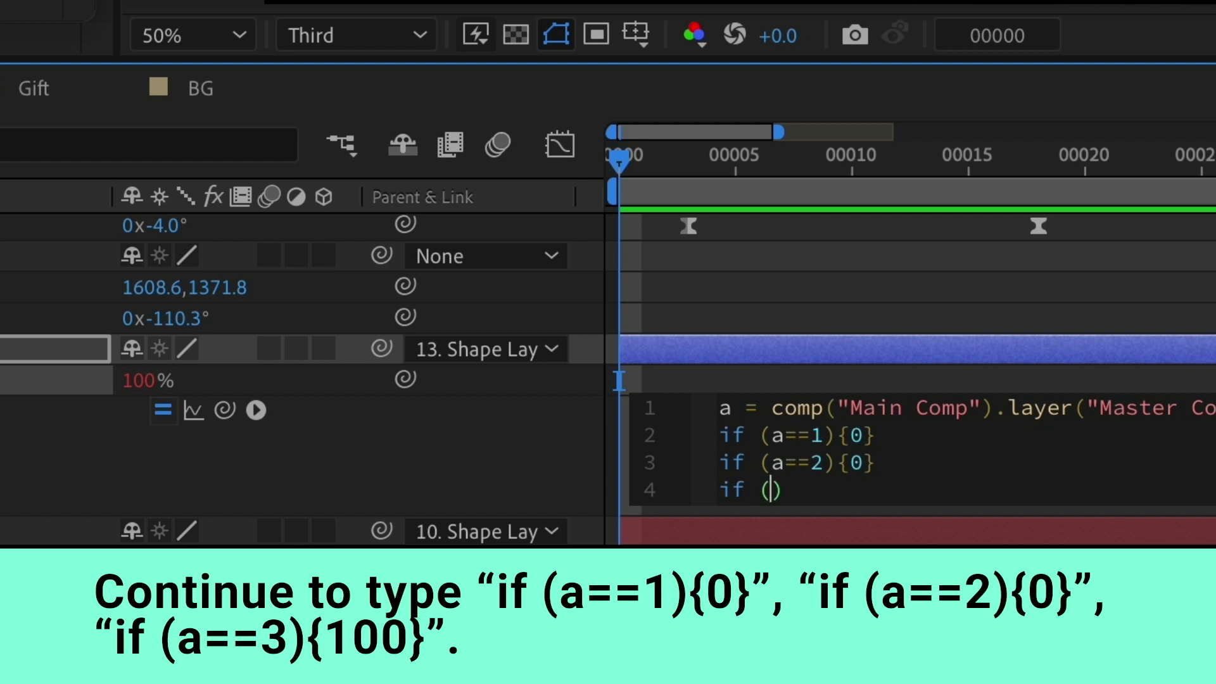
{"action": "type", "text": "a==3)"}
{"action": "type", "text": "{1"}
{"action": "type", "text": "00"}
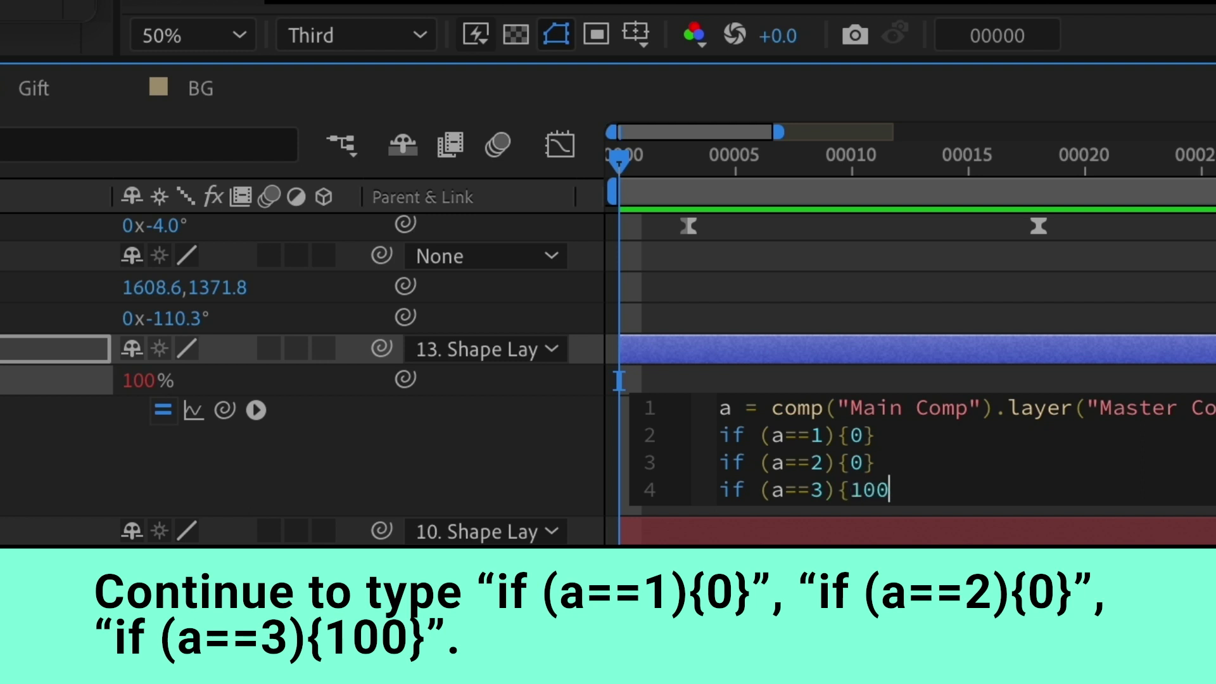
{"action": "type", "text": "}"}
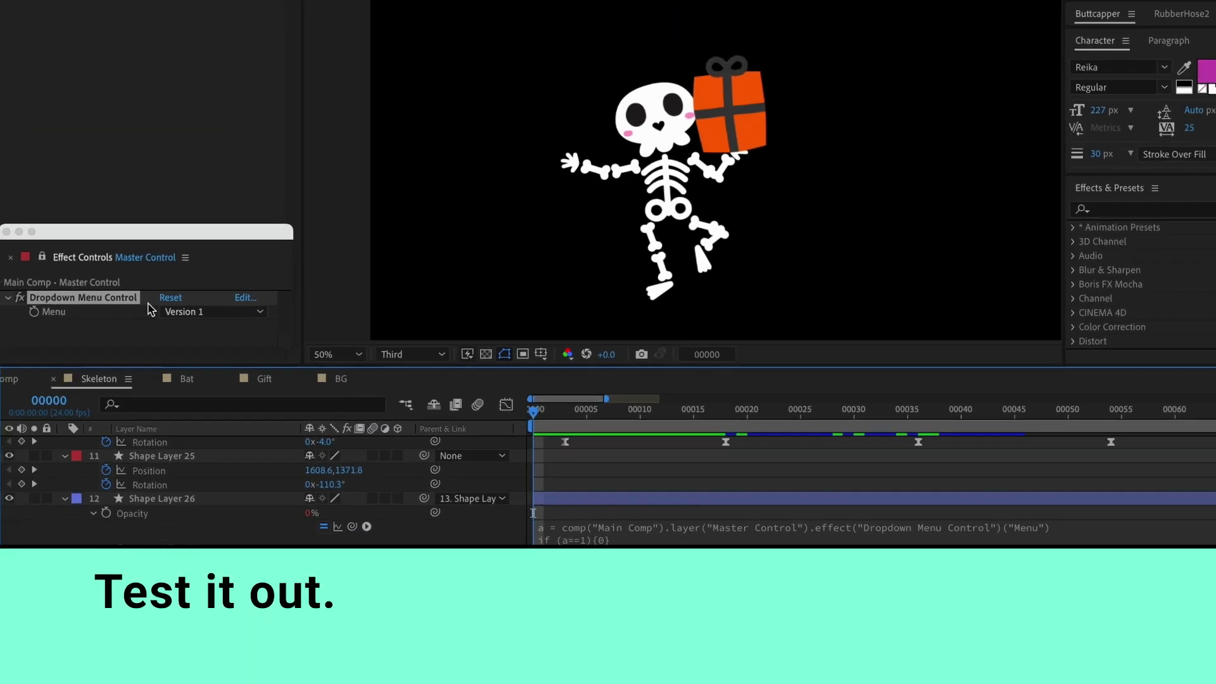
Step: Cycle the Menu through Versions 2, 3 and 1 to confirm the bow, then return to Main Comp
{"action": "left_click", "coordinate": [247, 313]}
{"action": "left_click", "coordinate": [204, 356]}
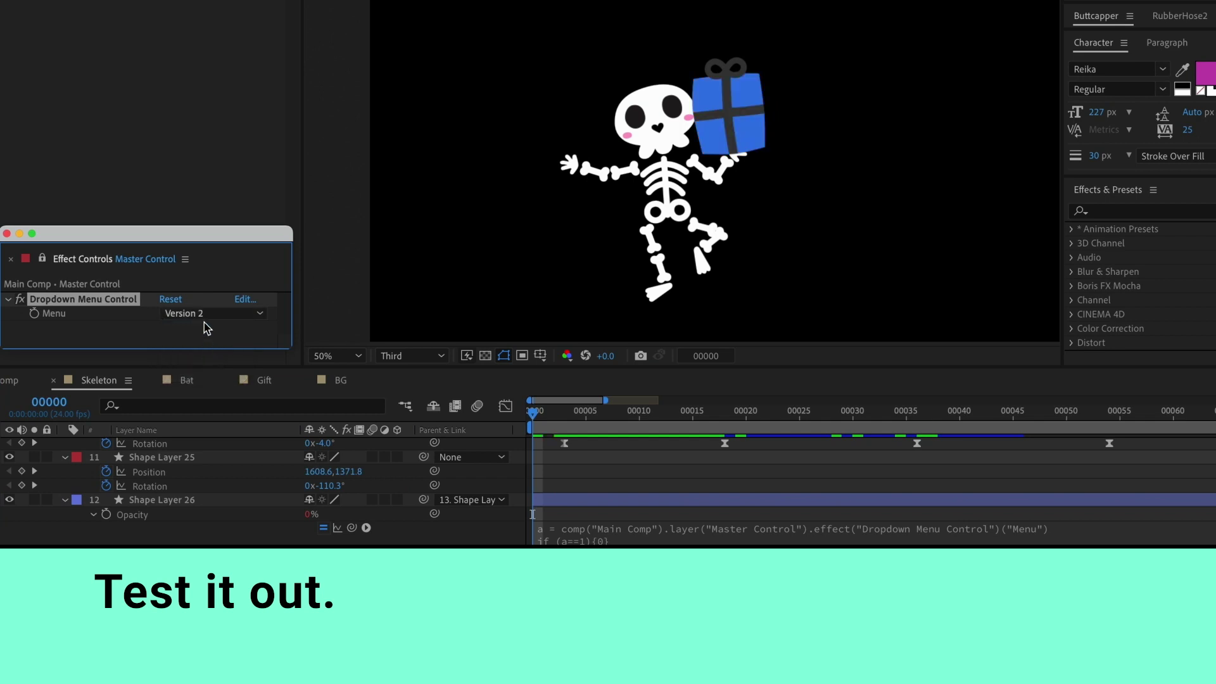
{"action": "left_click", "coordinate": [208, 315]}
{"action": "left_click", "coordinate": [211, 368]}
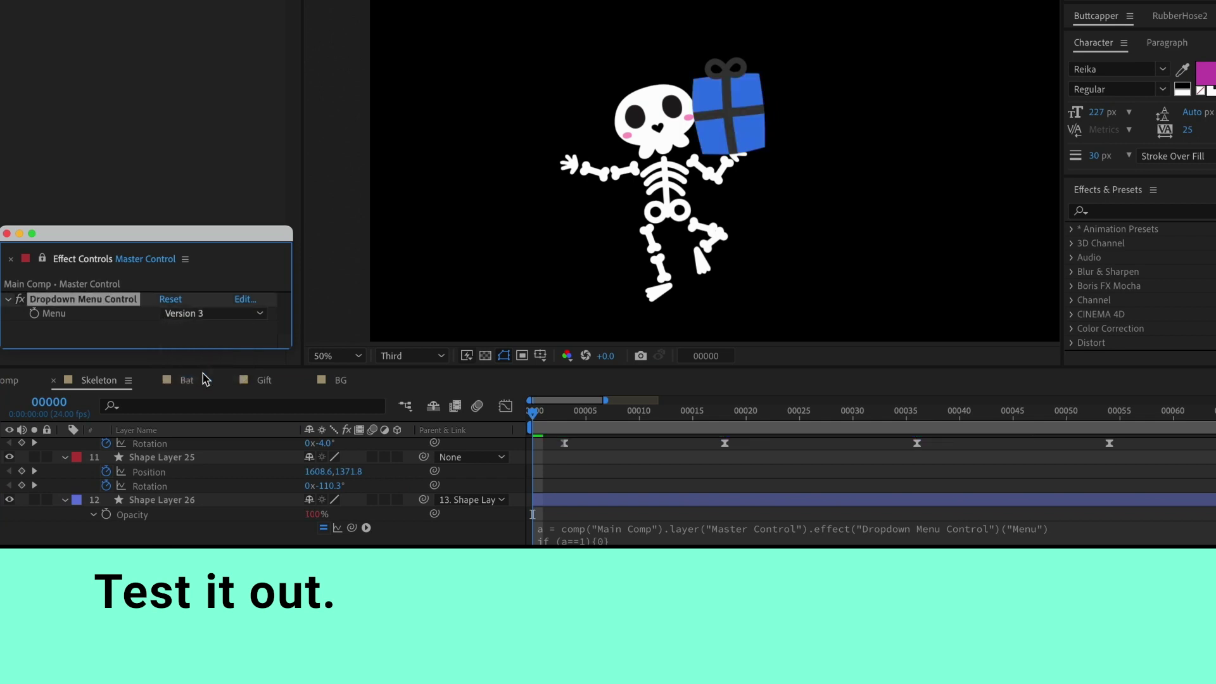
{"action": "left_click", "coordinate": [226, 315]}
{"action": "left_click", "coordinate": [217, 330]}
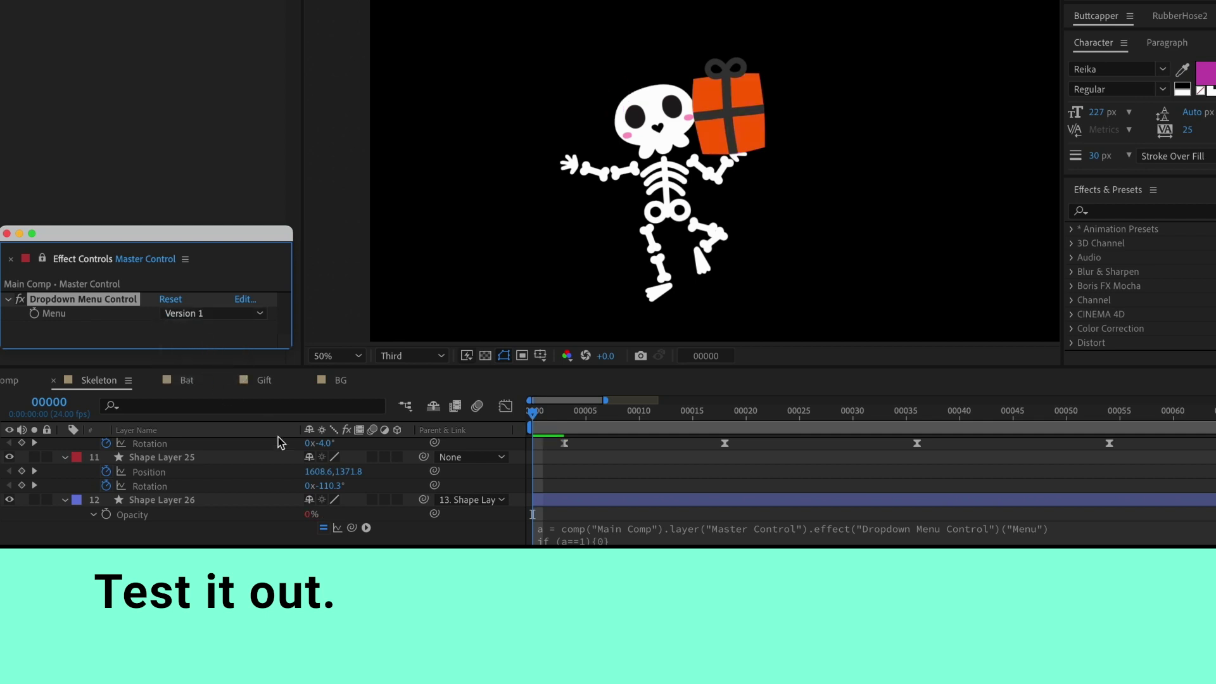
{"action": "left_click", "coordinate": [19, 382]}
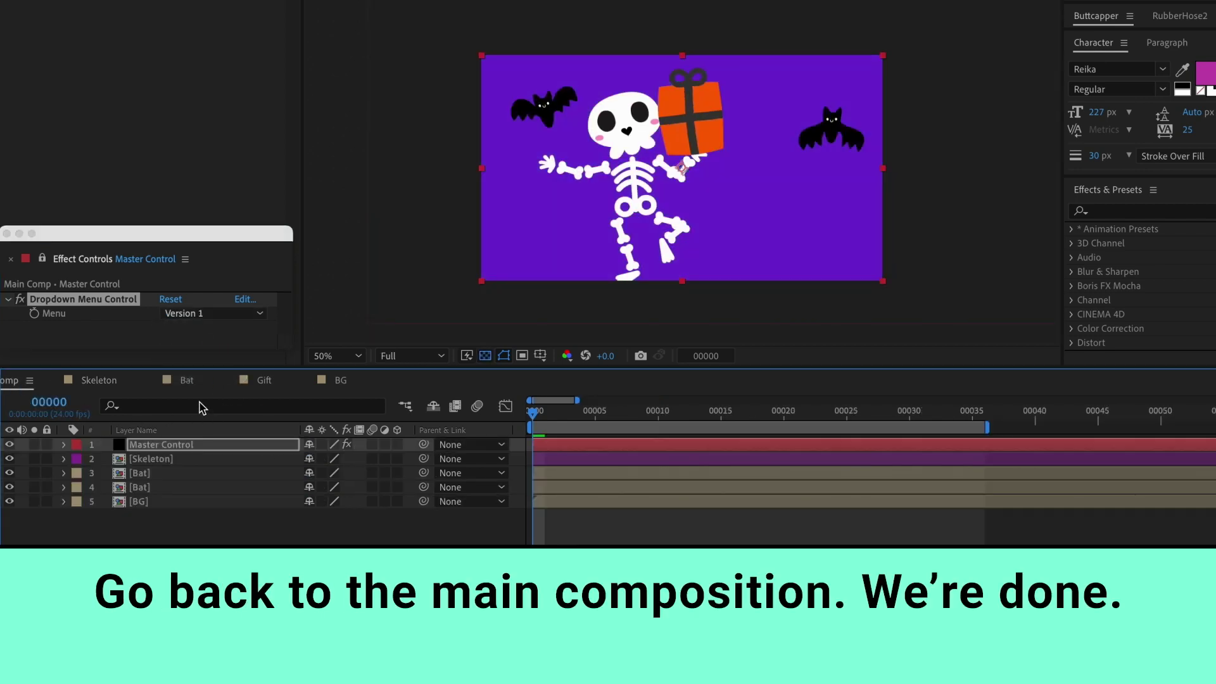
{"action": "key", "text": "space"}
{"action": "left_click", "coordinate": [218, 342]}
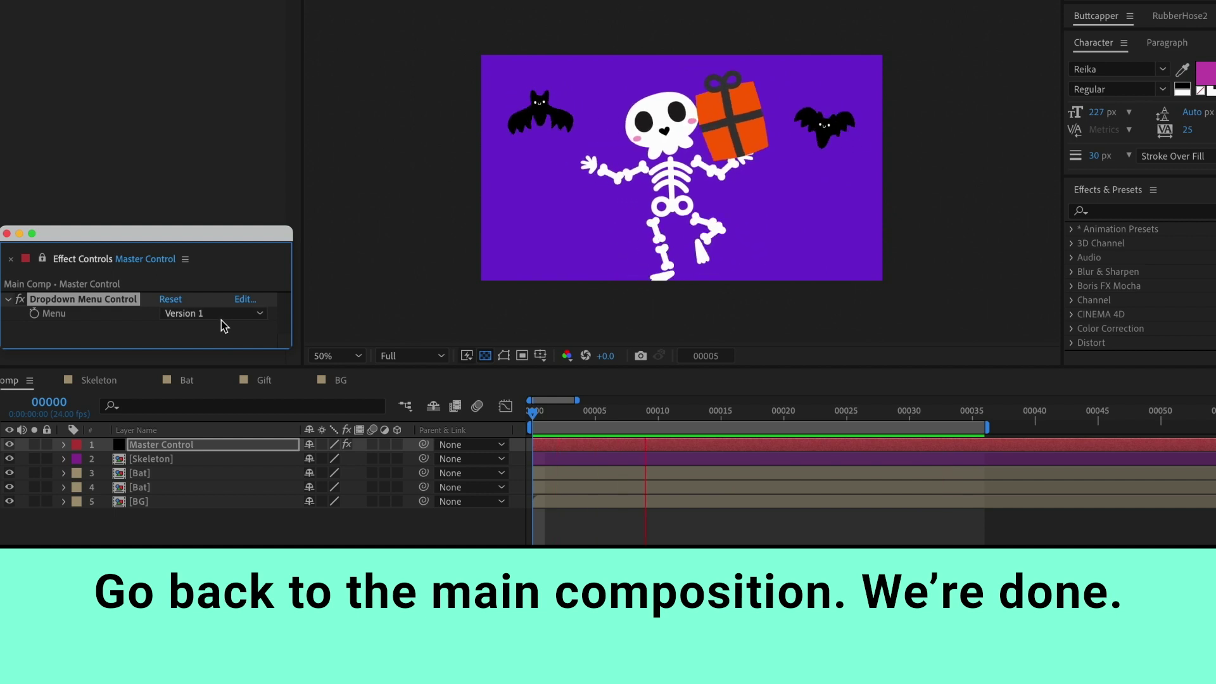
{"action": "left_click", "coordinate": [221, 314]}
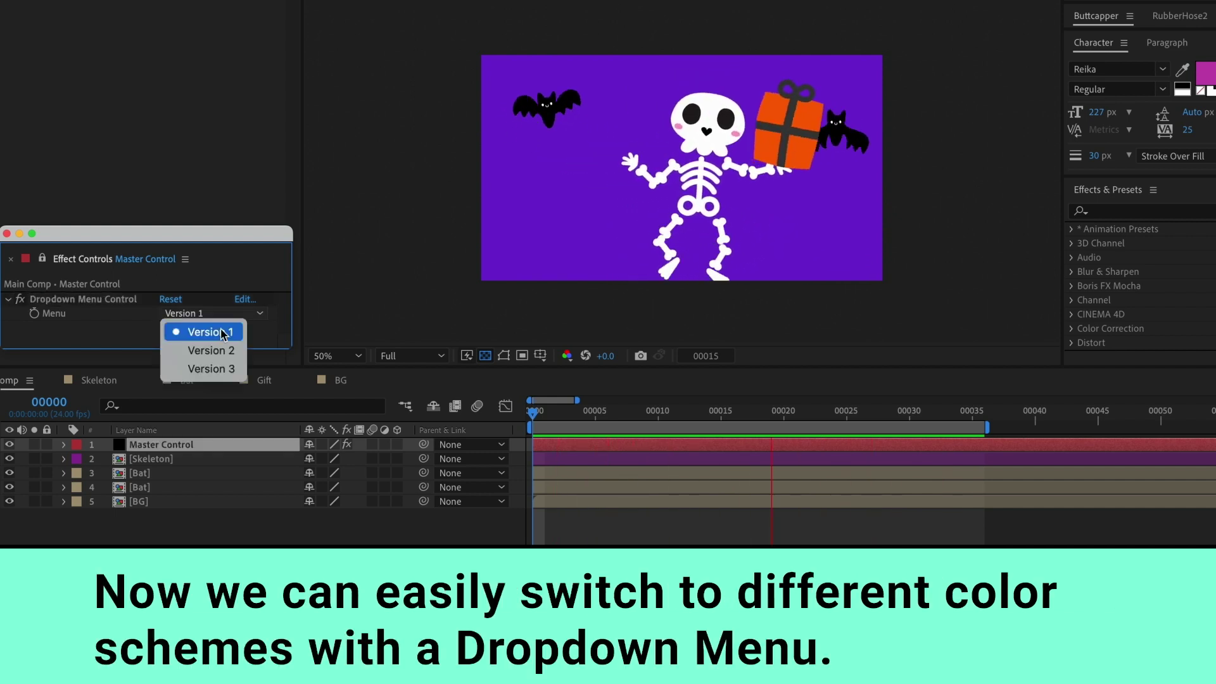
{"action": "left_click", "coordinate": [219, 350]}
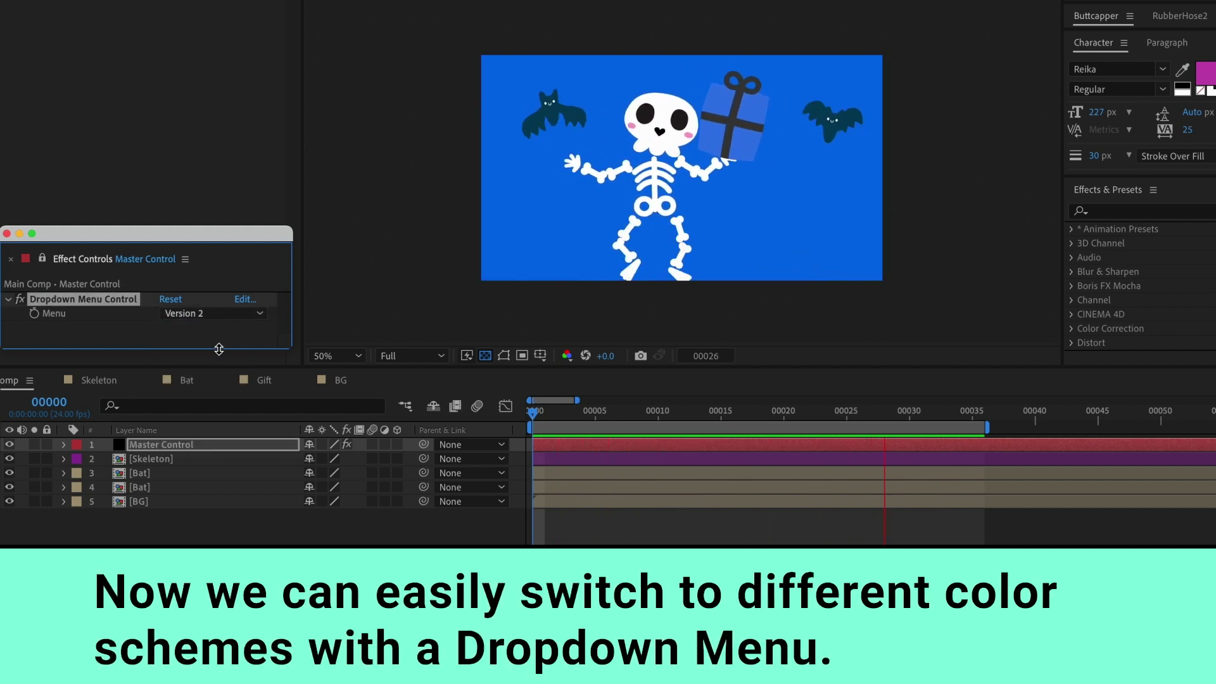
{"action": "left_click", "coordinate": [221, 315]}
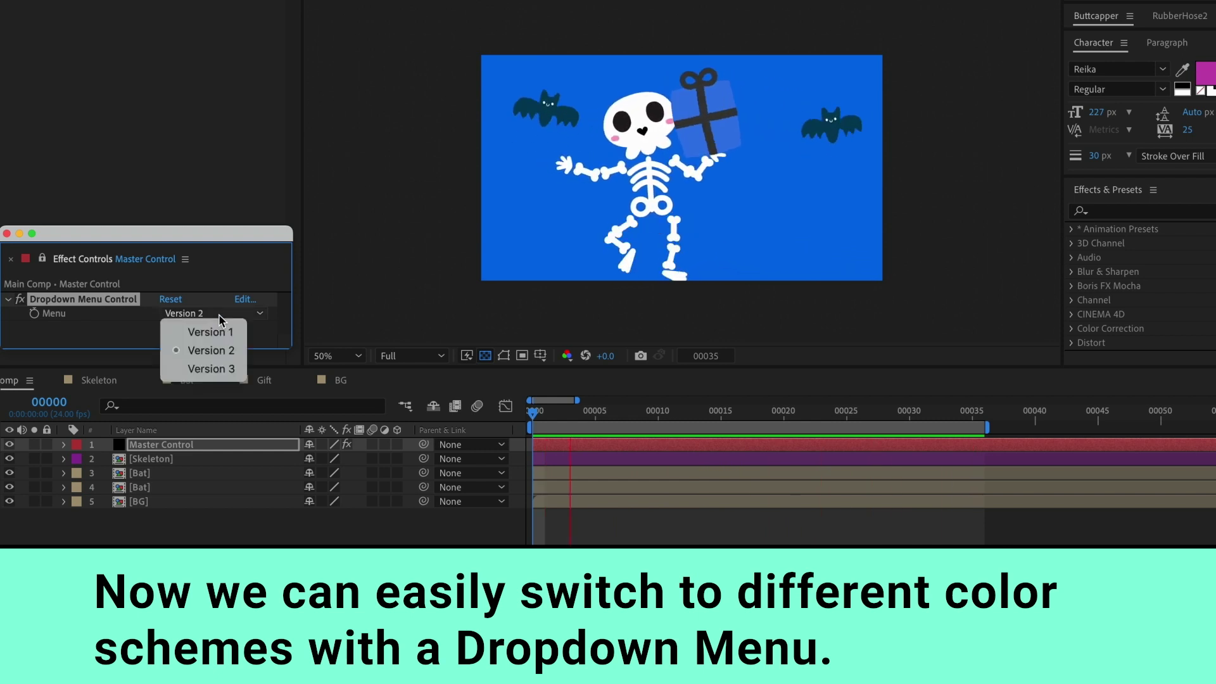
{"action": "left_click", "coordinate": [222, 369]}
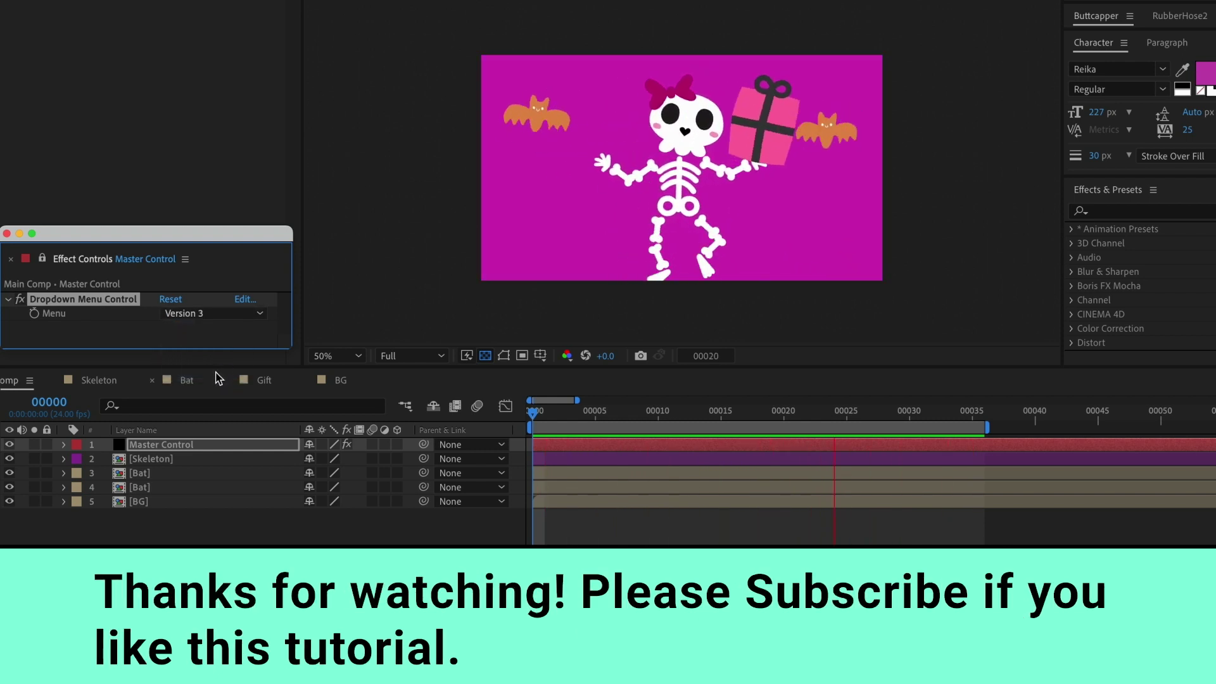
{"action": "left_click", "coordinate": [227, 314]}
{"action": "left_click", "coordinate": [212, 328]}
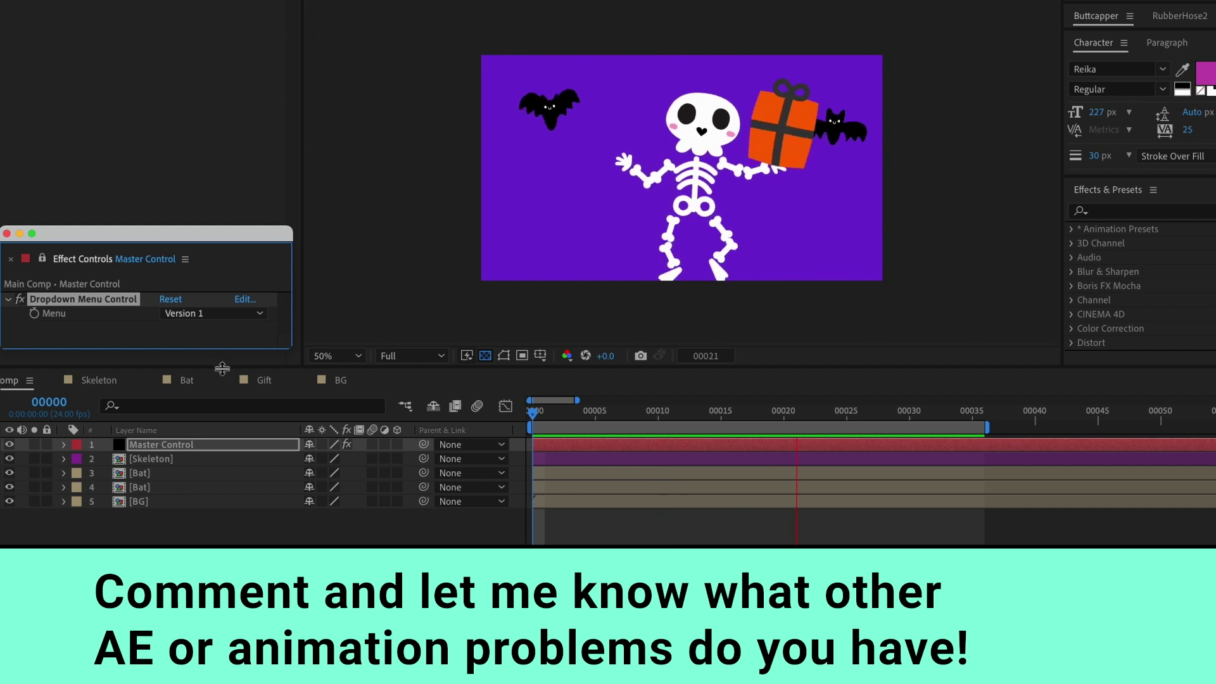
{"action": "key", "text": "space"}
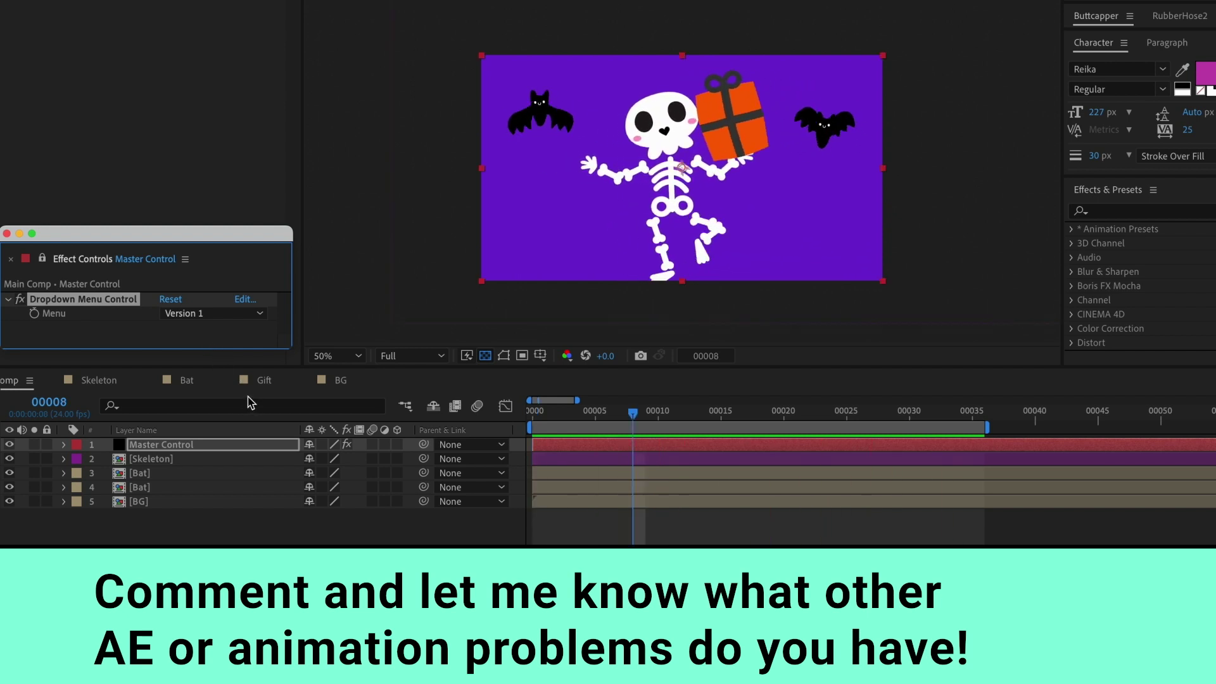